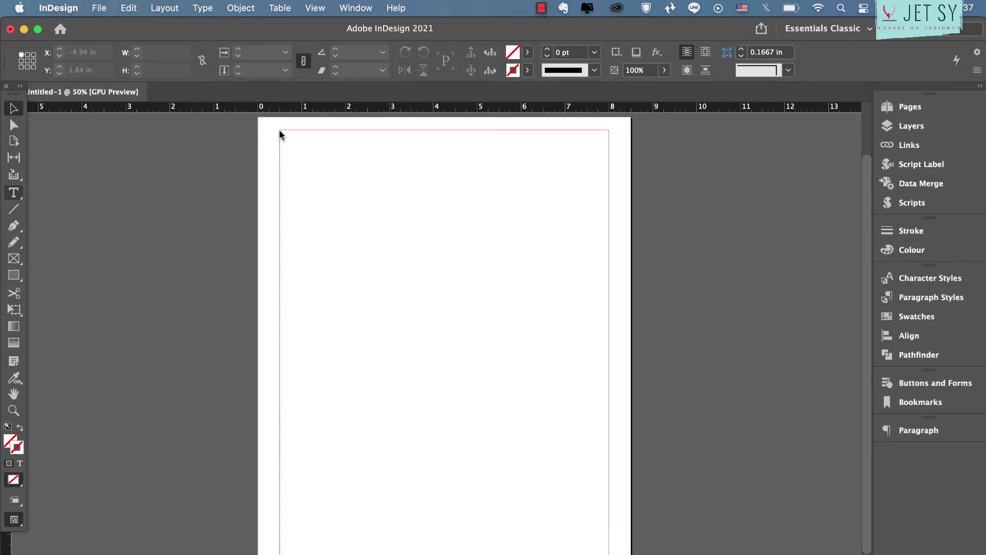
# Step: Add the title "Order Form" in a text frame about 4.14 by 0.98 in at the page's upper margin corner, set in Estele, 48 pt
pyautogui.moveTo(280, 131); pyautogui.dragTo(461, 173)
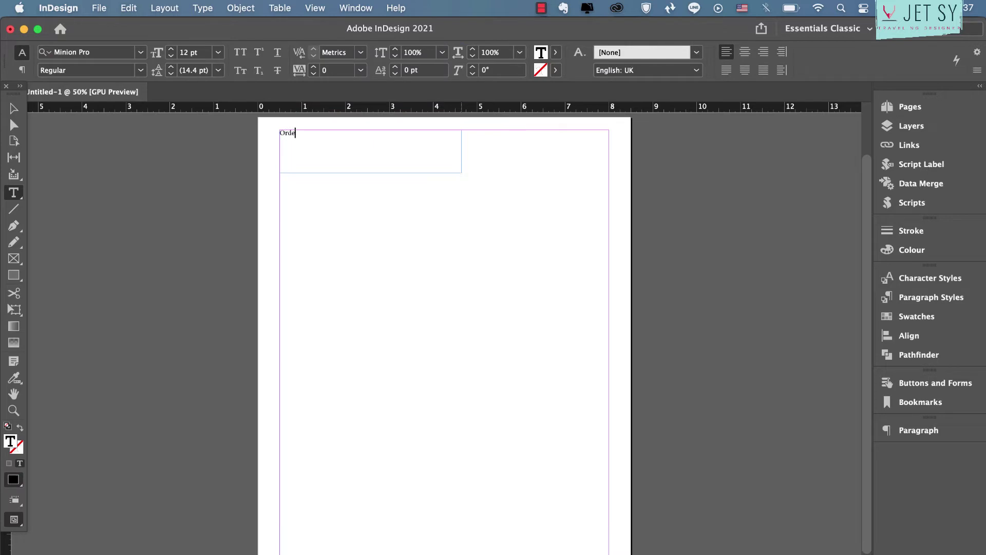
pyautogui.click(140, 52)
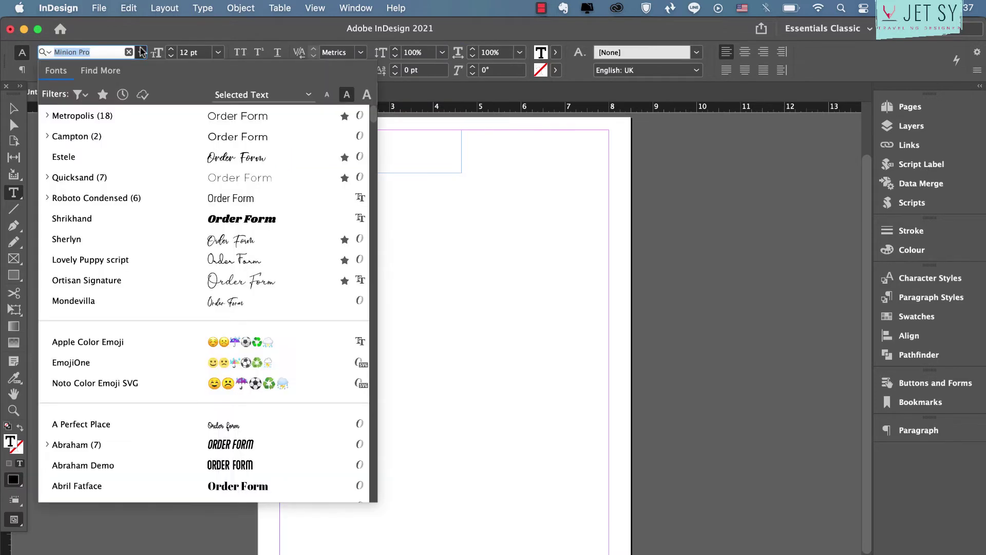
pyautogui.click(158, 154)
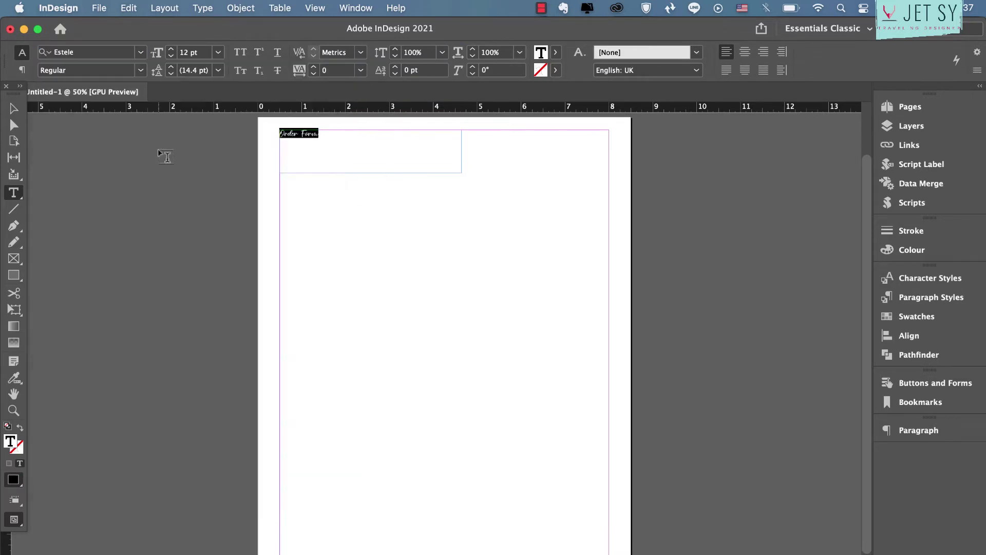
pyautogui.click(217, 56)
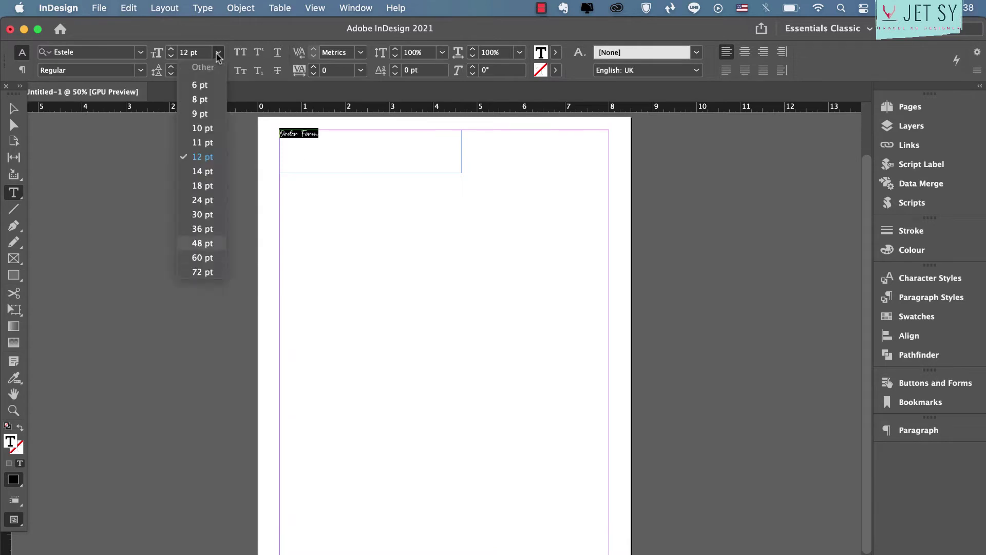
pyautogui.click(203, 247)
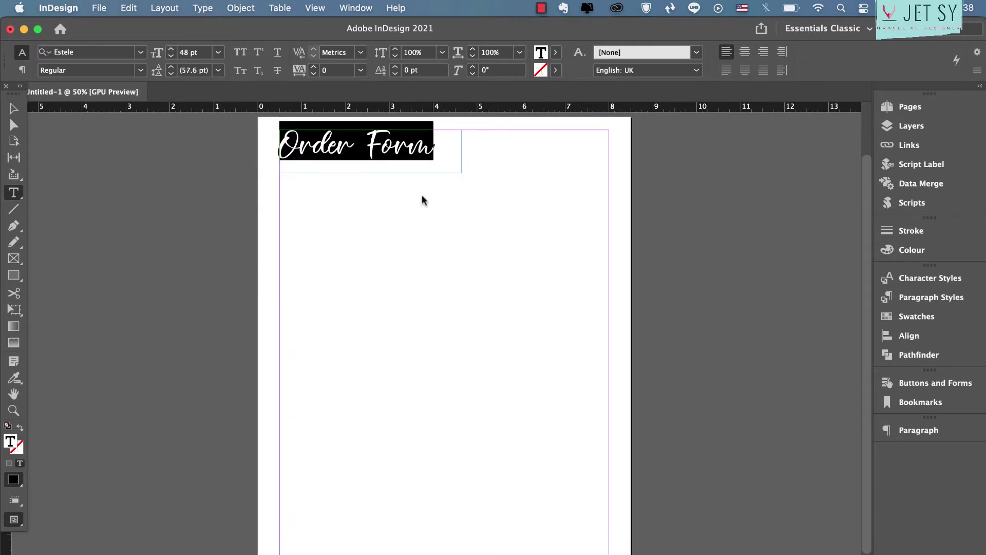
# Step: Finish editing the title, turn on Overprint Preview and deselect the title frame
pyautogui.press('Escape')
pyautogui.click(317, 7)
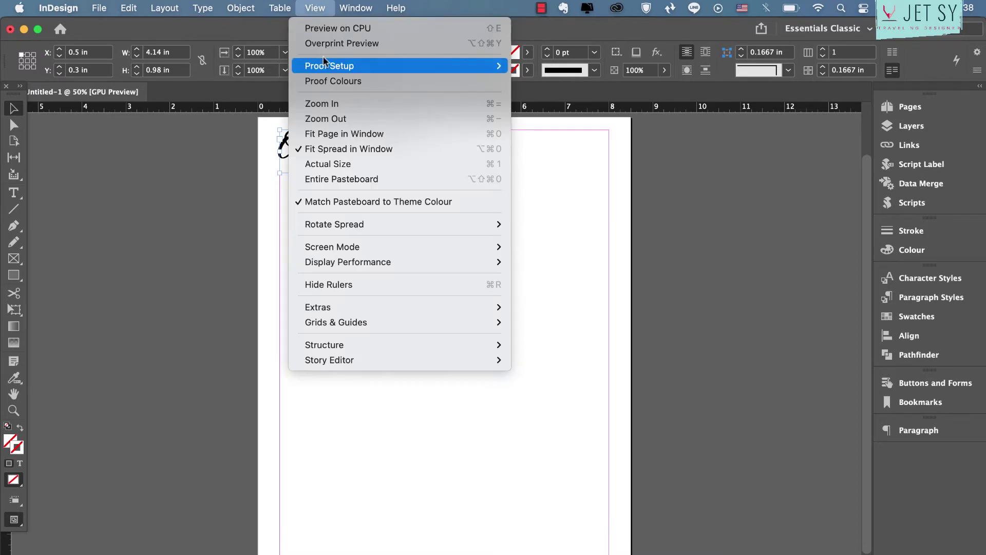
pyautogui.click(360, 44)
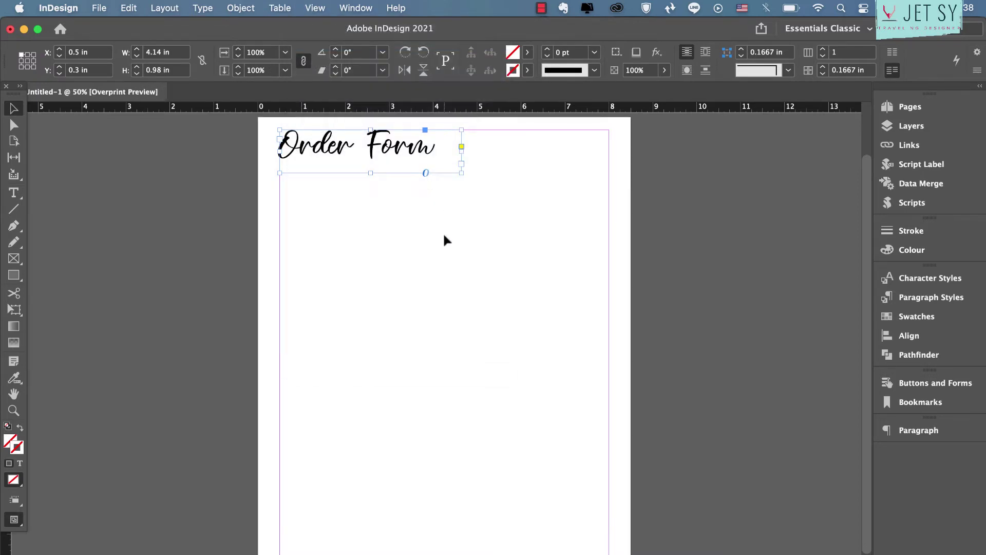
pyautogui.click(443, 232)
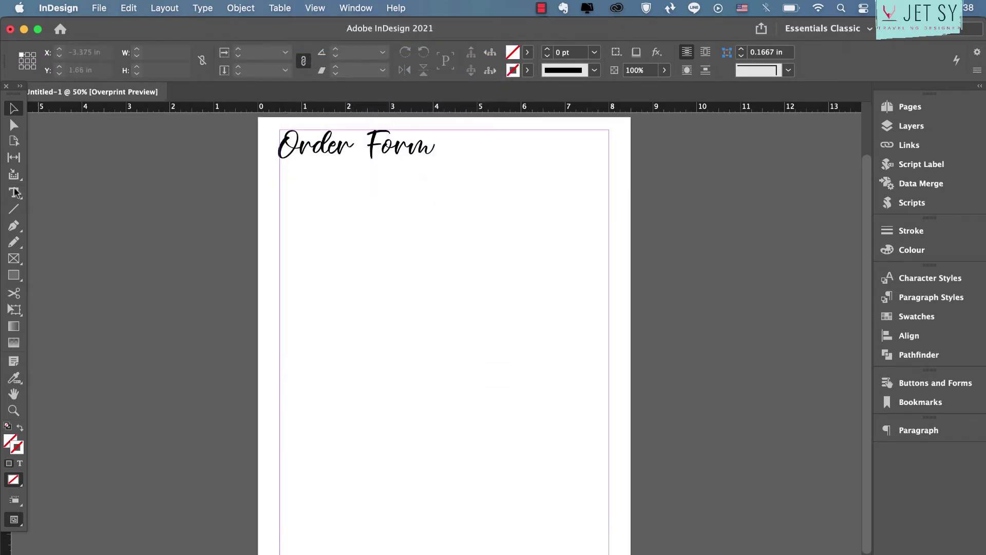
# Step: Create a table with 2 body rows and 2 columns, about 3.02 by 0.66 in, beside the title and ending at the margin
pyautogui.click(282, 8)
pyautogui.click(289, 28)
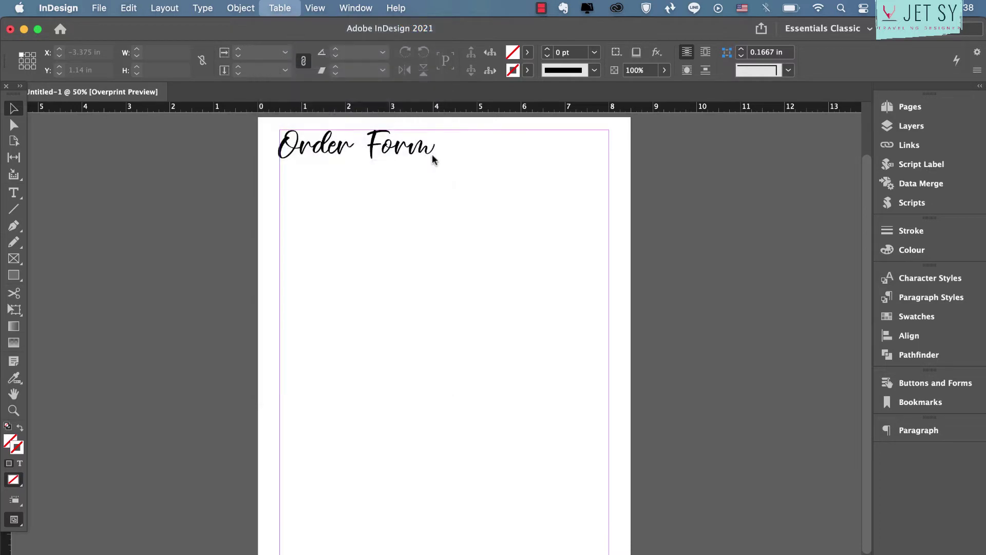
pyautogui.write('1')
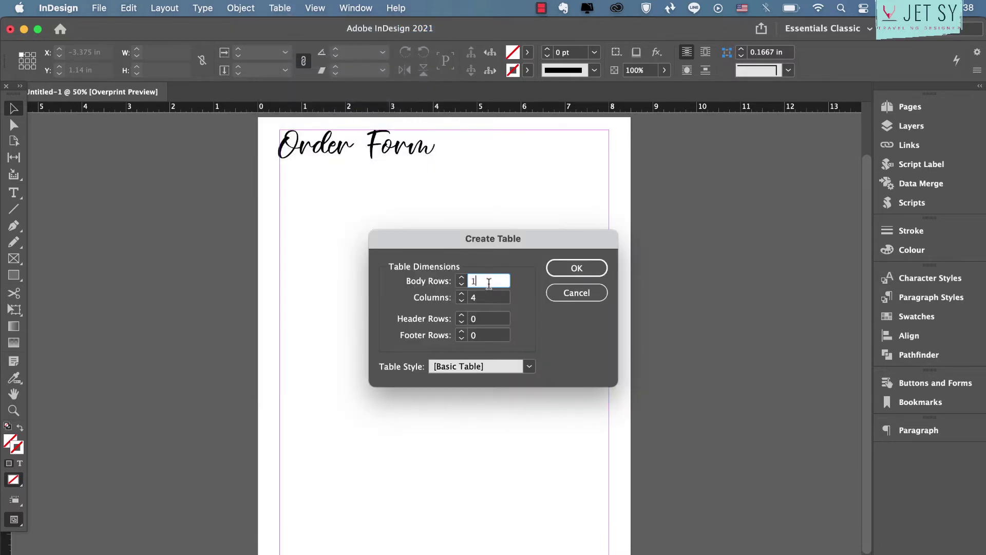
pyautogui.doubleClick(499, 298)
pyautogui.write('2')
pyautogui.click(593, 273)
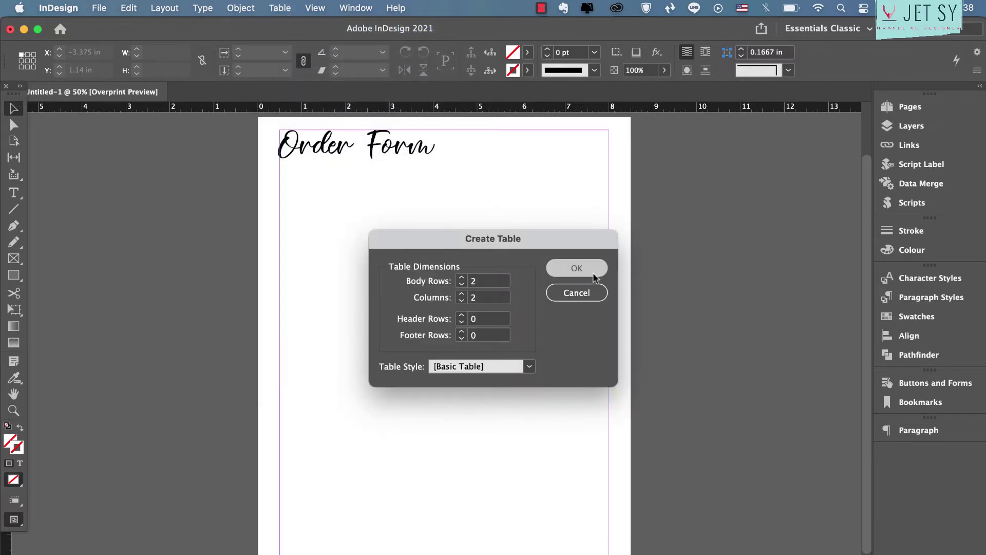
pyautogui.moveTo(476, 130); pyautogui.dragTo(609, 159)
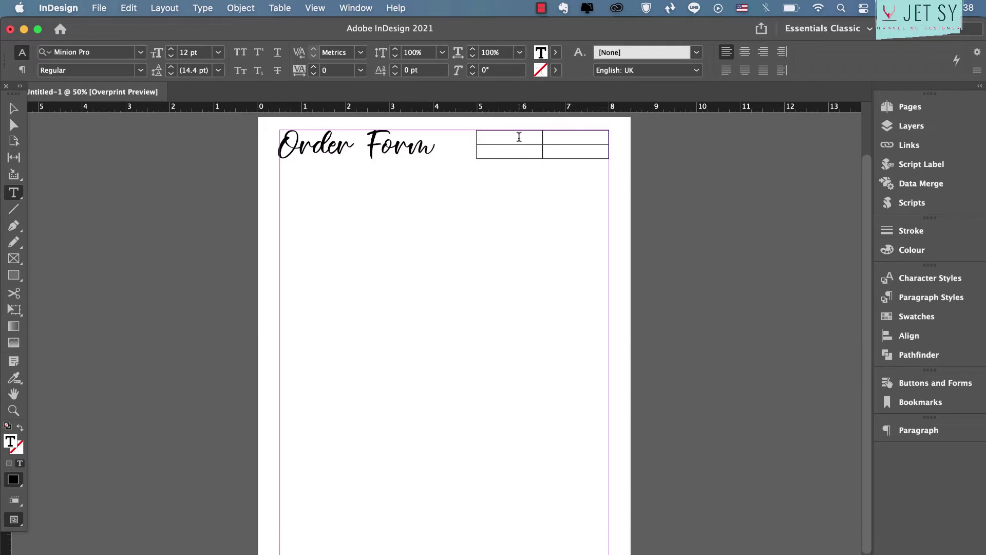
# Step: Set the font of all four table cells to Arial Regular
pyautogui.moveTo(519, 136); pyautogui.dragTo(576, 150)
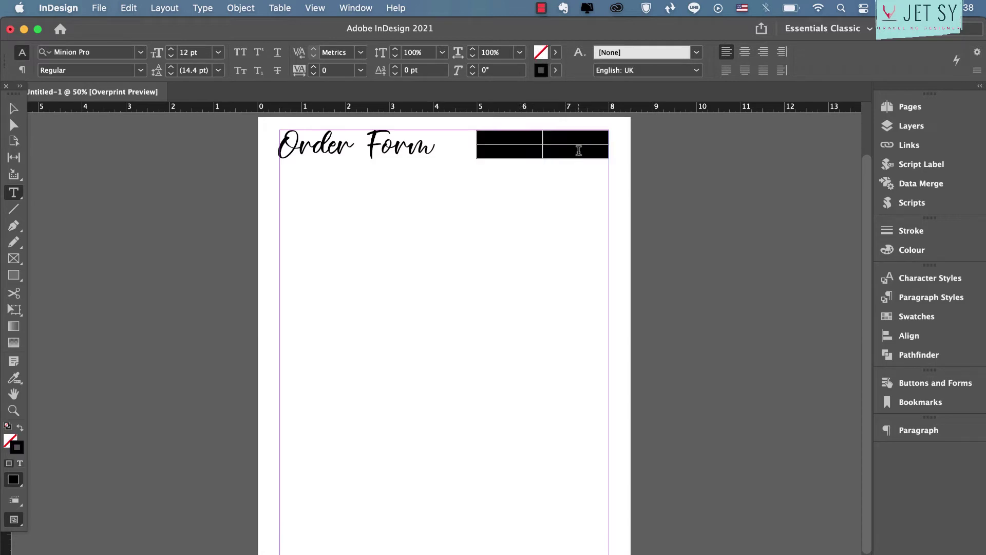
pyautogui.click(80, 55)
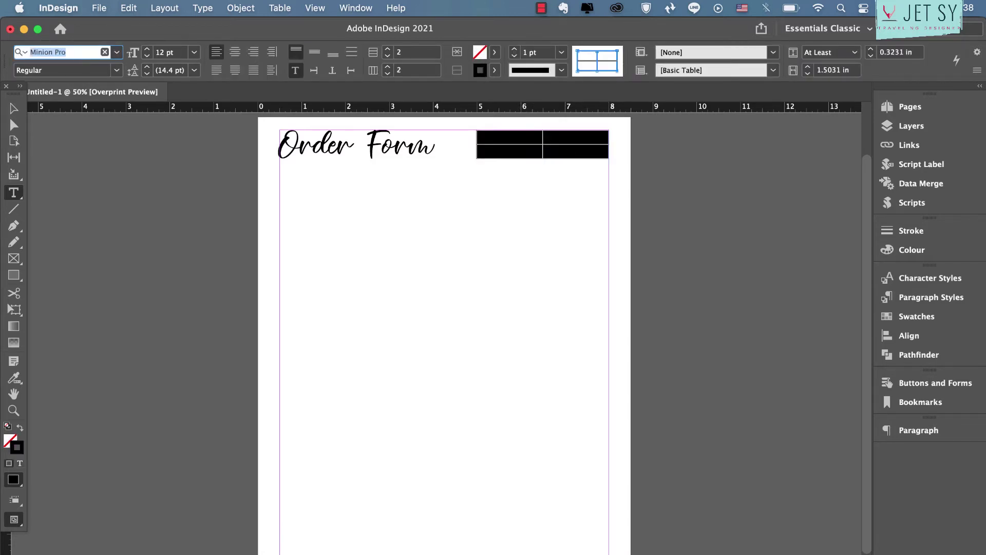
pyautogui.write('ari')
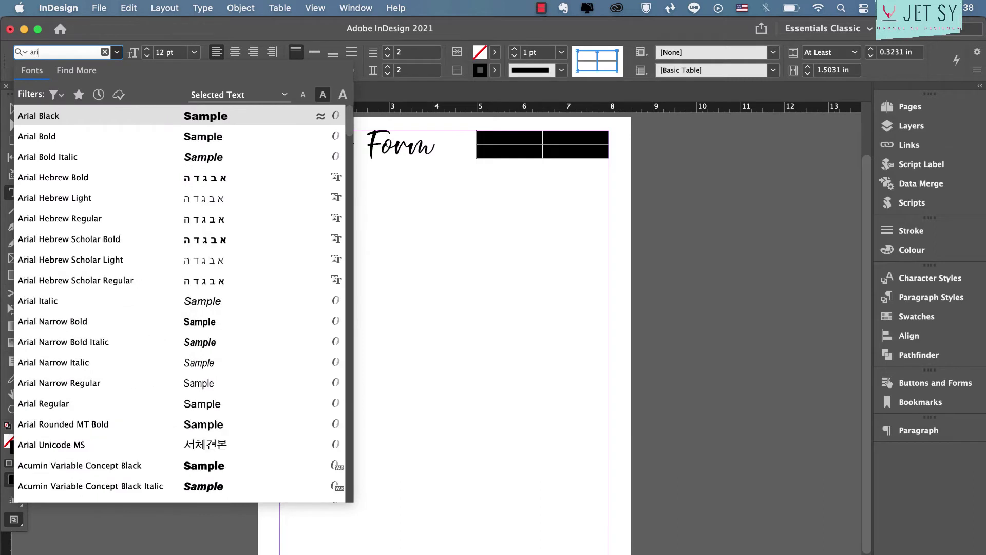
pyautogui.write('al')
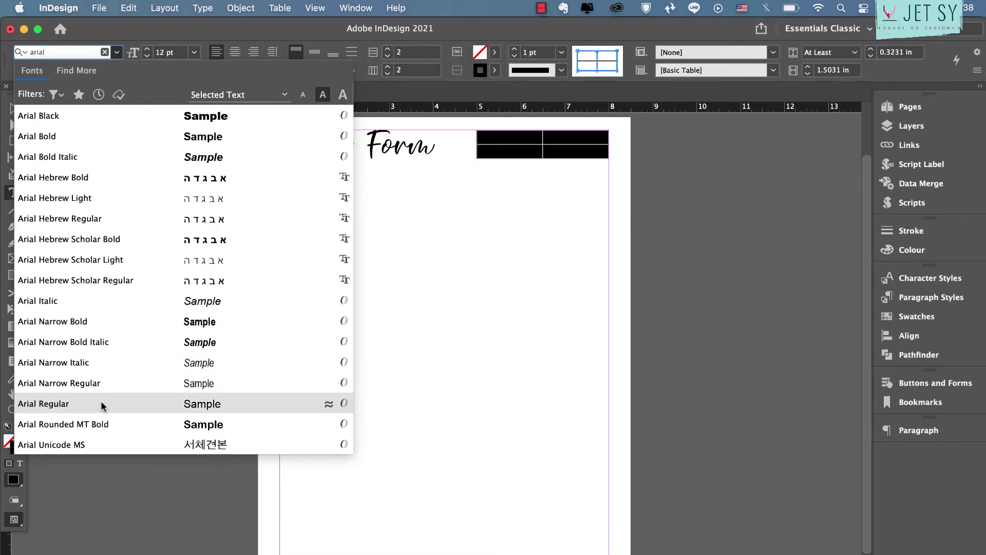
pyautogui.click(101, 403)
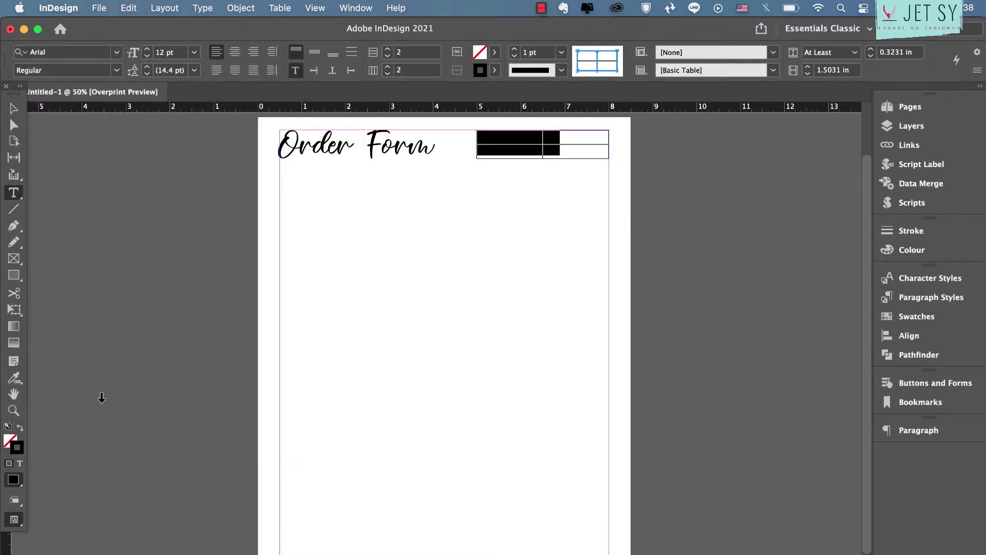
# Step: Label the first column's cells ORDER # and ORDER DATE, and narrow that column while keeping the table's outer edge on the margin
pyautogui.click(510, 132)
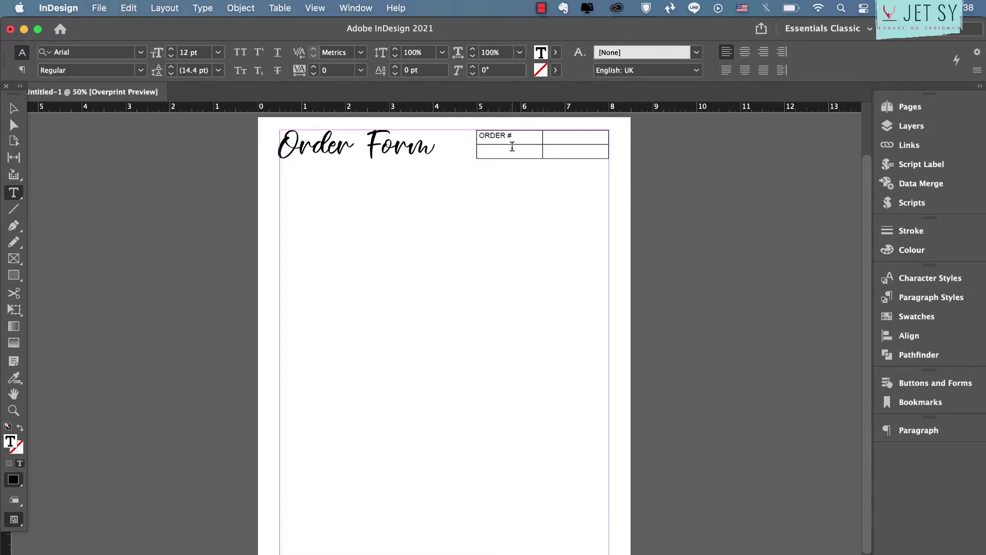
pyautogui.write('ORDER DATE')
pyautogui.moveTo(540, 140); pyautogui.dragTo(537, 139)
pyautogui.moveTo(601, 140); pyautogui.dragTo(609, 140)
# Step: Align the text of all table cells to the bottom and remove their borders by setting the stroke colour to None
pyautogui.moveTo(520, 135); pyautogui.dragTo(596, 152)
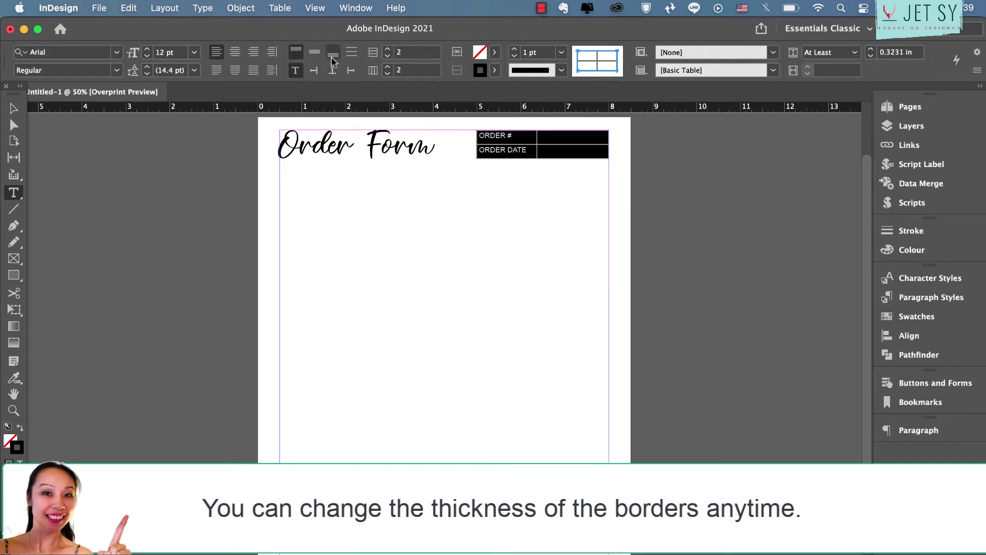
pyautogui.click(332, 55)
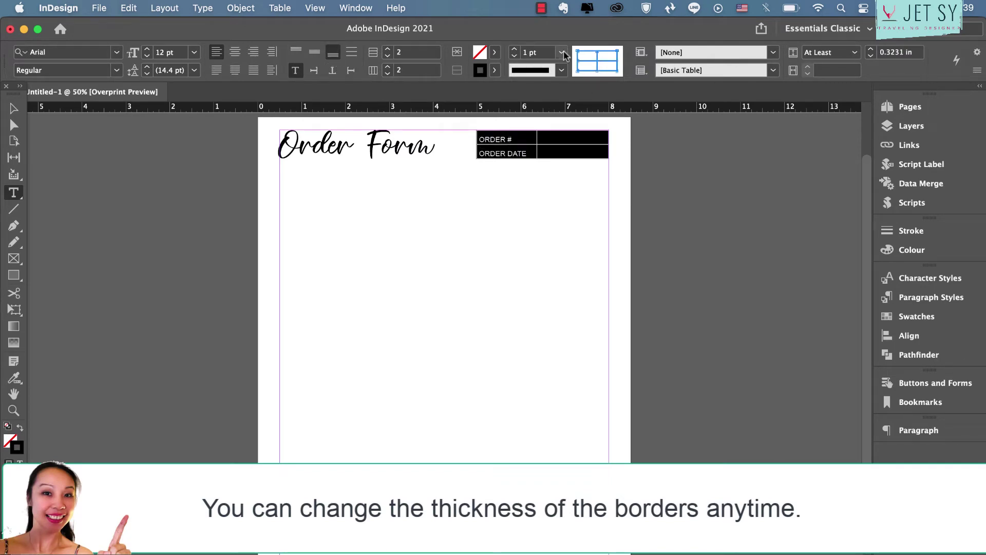
pyautogui.click(494, 70)
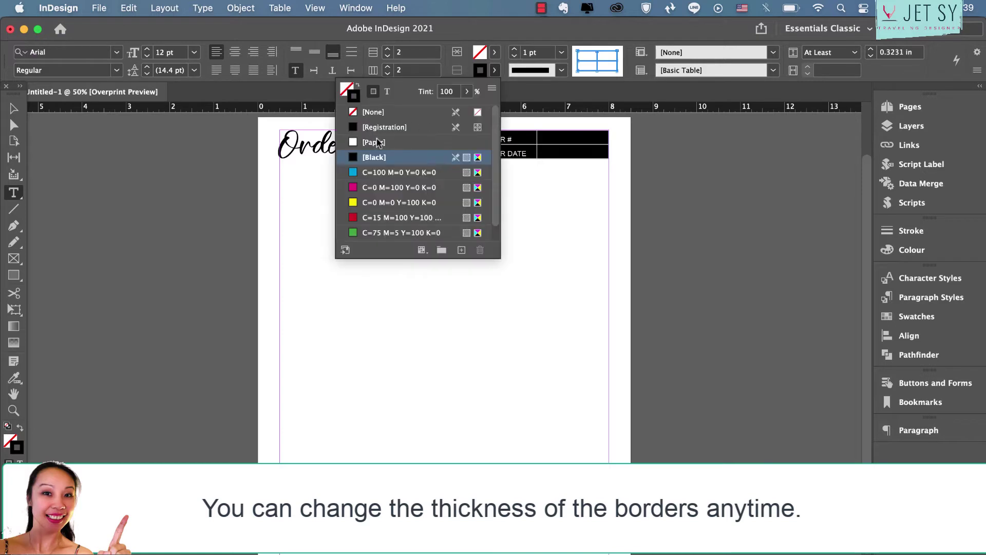
pyautogui.click(389, 113)
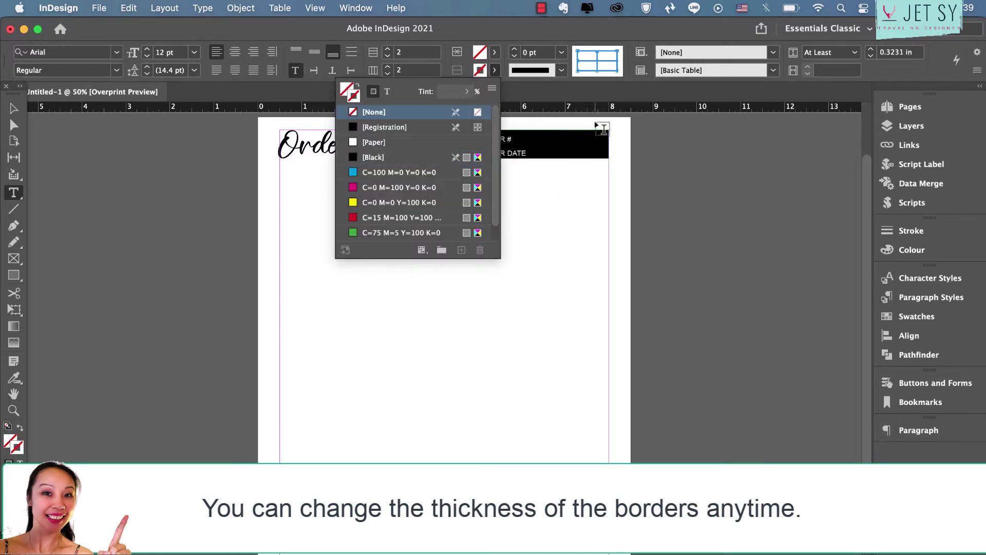
# Step: Give the second column's blank cells 0.5 pt horizontal lines only, leaving out the vertical borders, and deselect the table
pyautogui.click(581, 132)
pyautogui.moveTo(581, 135); pyautogui.dragTo(581, 156)
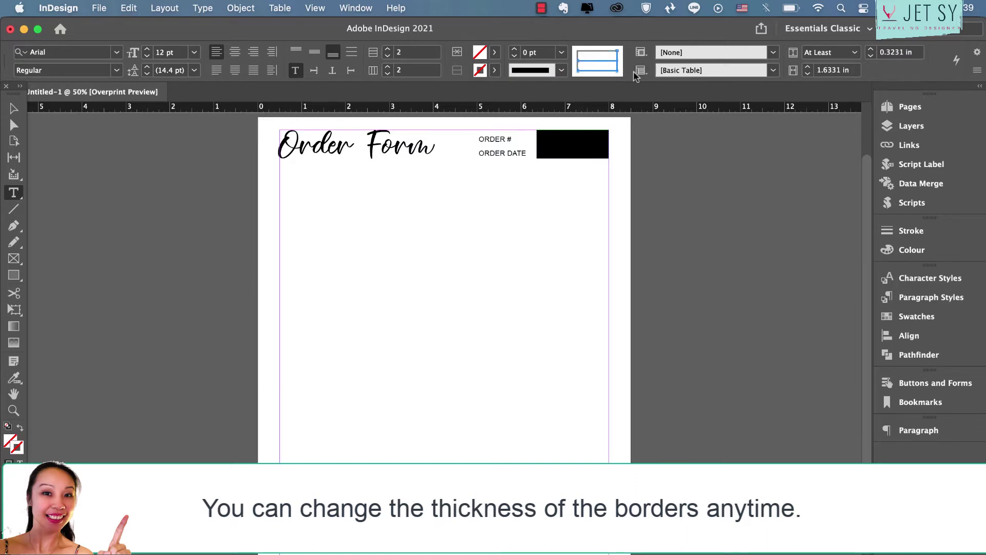
pyautogui.click(617, 62)
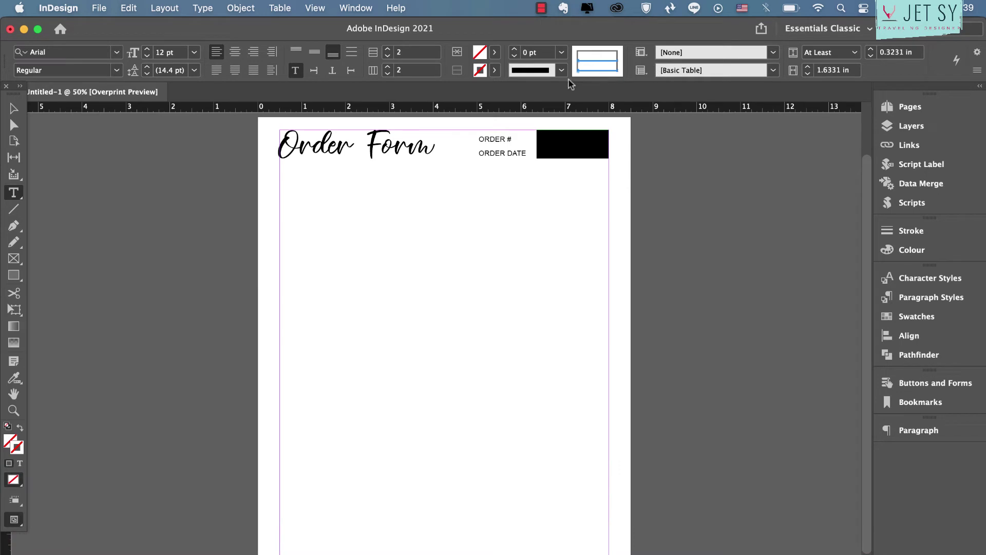
pyautogui.click(561, 52)
pyautogui.click(552, 97)
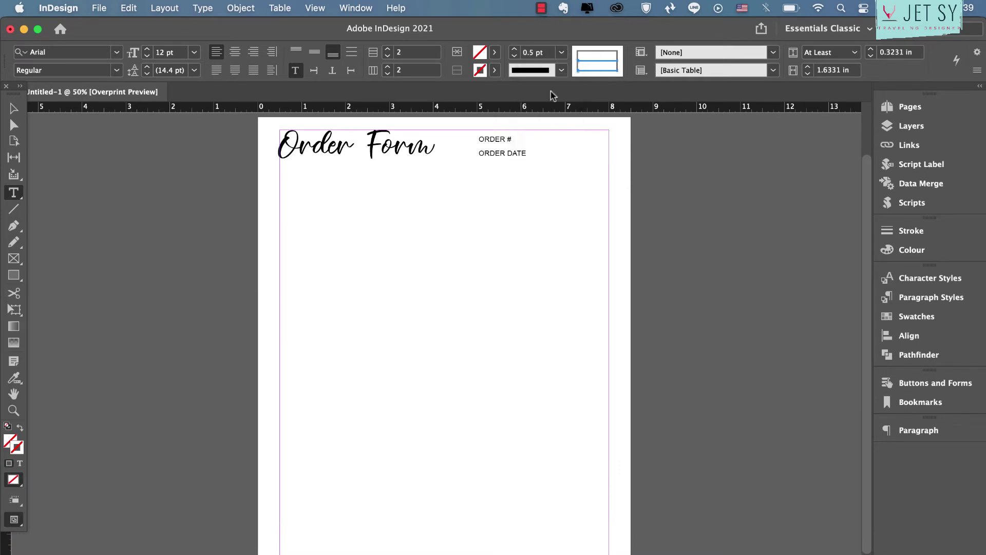
pyautogui.press('Escape')
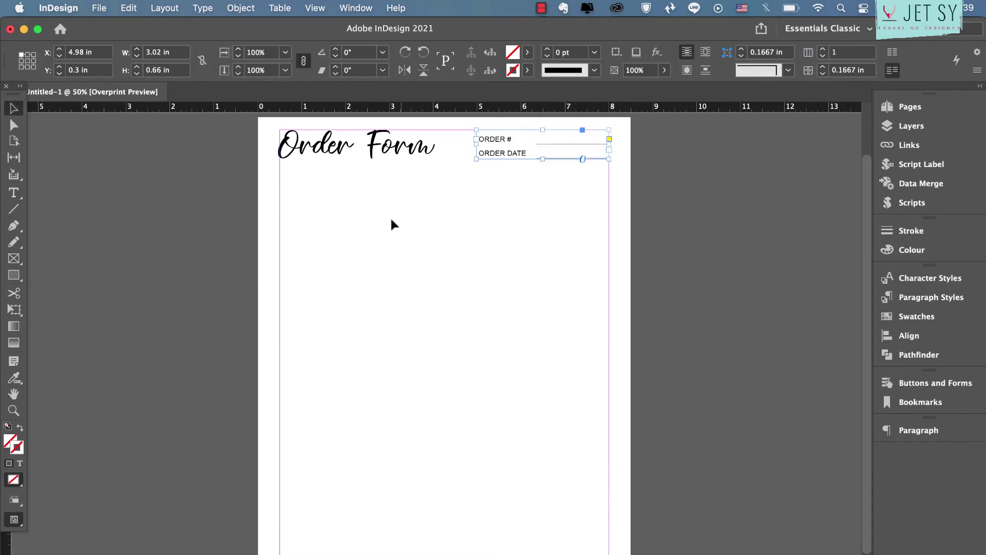
pyautogui.click(409, 228)
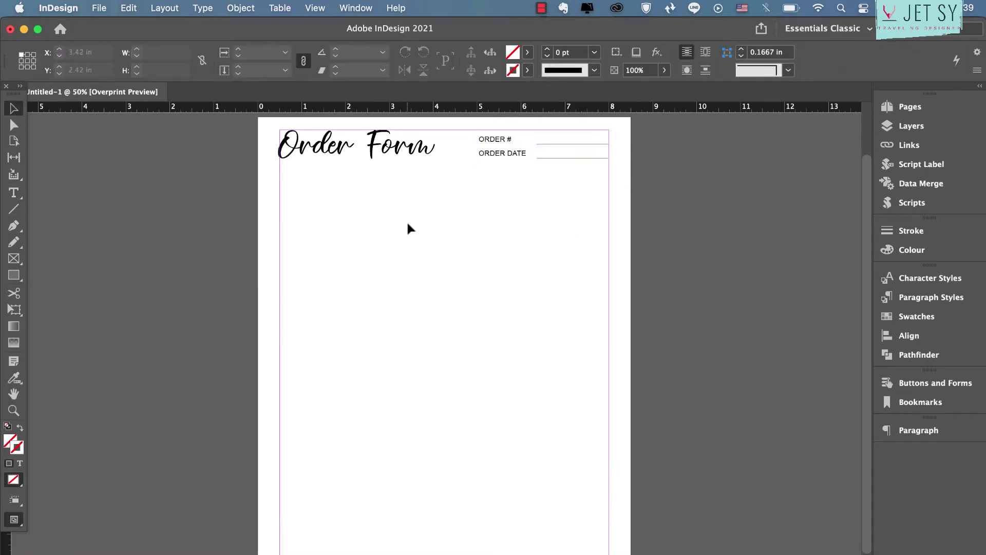
# Step: Nudge the title slightly left and move the order details table slightly up in the page header
pyautogui.click(459, 163)
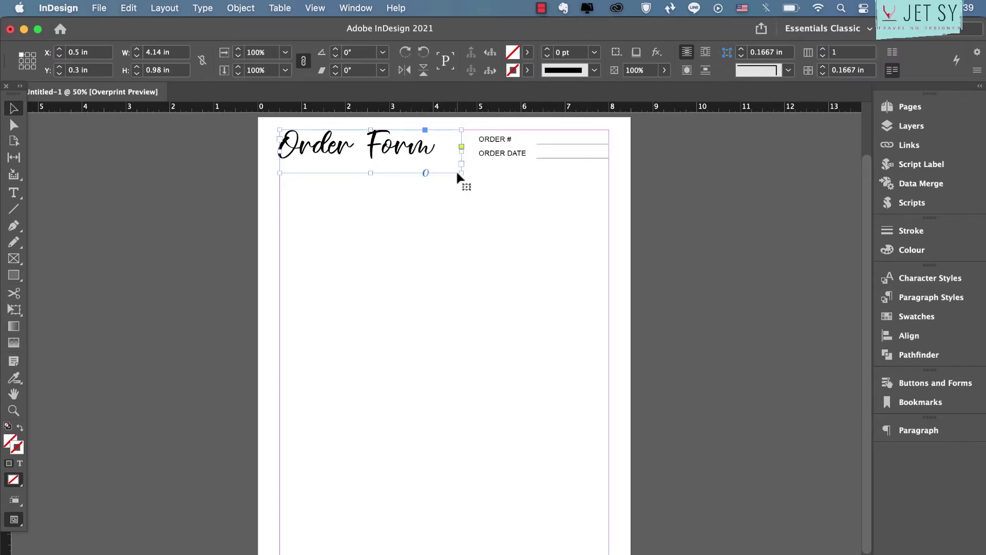
pyautogui.press('t')
pyautogui.press('Escape')
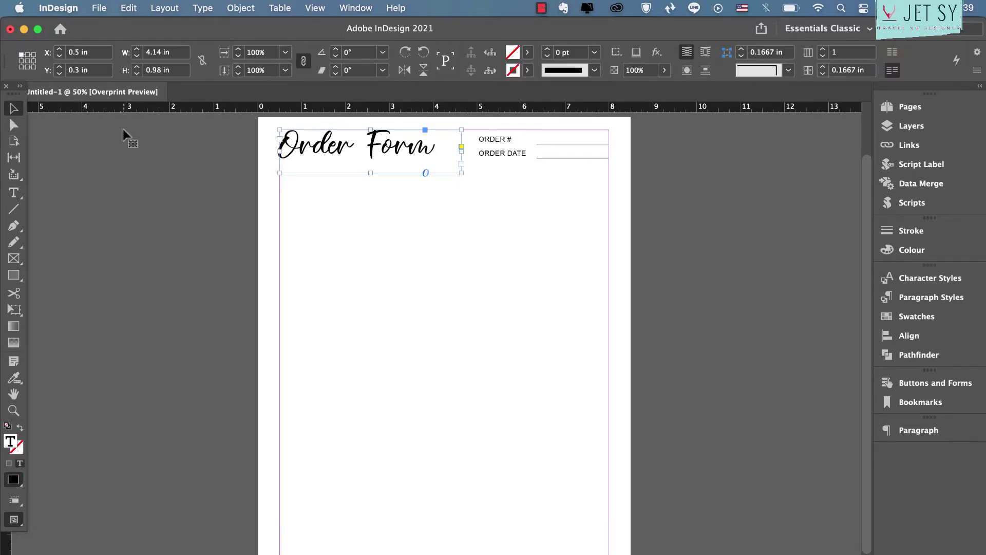
pyautogui.click(461, 176)
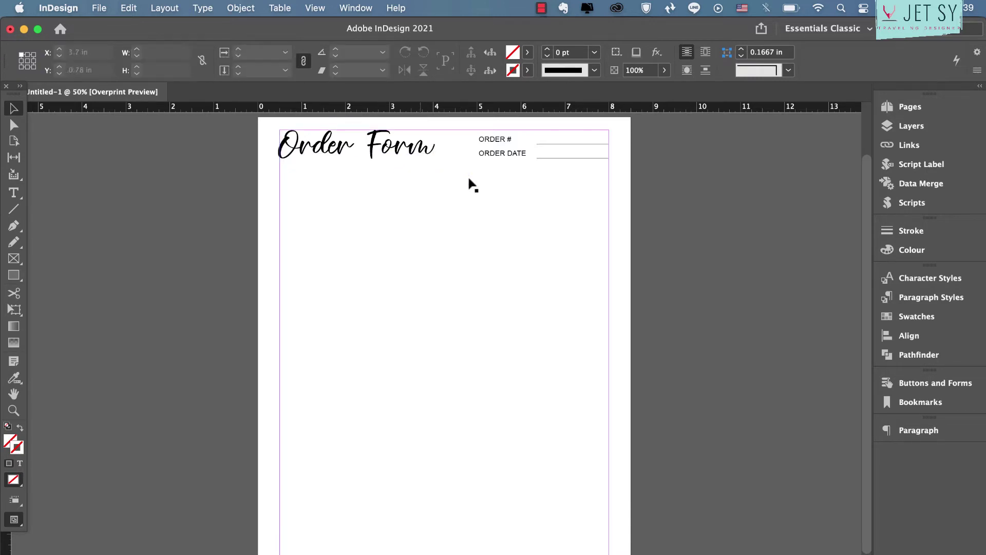
pyautogui.moveTo(469, 177); pyautogui.dragTo(468, 175)
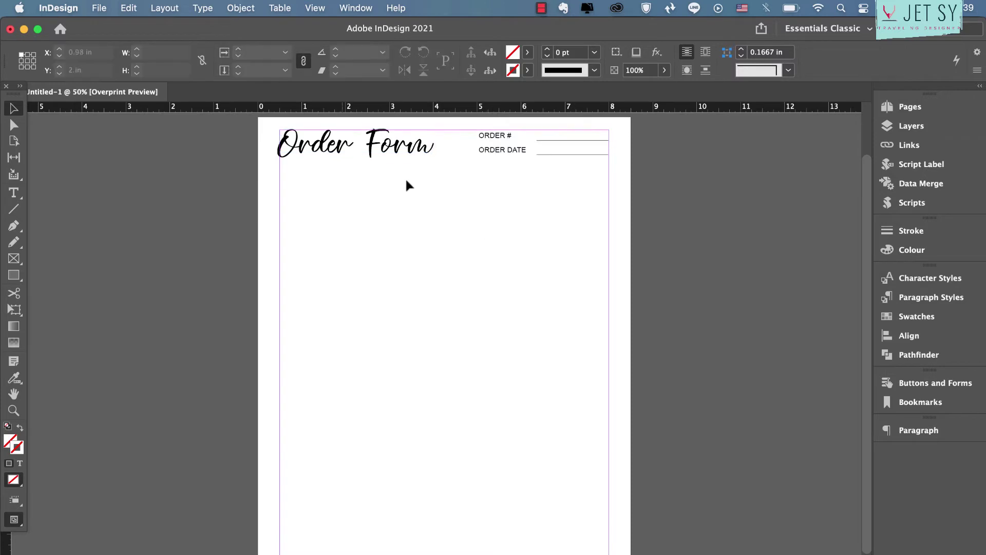
# Step: Create a table with 5 body rows and 1 column, placing it below the title between the margins, about 7.5 in wide and 2.4 in high
pyautogui.click(282, 8)
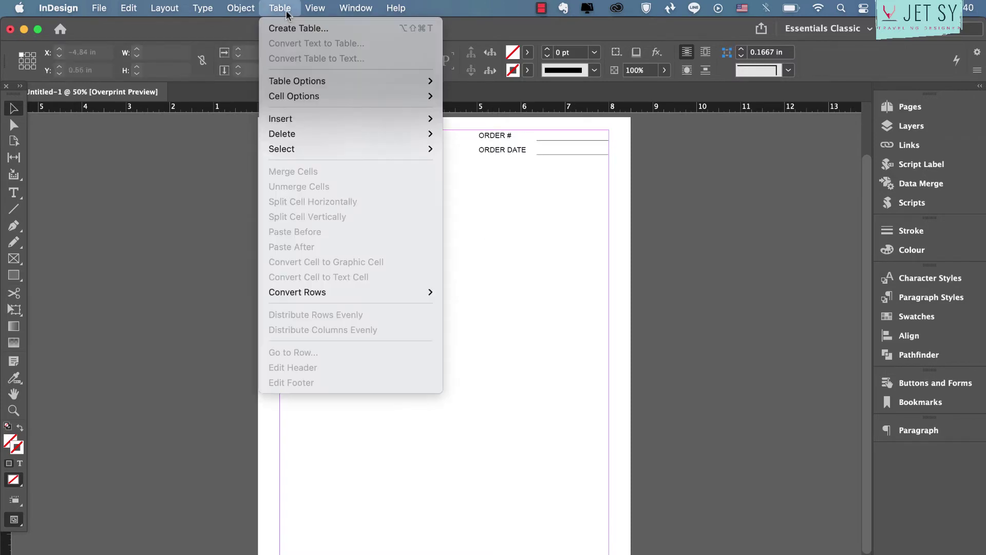
pyautogui.click(290, 29)
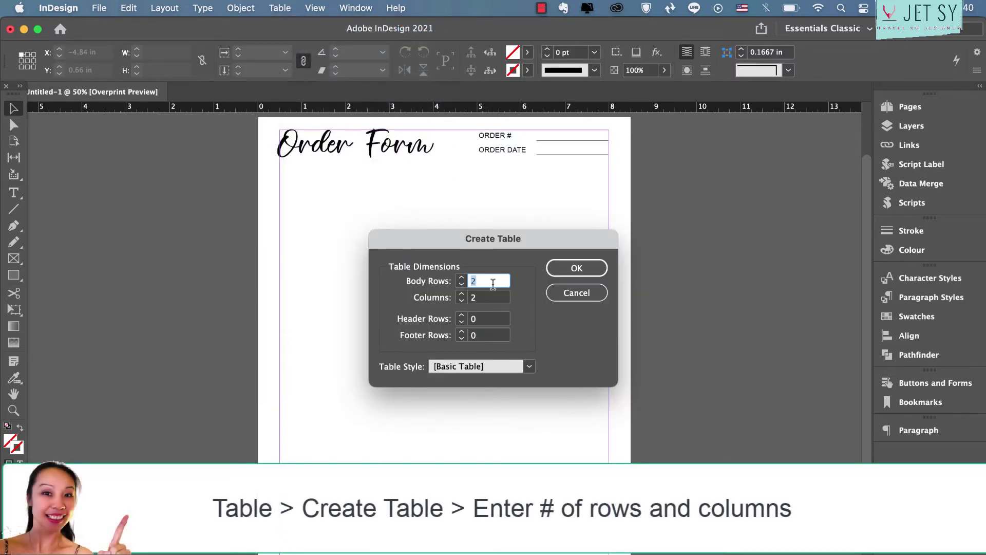
pyautogui.write('5')
pyautogui.doubleClick(503, 297)
pyautogui.write('3')
pyautogui.click(576, 270)
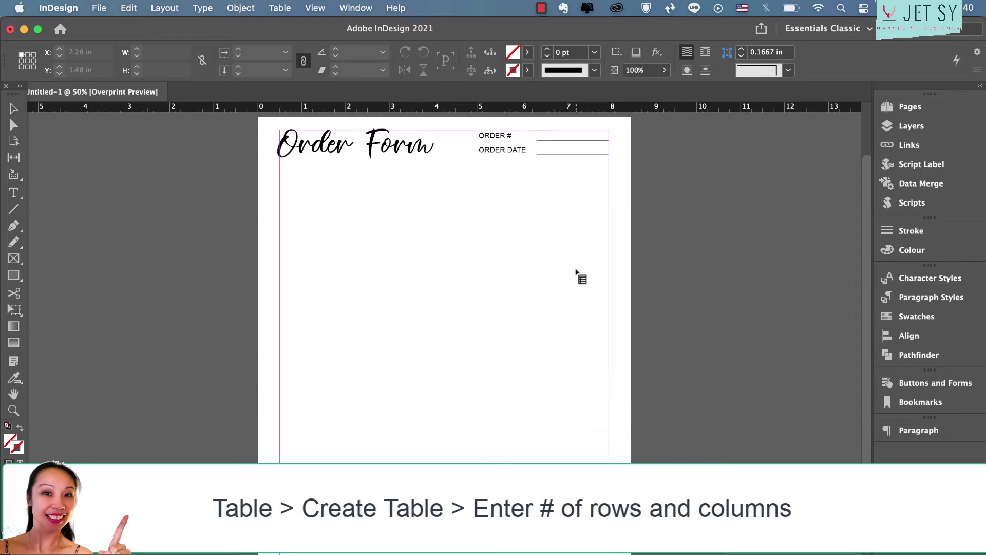
pyautogui.moveTo(280, 164); pyautogui.dragTo(412, 208)
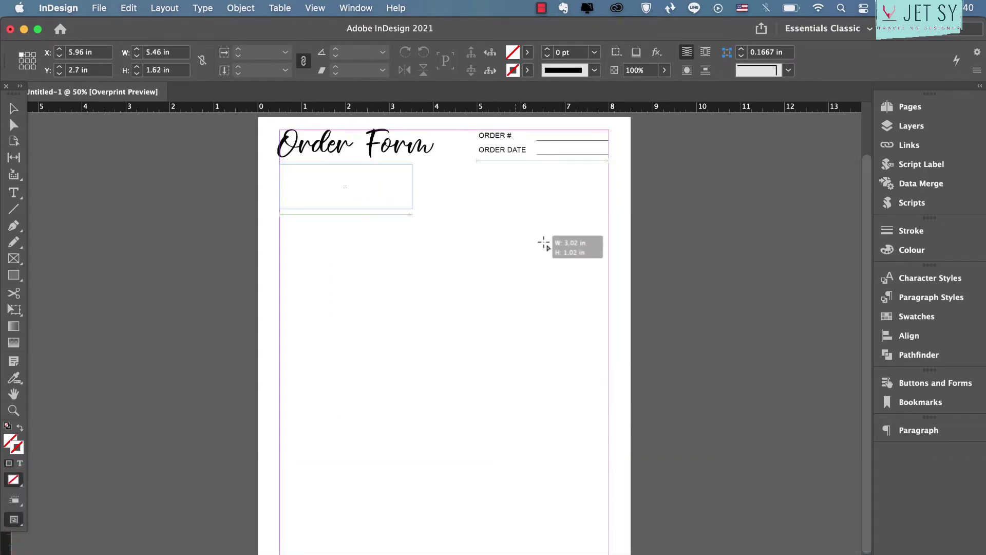
pyautogui.moveTo(544, 243); pyautogui.dragTo(608, 269)
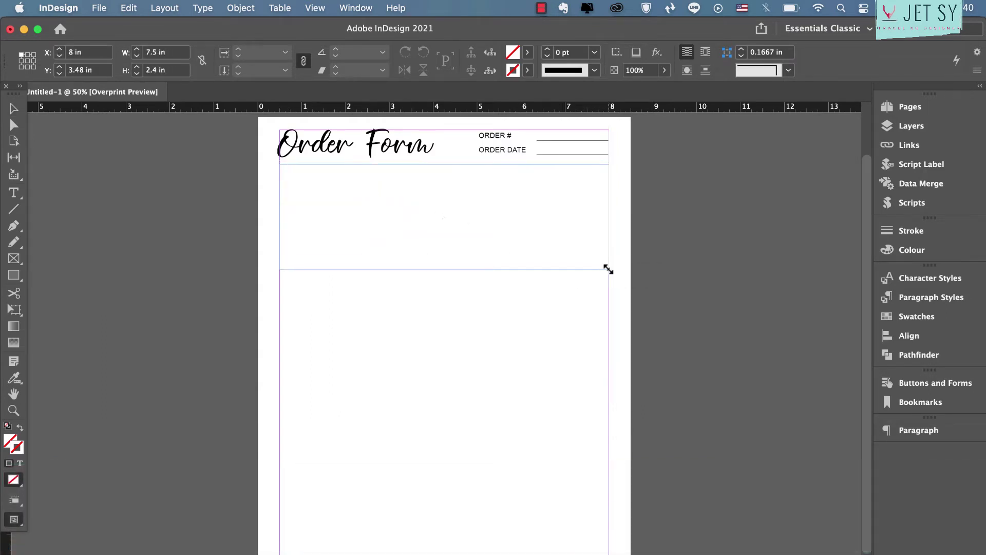
# Step: Set the new table's lines to 0.5 pt and remove its top and side borders with stroke colour None, keeping the lines under the rows
pyautogui.moveTo(275, 167); pyautogui.dragTo(286, 260)
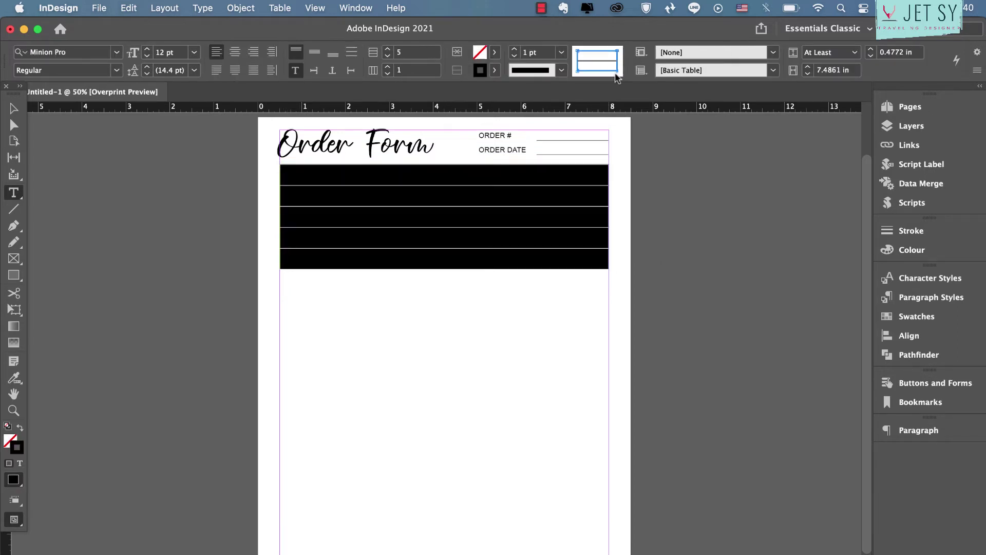
pyautogui.click(603, 61)
pyautogui.click(562, 52)
pyautogui.click(545, 97)
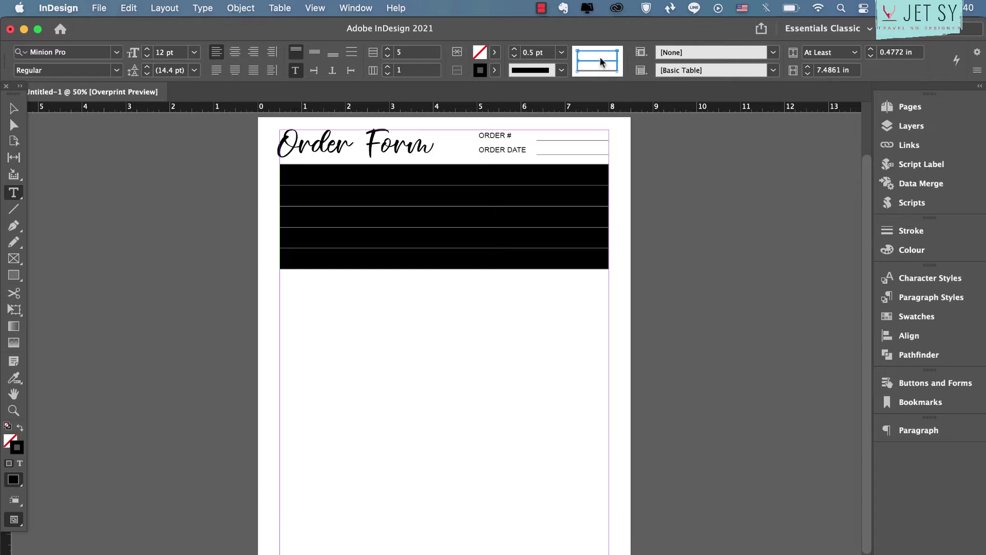
pyautogui.click(495, 71)
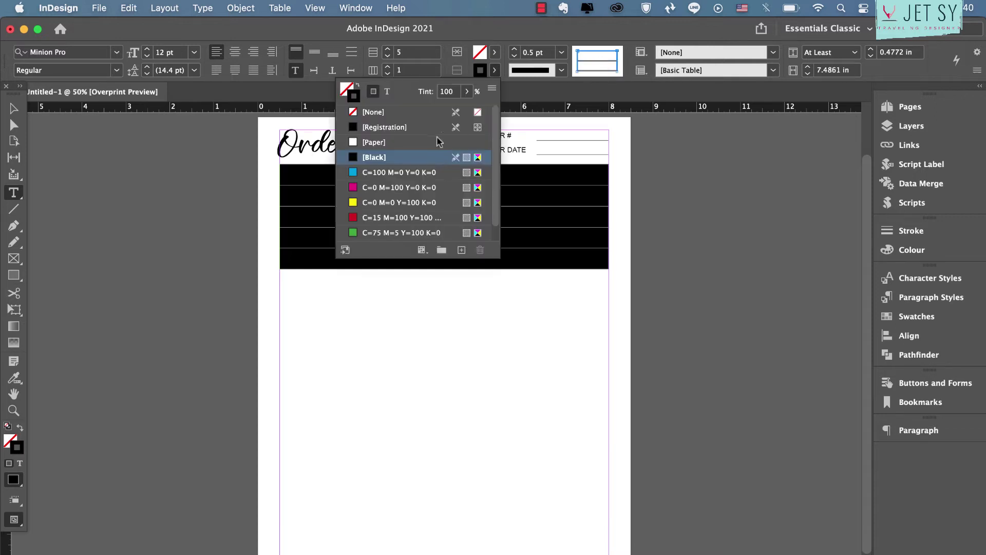
pyautogui.click(372, 114)
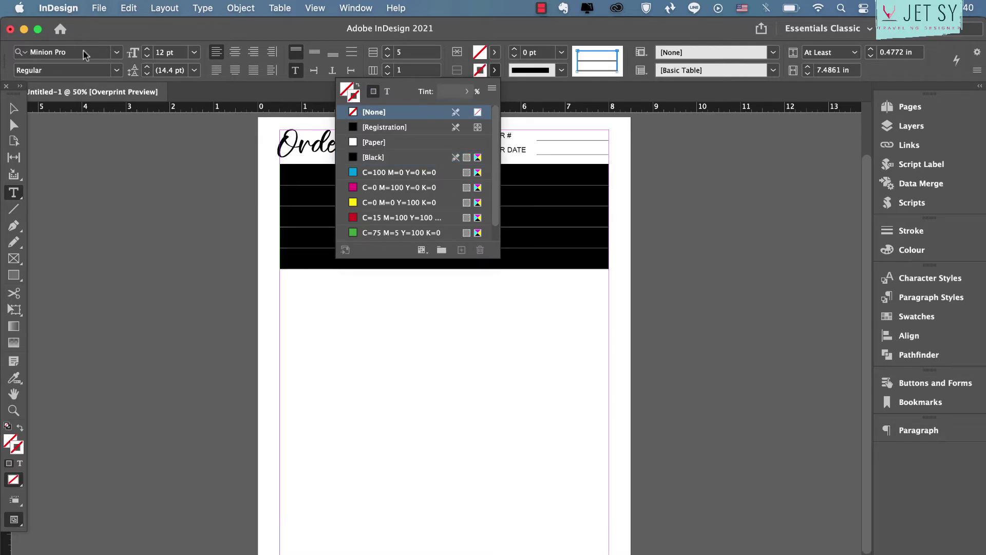
# Step: Create a new character style from the formatting of the ORDER # text
pyautogui.click(518, 137)
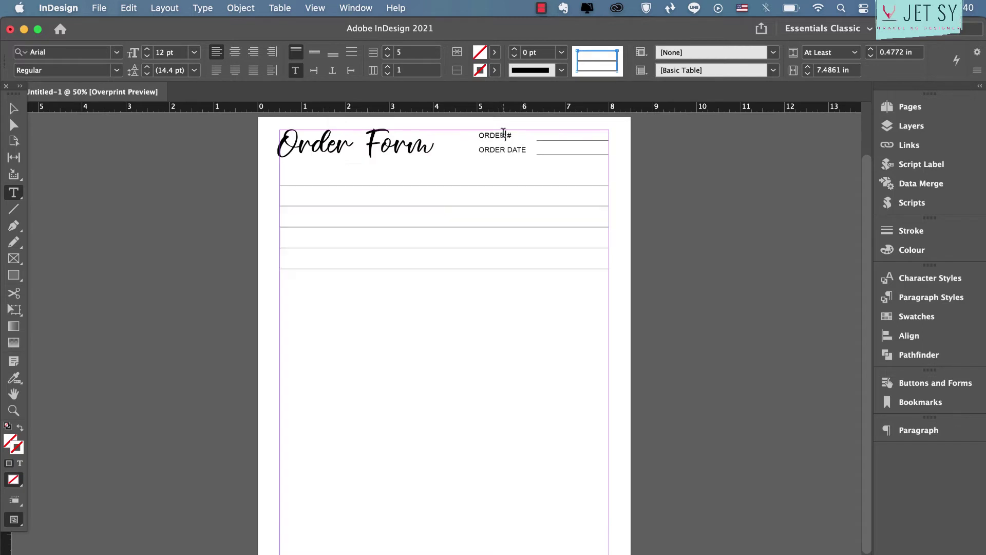
pyautogui.tripleClick(503, 134)
pyautogui.click(931, 278)
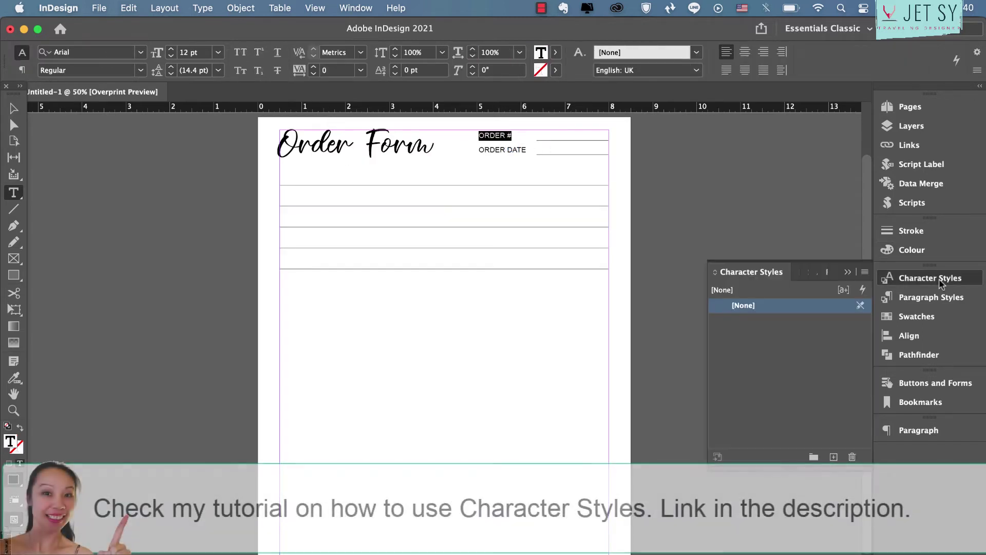
pyautogui.click(834, 456)
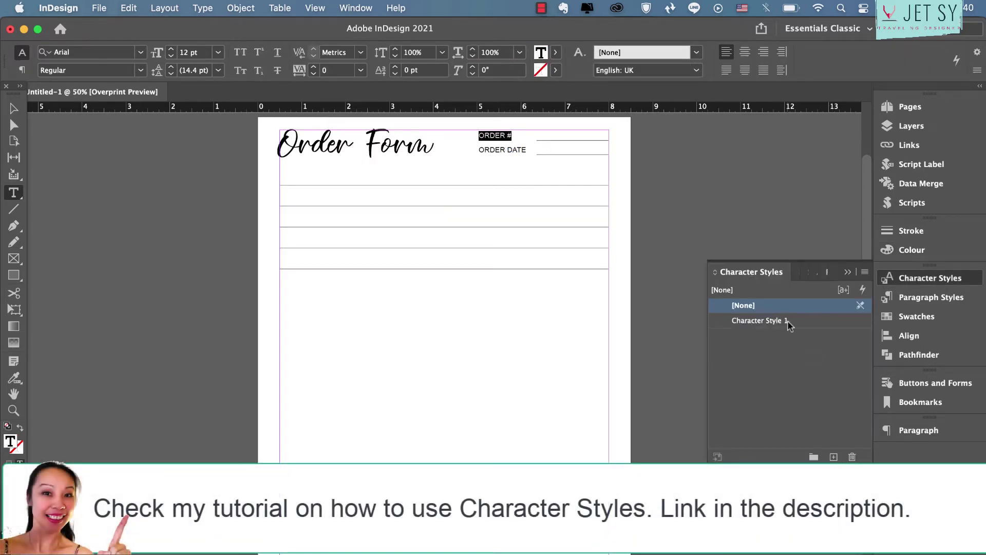
# Step: Apply Character Style 1 to the lower four rows of the new table
pyautogui.click(283, 197)
pyautogui.press('Escape')
pyautogui.moveTo(286, 199); pyautogui.dragTo(304, 279)
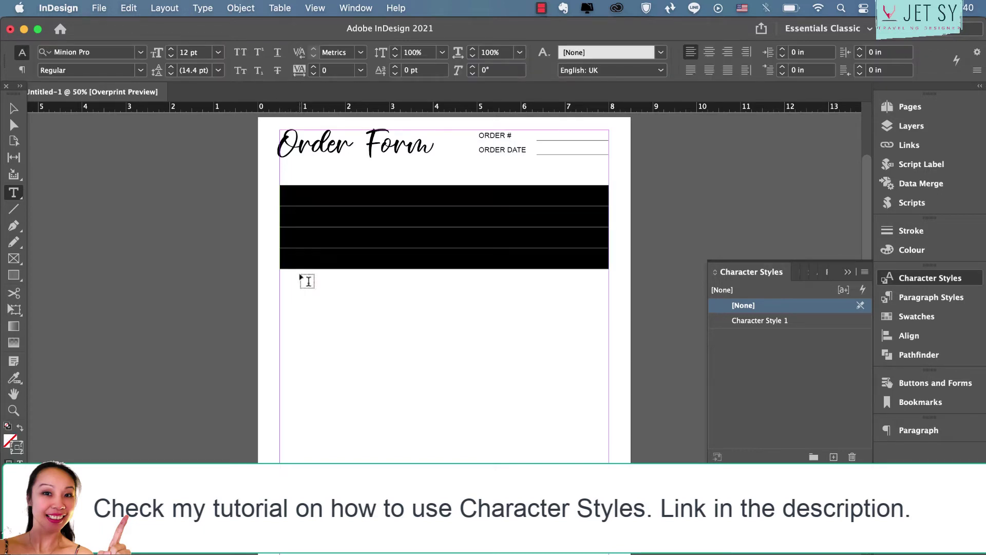
pyautogui.click(788, 321)
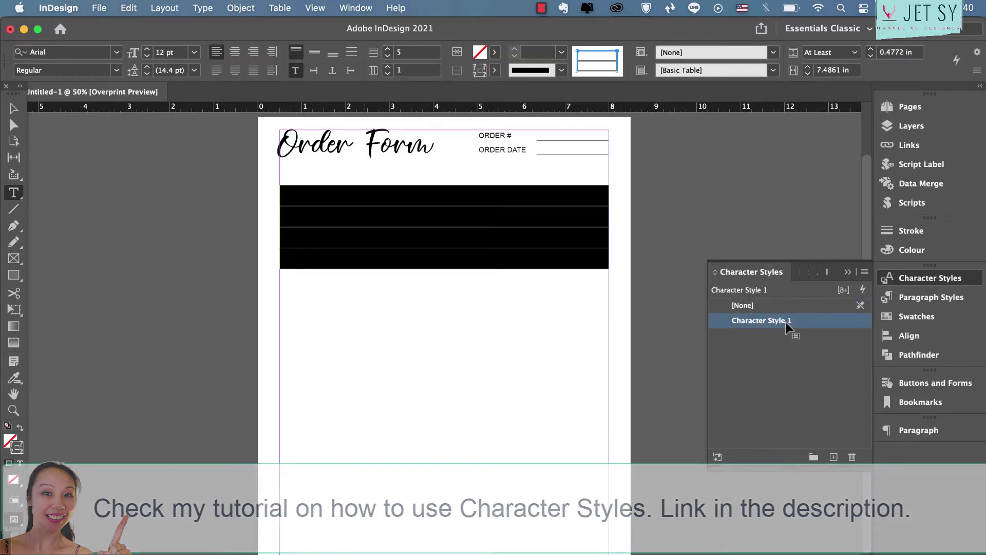
pyautogui.click(324, 196)
pyautogui.click(304, 173)
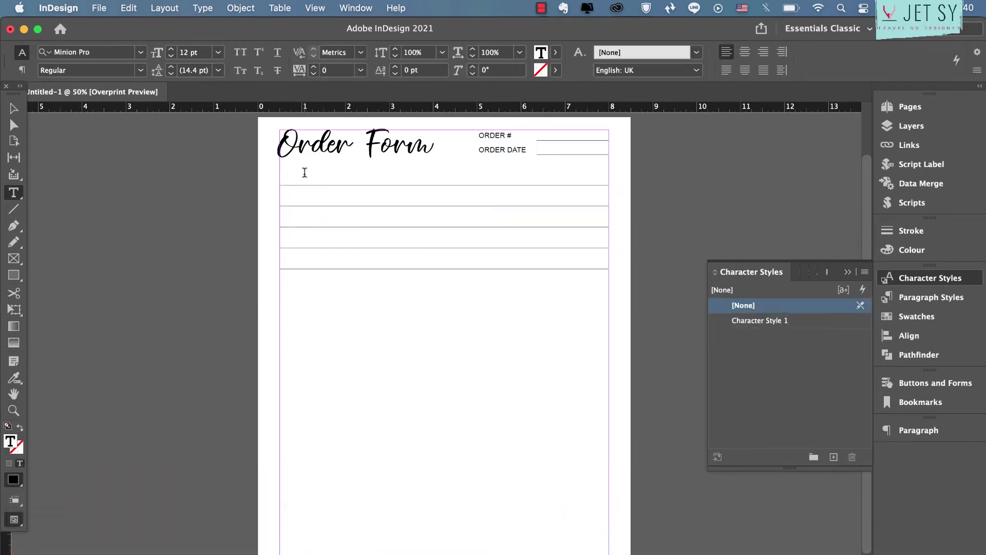
# Step: Centre the text vertically in all five rows of the new table
pyautogui.moveTo(293, 172); pyautogui.dragTo(282, 271)
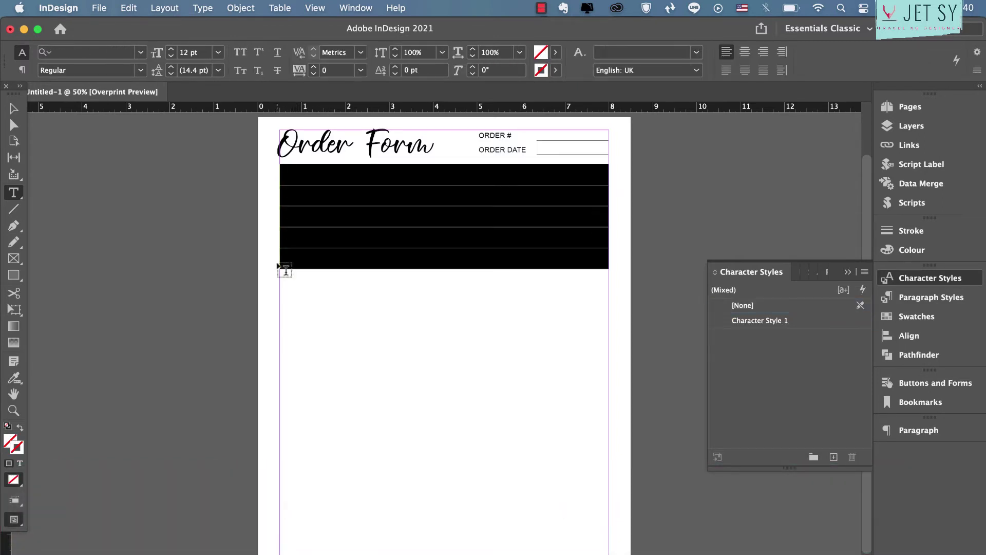
pyautogui.click(333, 53)
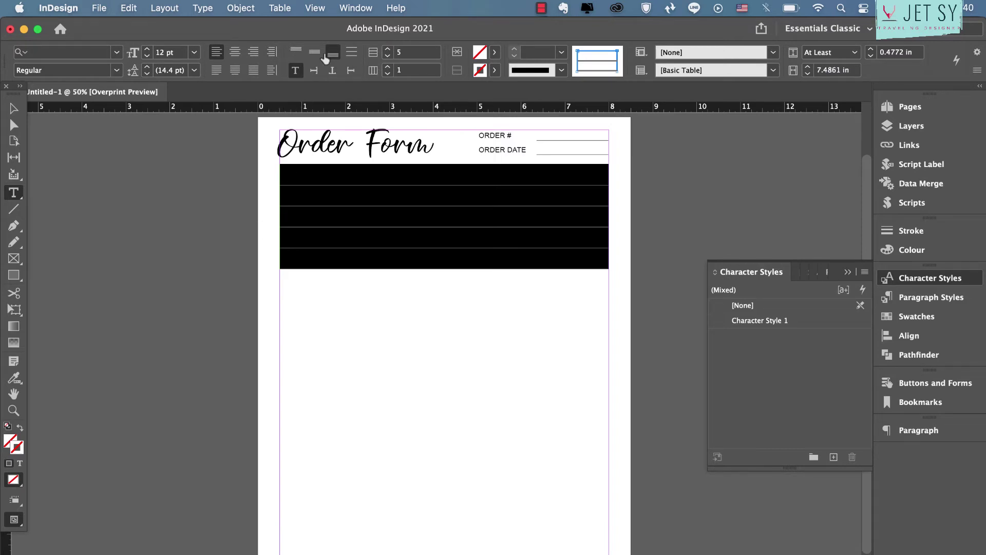
pyautogui.click(314, 52)
# Step: Fill the new table's first row with Black at a 10% tint
pyautogui.click(275, 177)
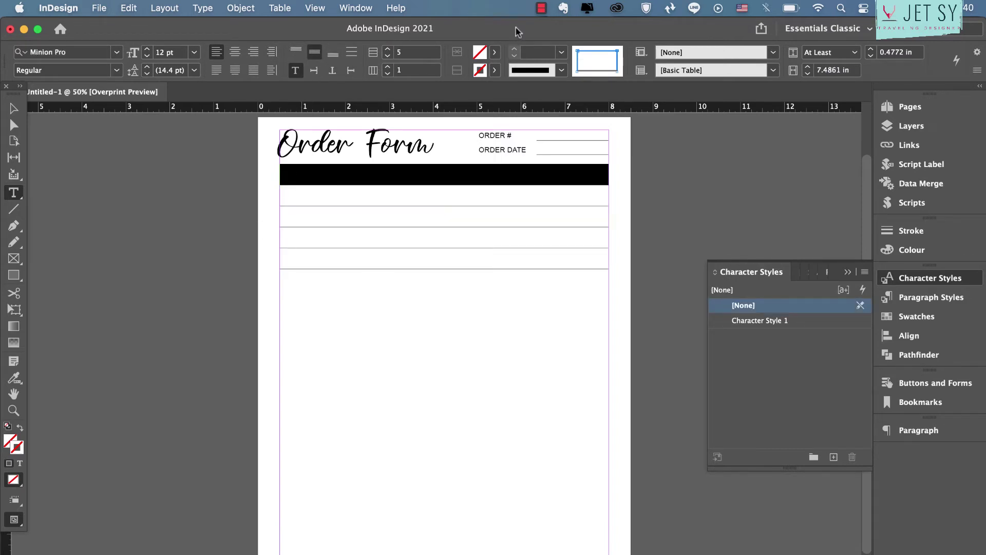
pyautogui.click(494, 52)
pyautogui.click(412, 139)
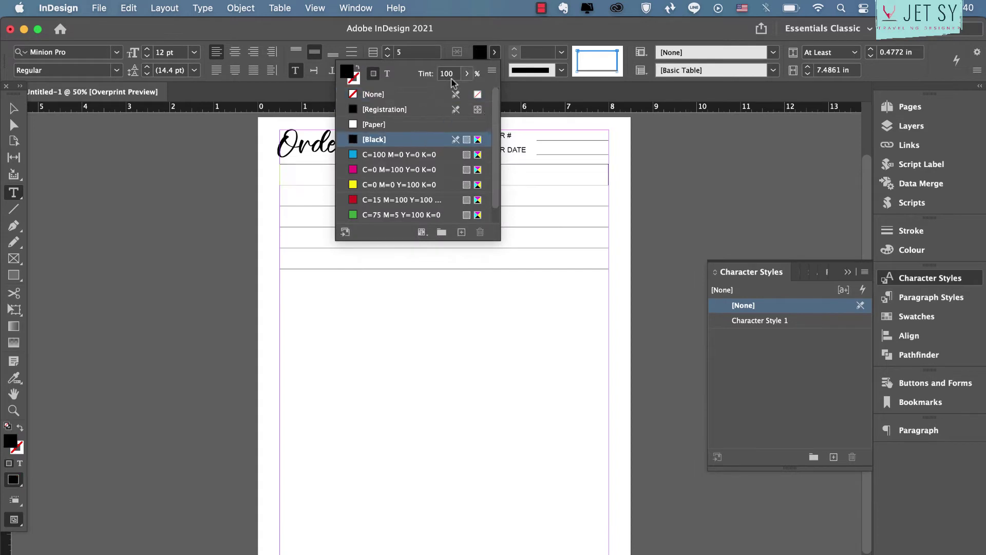
pyautogui.click(454, 75)
pyautogui.write('10')
pyautogui.press('Return')
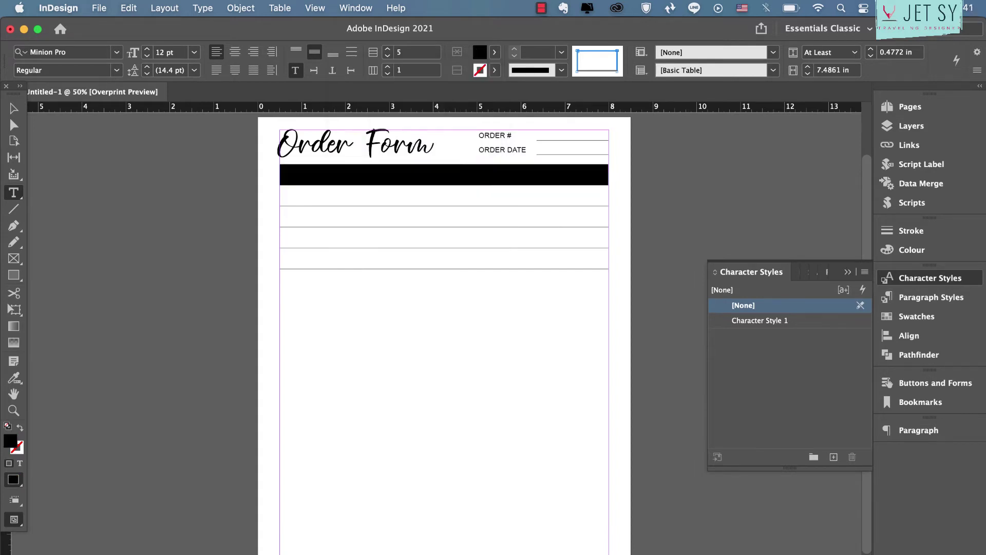
# Step: Remove the shaded first row's bottom border by setting its stroke colour to None
pyautogui.click(316, 175)
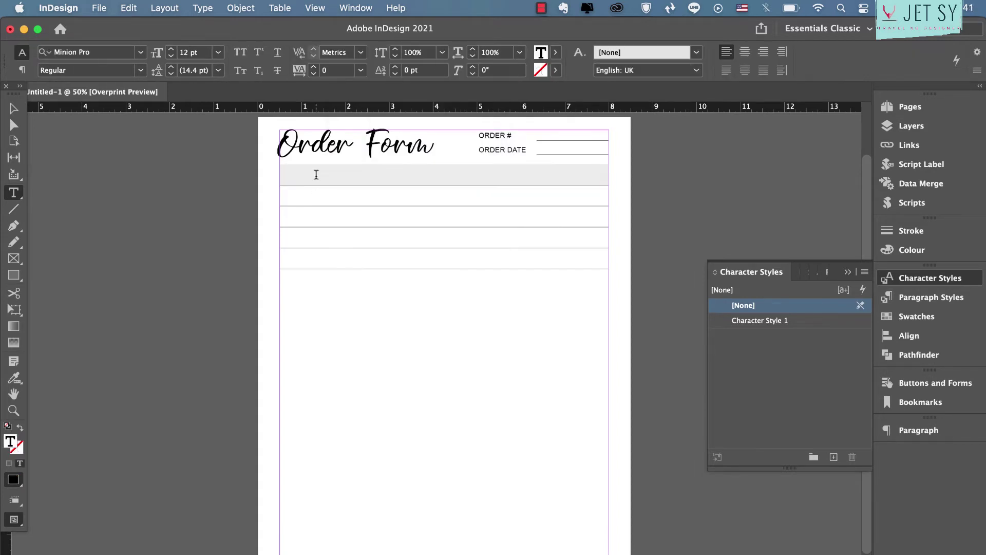
pyautogui.moveTo(316, 179); pyautogui.dragTo(317, 183)
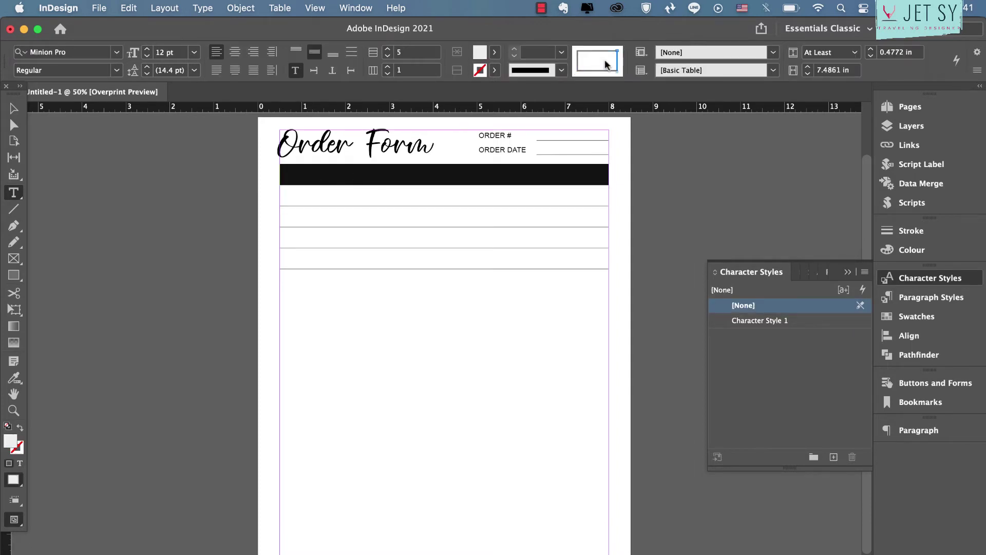
pyautogui.tripleClick(605, 75)
pyautogui.click(604, 72)
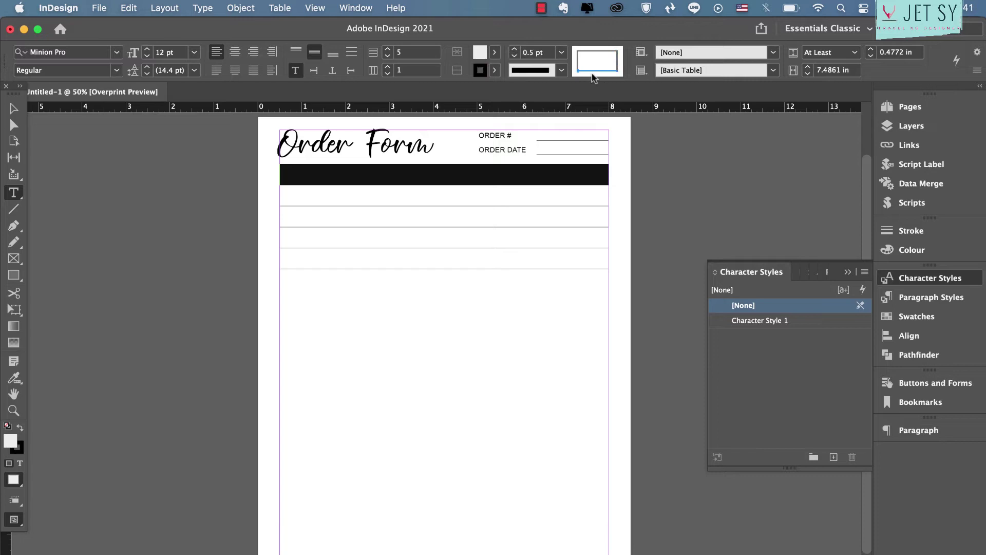
pyautogui.click(494, 70)
pyautogui.click(356, 113)
# Step: Enter CUSTOMER DETAILS in the shaded row and apply Character Style 1 to all five rows
pyautogui.click(308, 180)
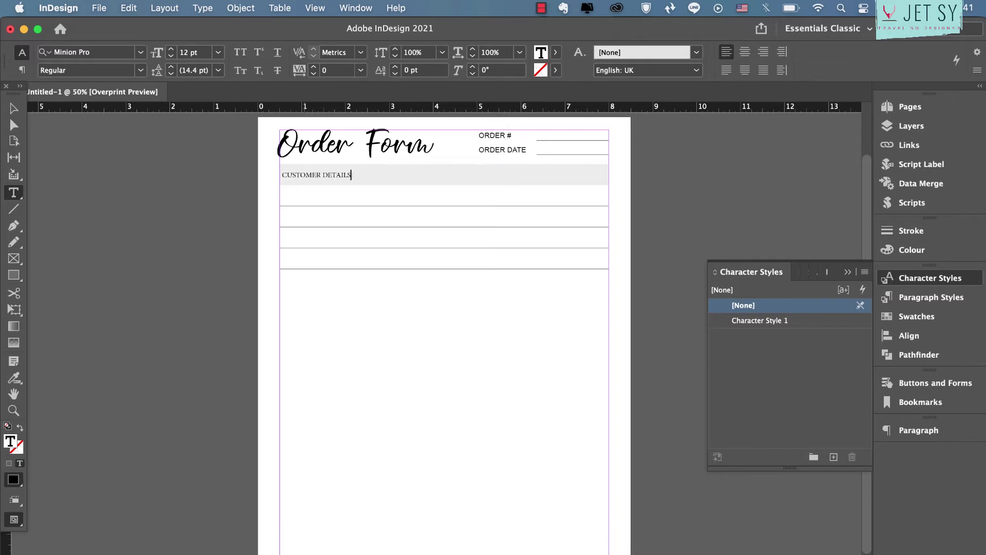
pyautogui.moveTo(275, 173)
pyautogui.mouseDown()
pyautogui.moveTo(275, 269)
pyautogui.moveTo(285, 279)
pyautogui.mouseUp()
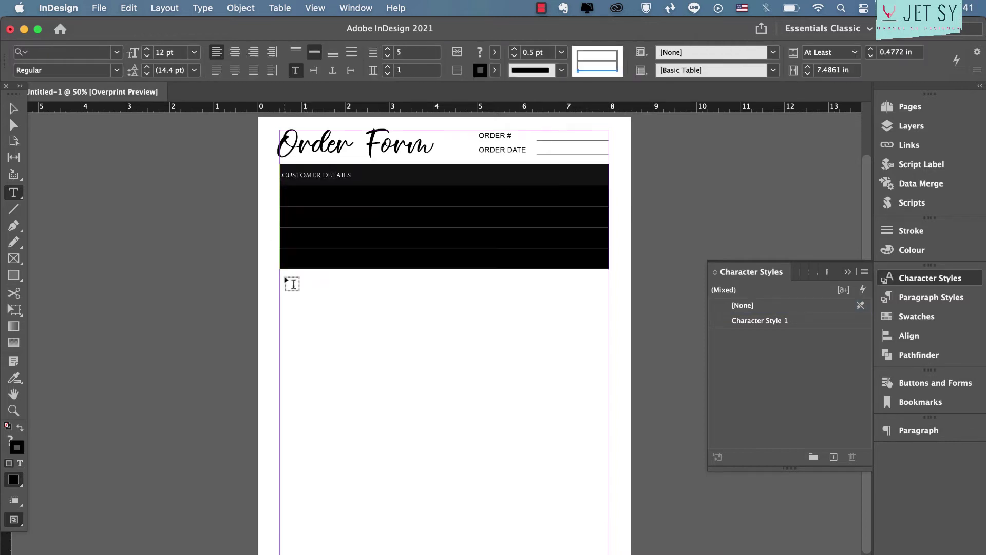
pyautogui.click(766, 322)
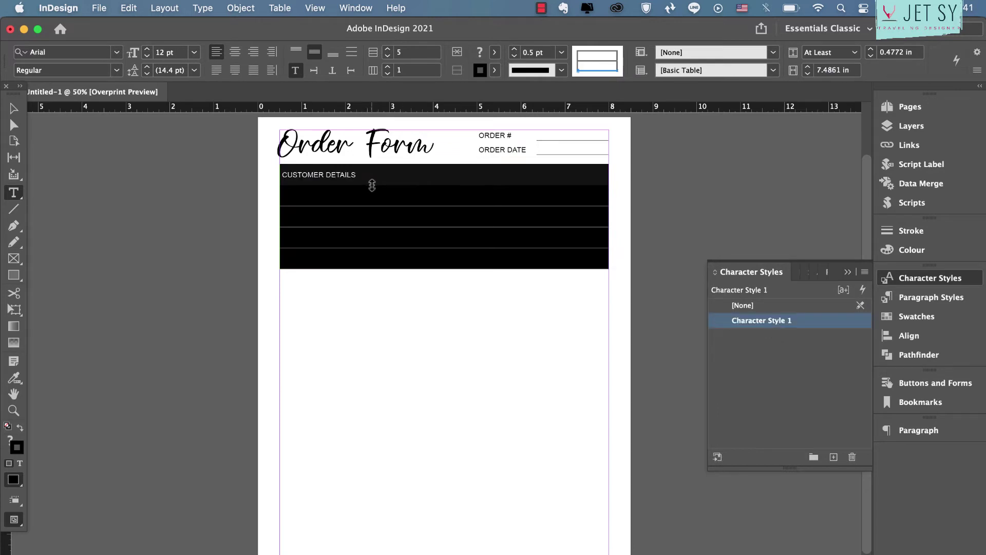
pyautogui.doubleClick(341, 175)
pyautogui.doubleClick(300, 175)
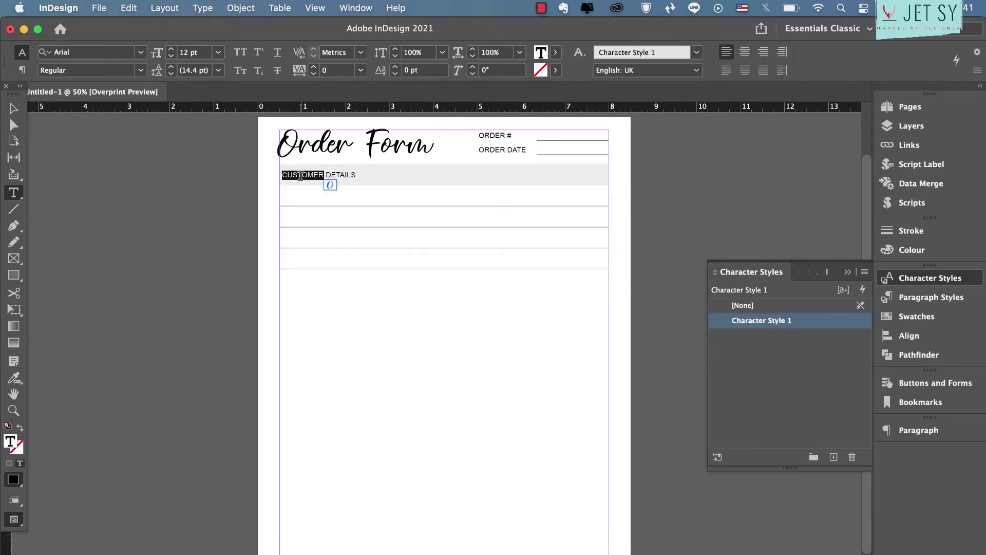
# Step: Label the second row NAME:, the third ADDRESS: and the last row EMAIL:, leaving the fourth row blank
pyautogui.click(299, 200)
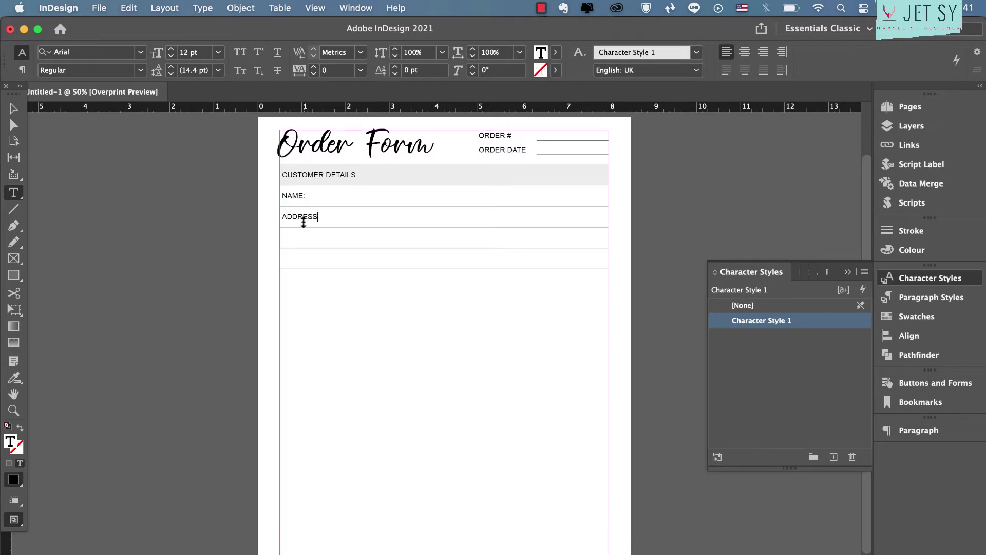
pyautogui.click(302, 258)
pyautogui.write('EMAIL')
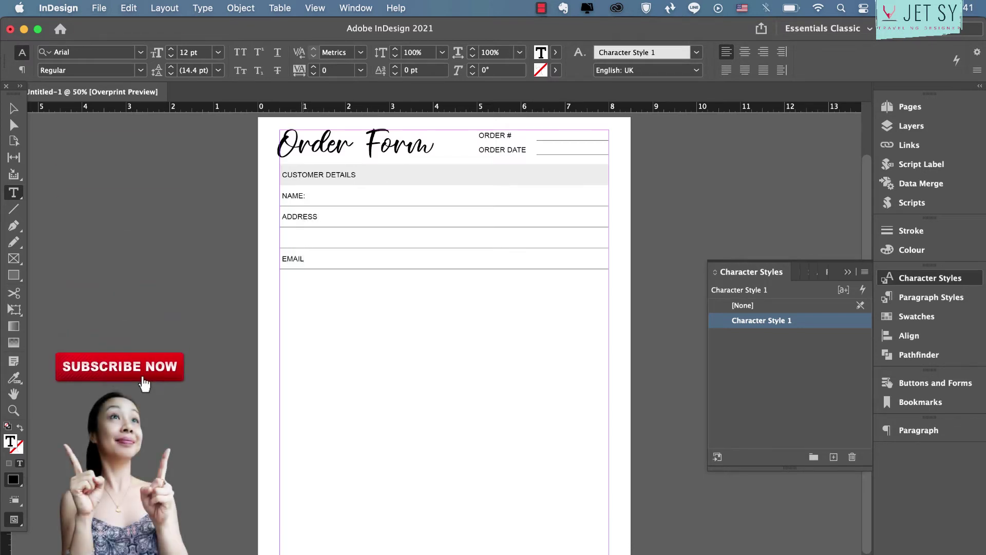
pyautogui.write(':')
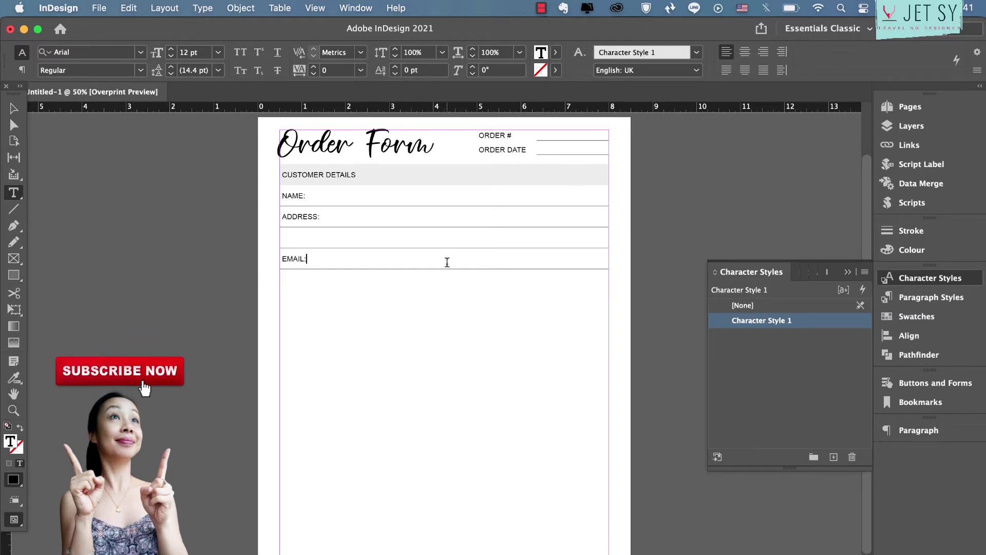
# Step: Split the EMAIL: row vertically into two cells and label the new second cell PHONE:
pyautogui.moveTo(447, 262); pyautogui.dragTo(451, 272)
pyautogui.rightClick(455, 267)
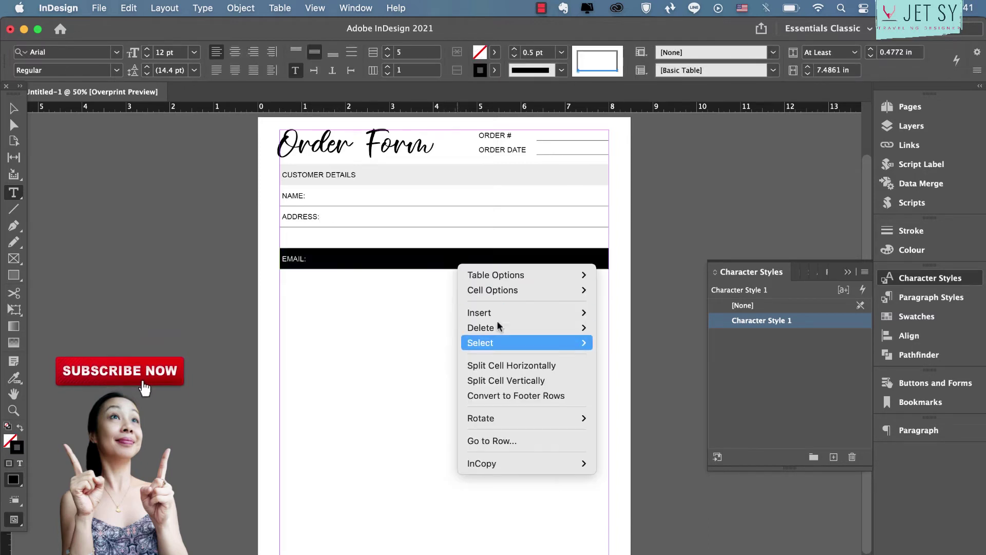
pyautogui.click(534, 381)
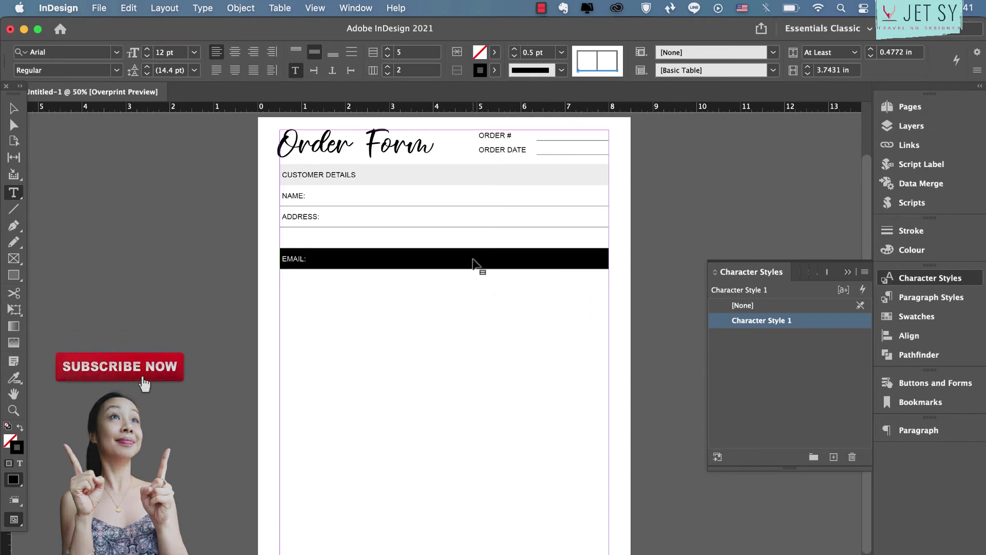
pyautogui.click(472, 259)
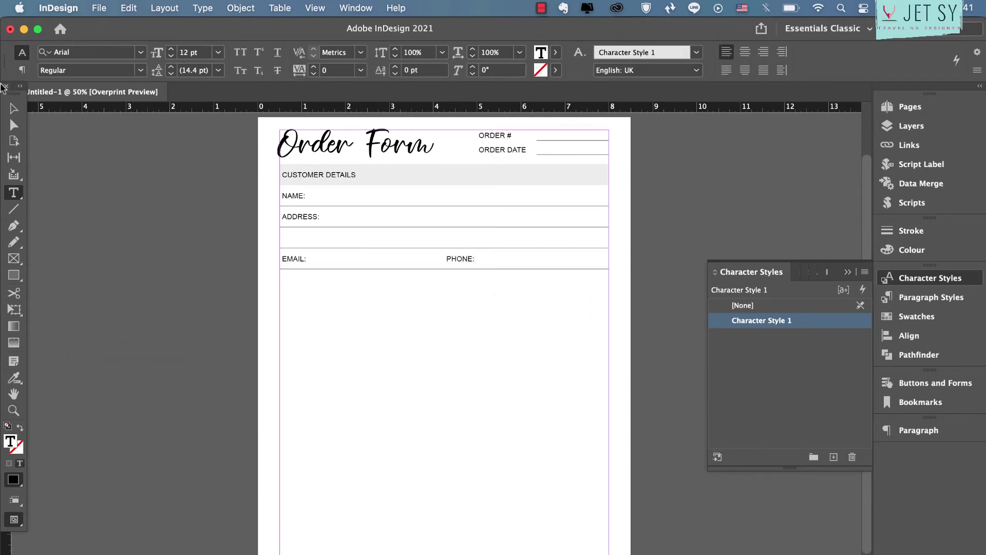
# Step: Set the CUSTOMER DETAILS heading text to Bold
pyautogui.tripleClick(323, 173)
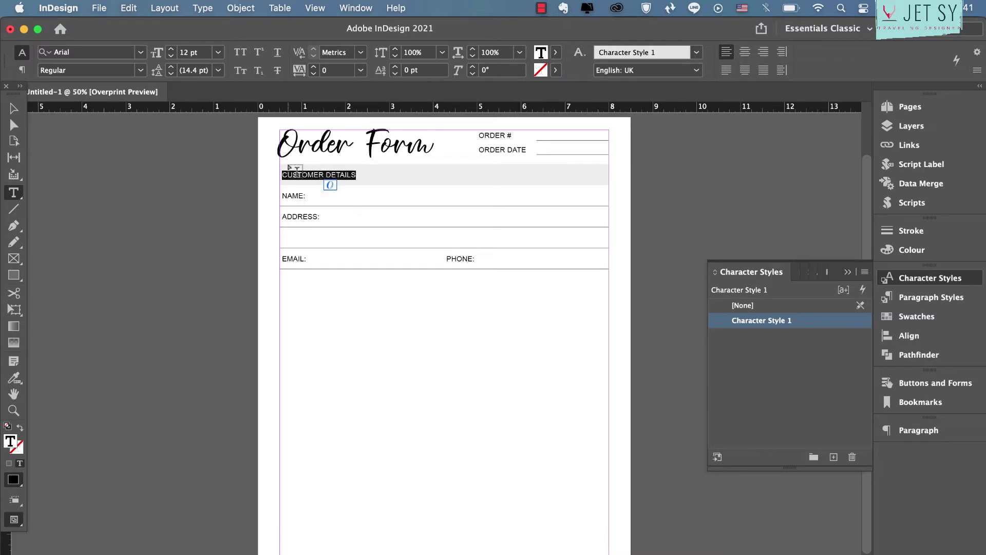
pyautogui.click(141, 71)
pyautogui.click(125, 114)
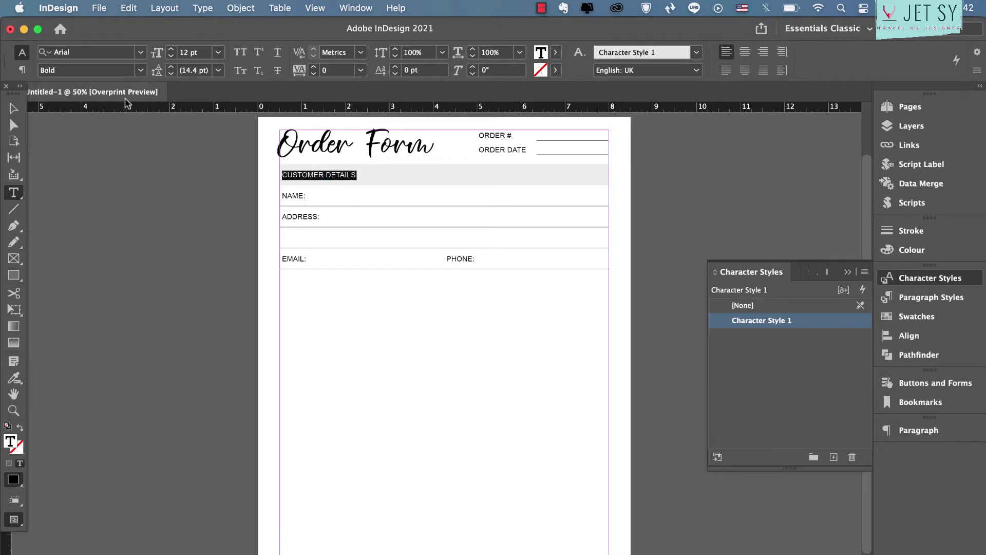
# Step: Increase the tracking of the CUSTOMER DETAILS heading slightly and check the page in preview mode
pyautogui.click(315, 68)
pyautogui.click(315, 67)
pyautogui.click(14, 109)
pyautogui.click(430, 297)
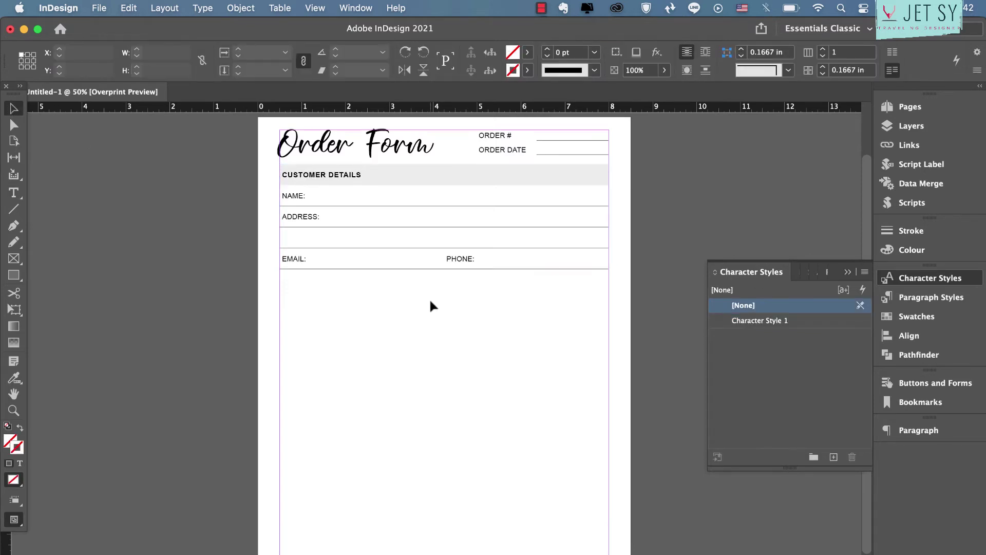
pyautogui.press('w')
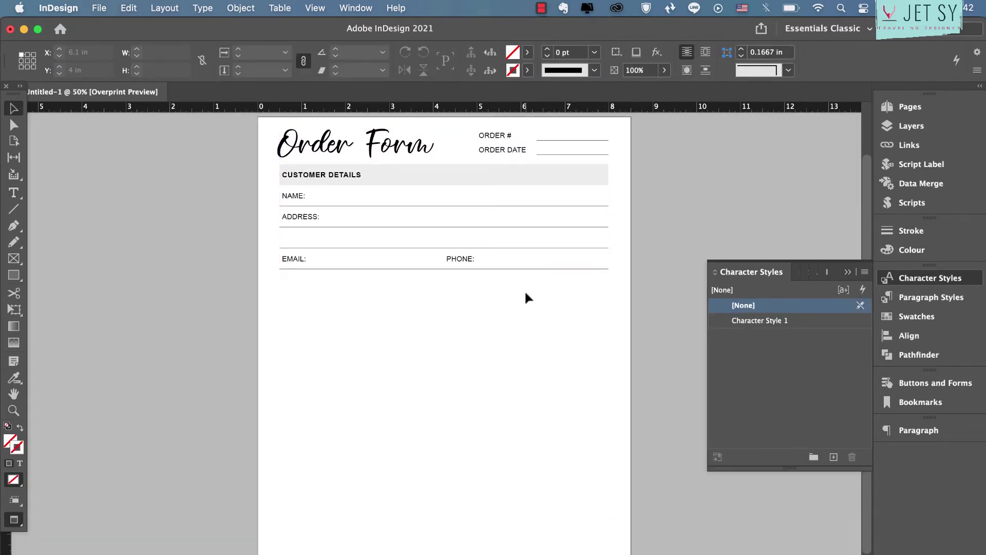
pyautogui.press('w')
# Step: Create a table with 10 body rows and 4 columns directly below the customer details table, spanning the margins
pyautogui.click(414, 256)
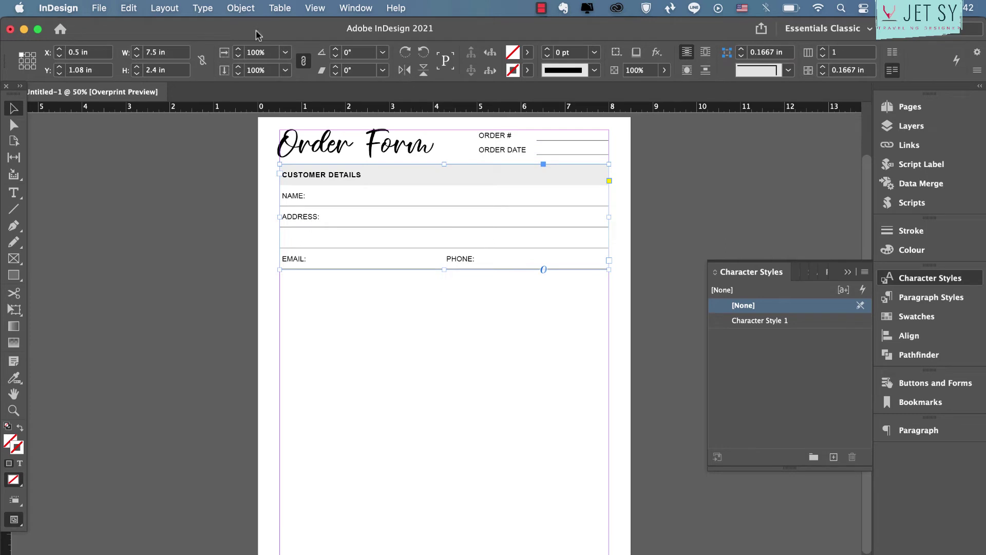
pyautogui.click(280, 8)
pyautogui.click(295, 27)
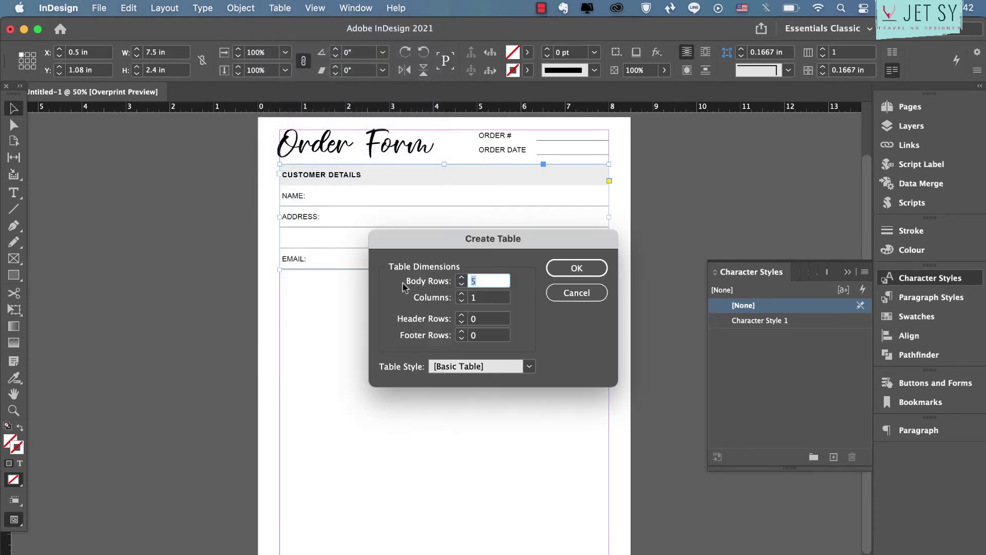
pyautogui.write('10')
pyautogui.click(485, 298)
pyautogui.write('4')
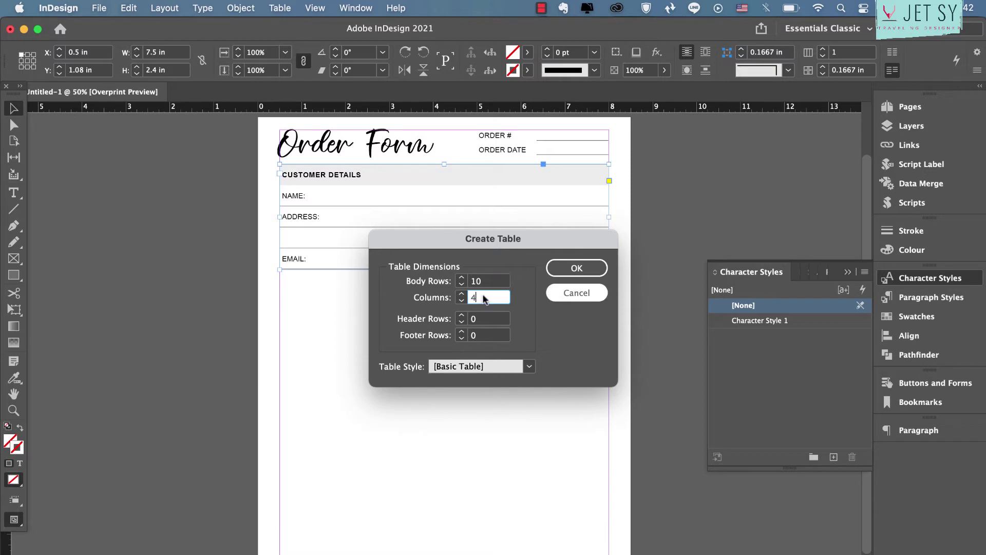
pyautogui.click(589, 265)
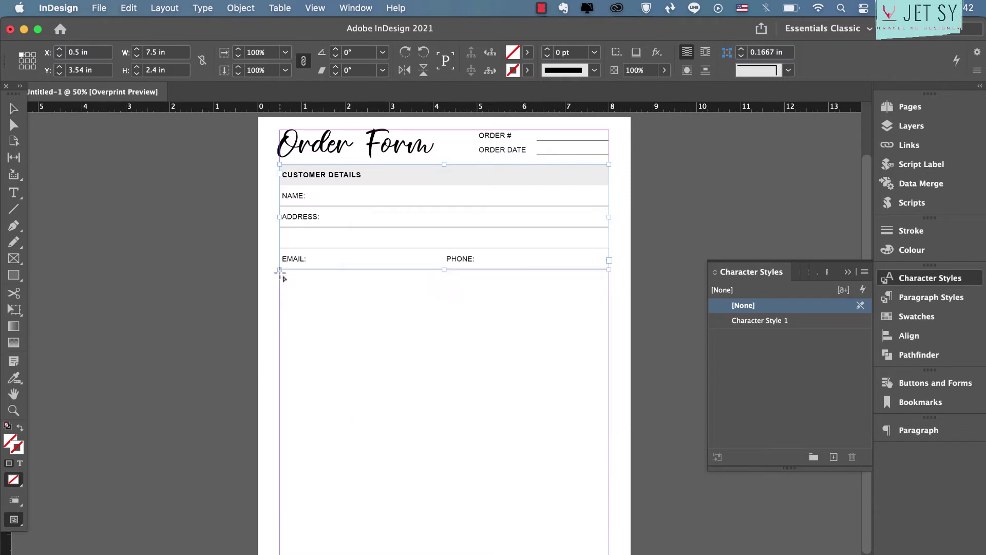
pyautogui.moveTo(281, 272); pyautogui.dragTo(611, 446)
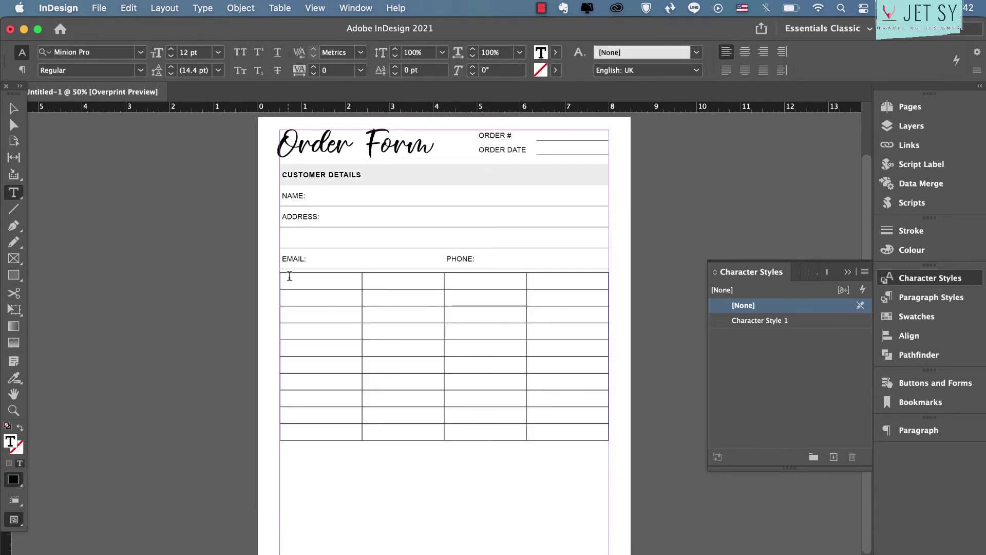
# Step: Apply Character Style 1 to the whole new table and set all its cell borders to 0.5 pt
pyautogui.click(276, 271)
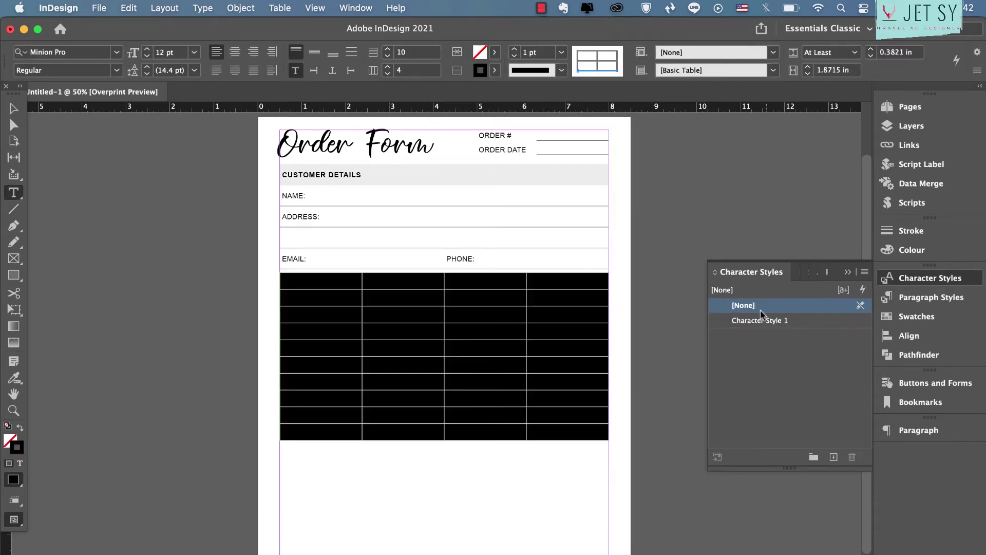
pyautogui.click(785, 321)
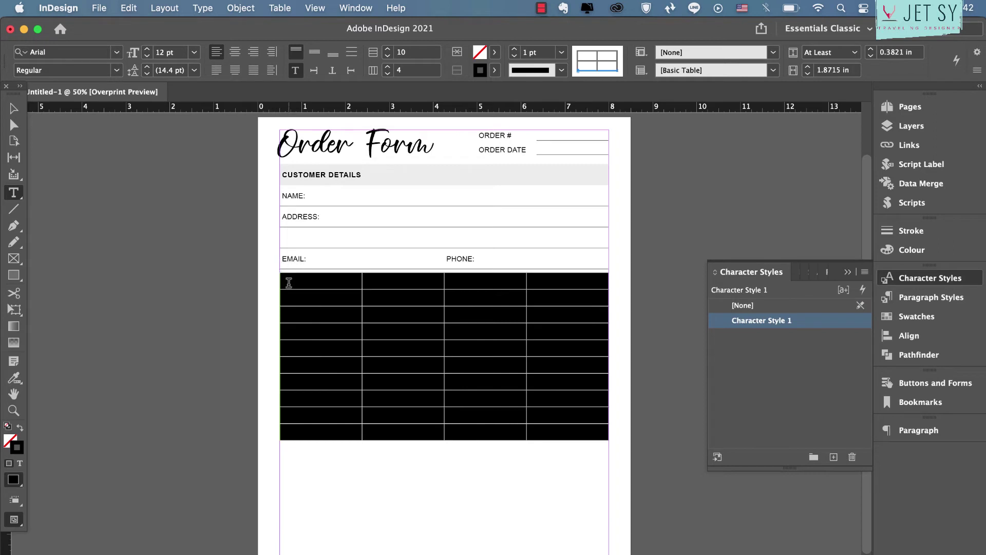
pyautogui.click(597, 59)
pyautogui.click(583, 51)
pyautogui.click(577, 53)
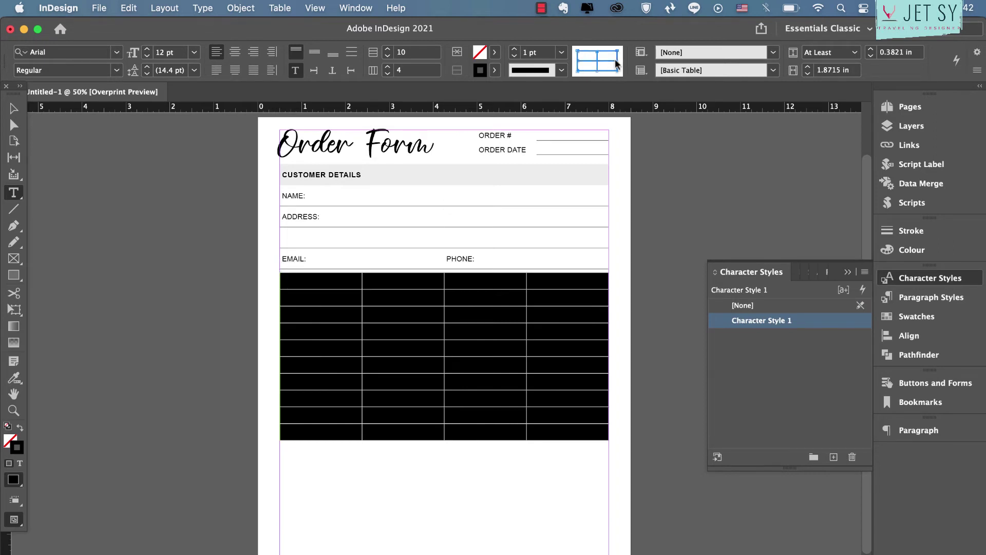
pyautogui.click(563, 53)
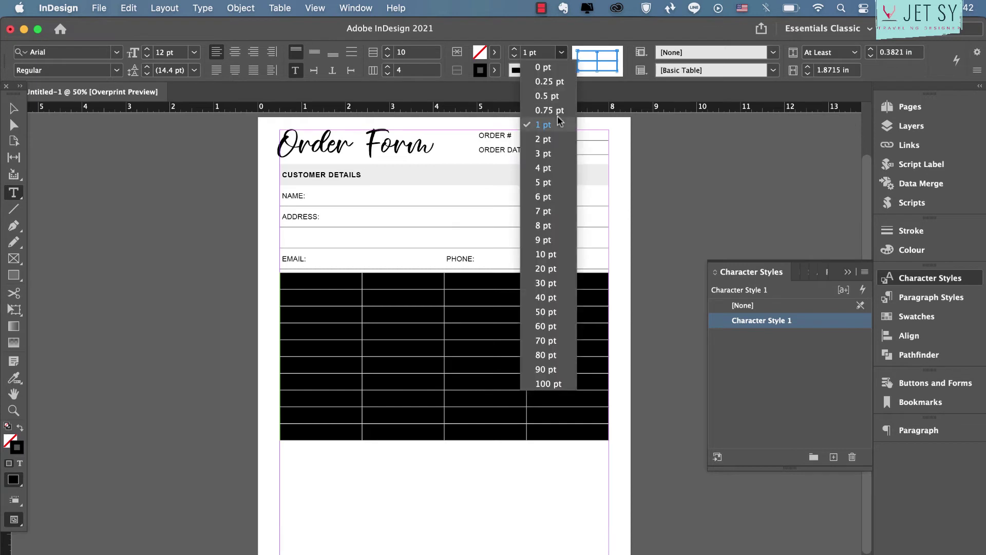
pyautogui.click(559, 97)
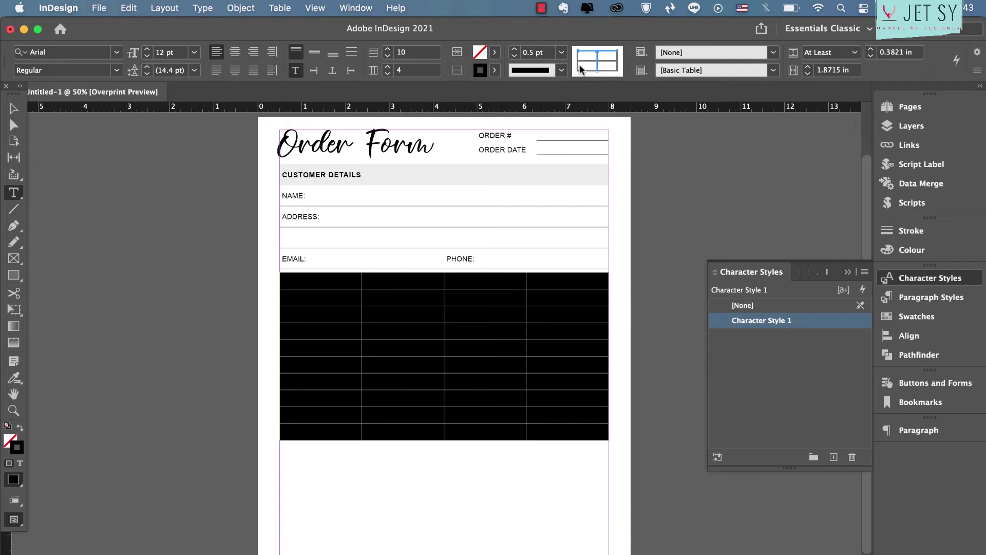
# Step: Set the stroke of the new table's outer left and right borders to None
pyautogui.click(617, 67)
pyautogui.click(596, 62)
pyautogui.click(495, 70)
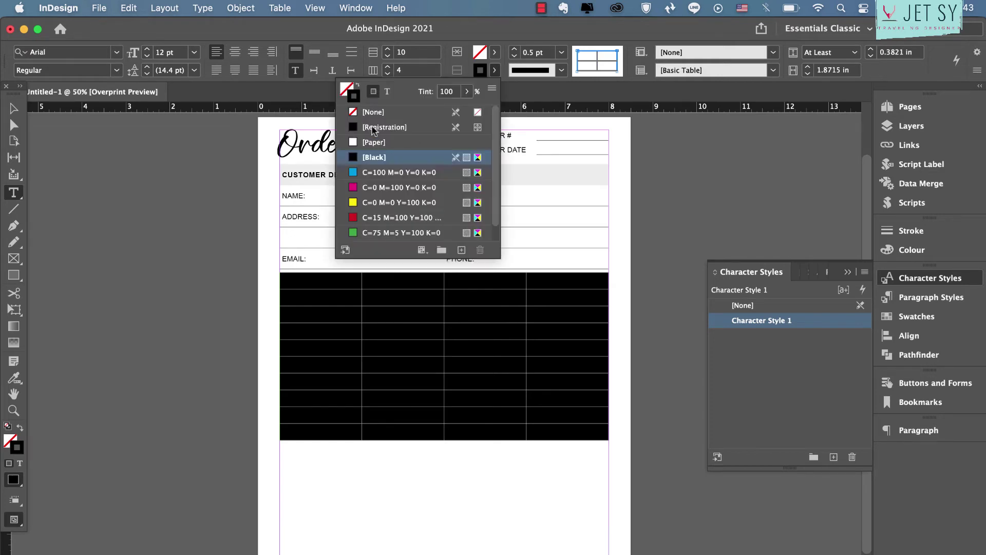
pyautogui.click(374, 112)
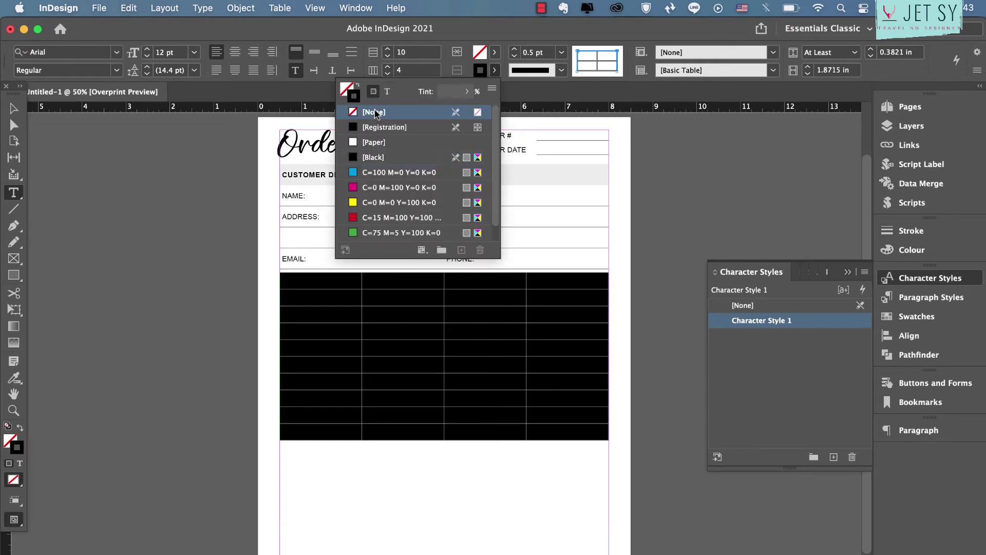
# Step: Fill the first row of the new table with a light tint of Black, like the CUSTOMER DETAILS row
pyautogui.click(276, 281)
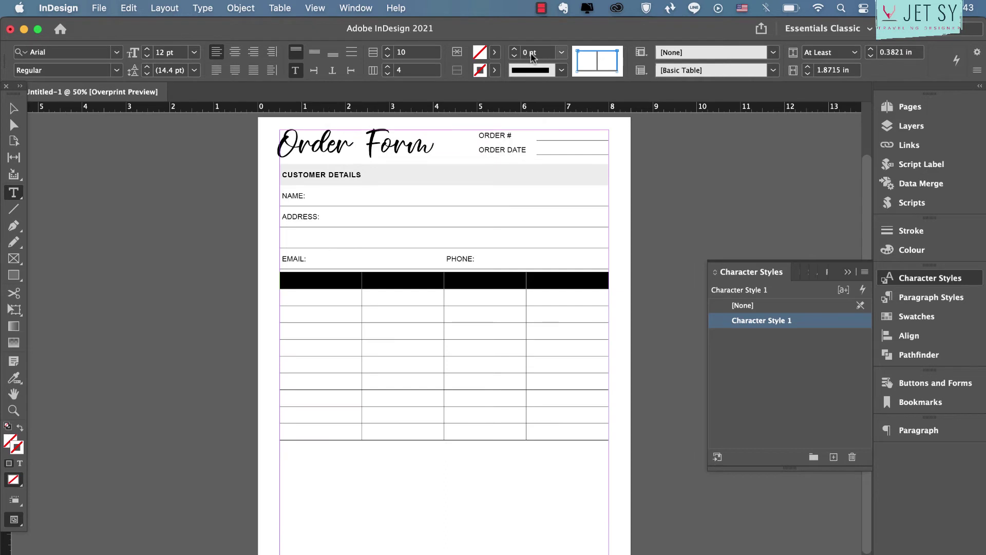
pyautogui.click(494, 52)
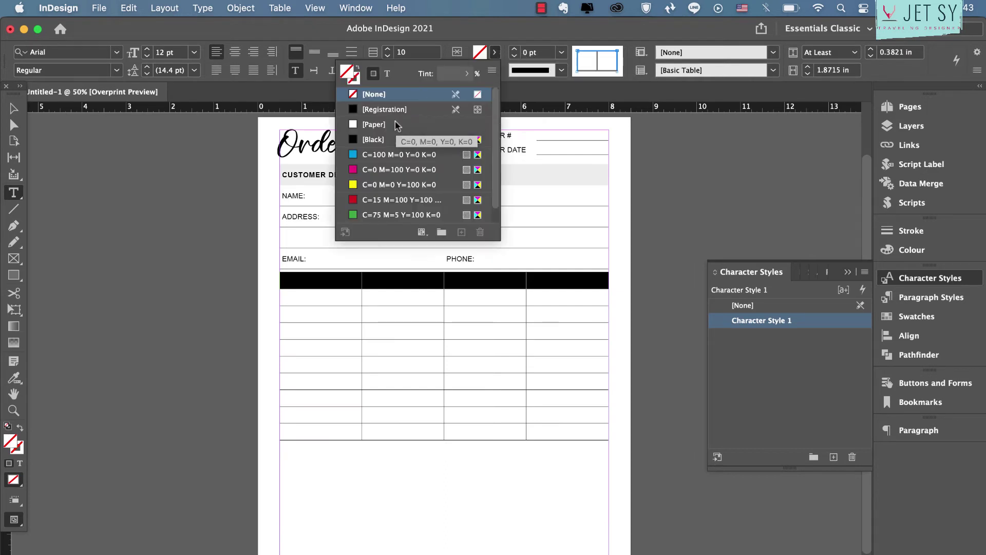
pyautogui.click(410, 134)
pyautogui.click(409, 134)
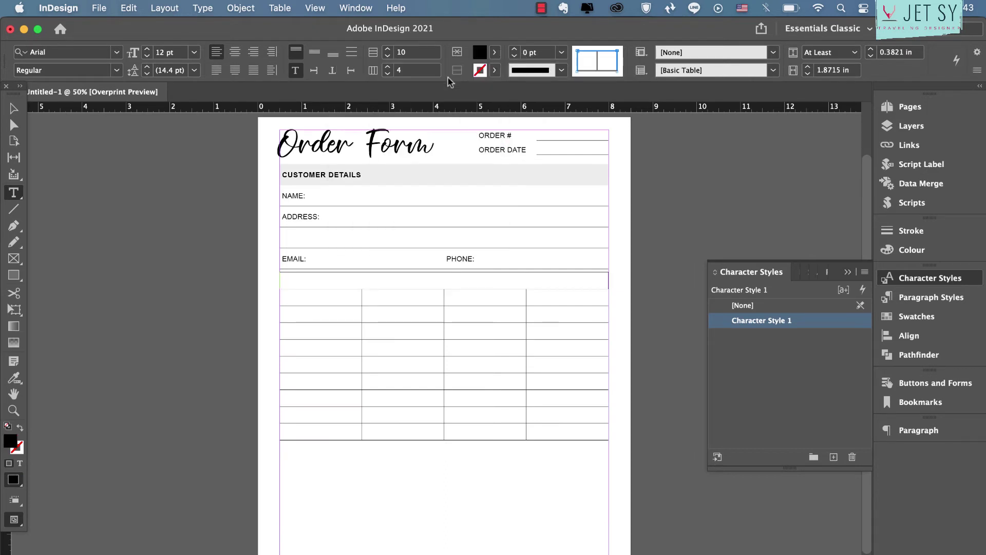
pyautogui.click(494, 52)
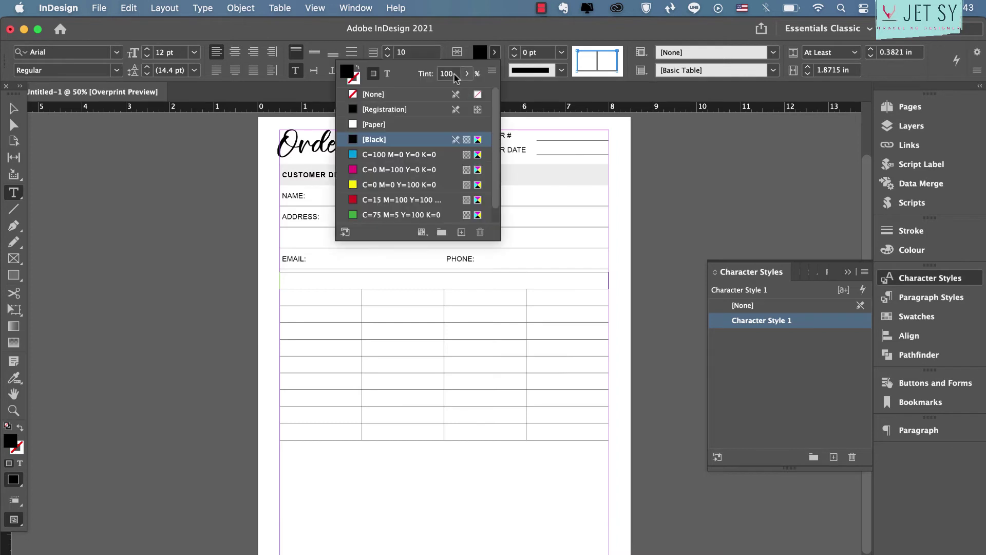
pyautogui.press('Return')
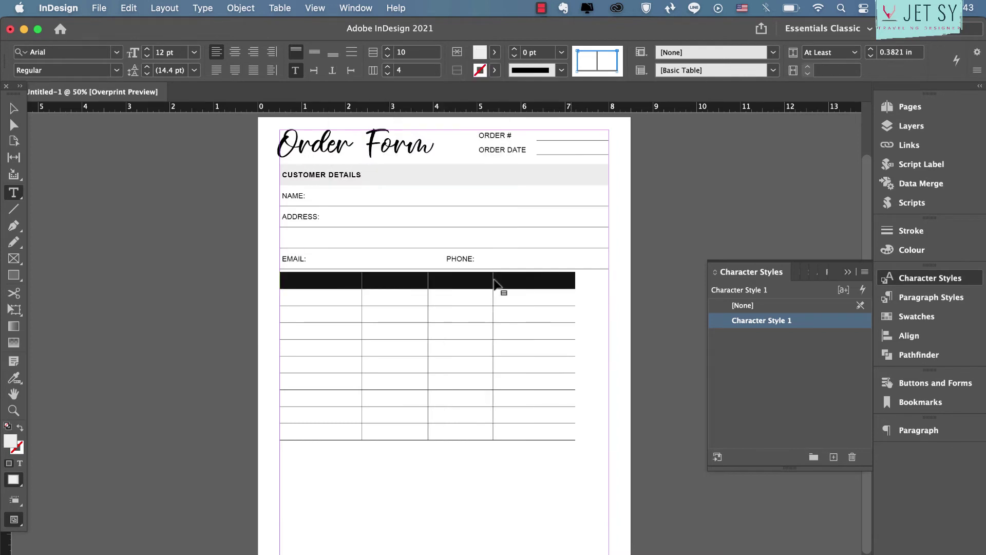
# Step: Resize the columns so the first is widest and the three narrower ones fill the remaining width between the margins
pyautogui.moveTo(575, 279); pyautogui.dragTo(551, 279)
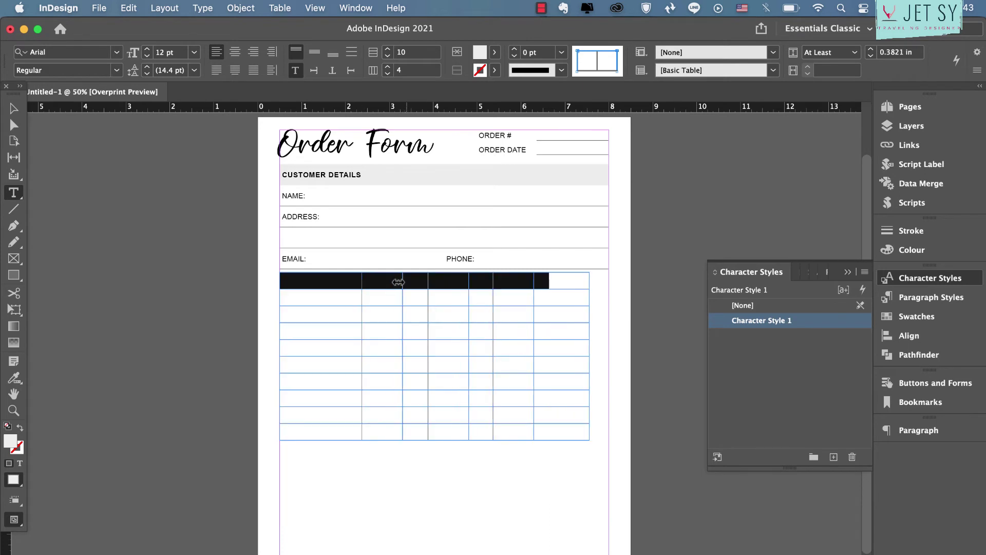
pyautogui.moveTo(398, 282); pyautogui.dragTo(421, 283)
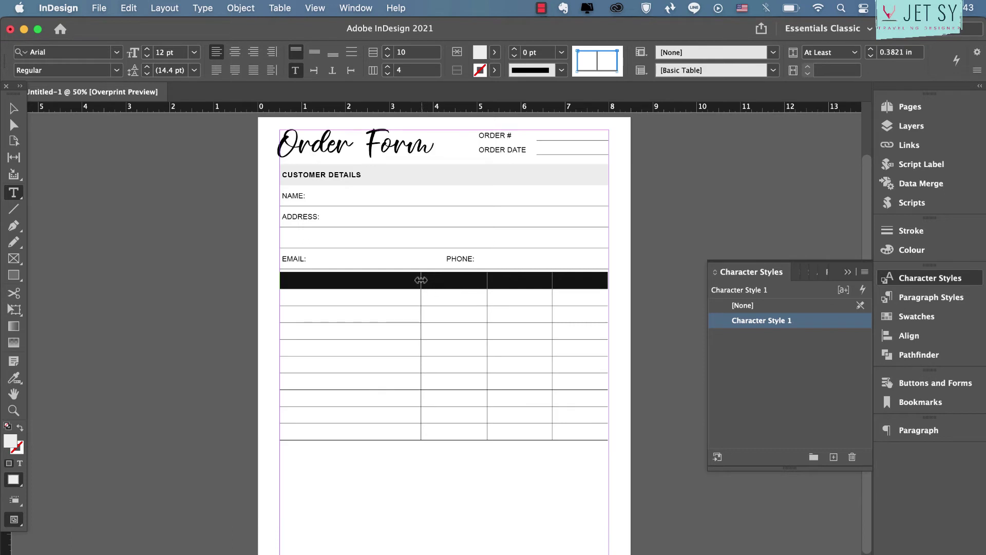
pyautogui.moveTo(421, 280); pyautogui.dragTo(423, 281)
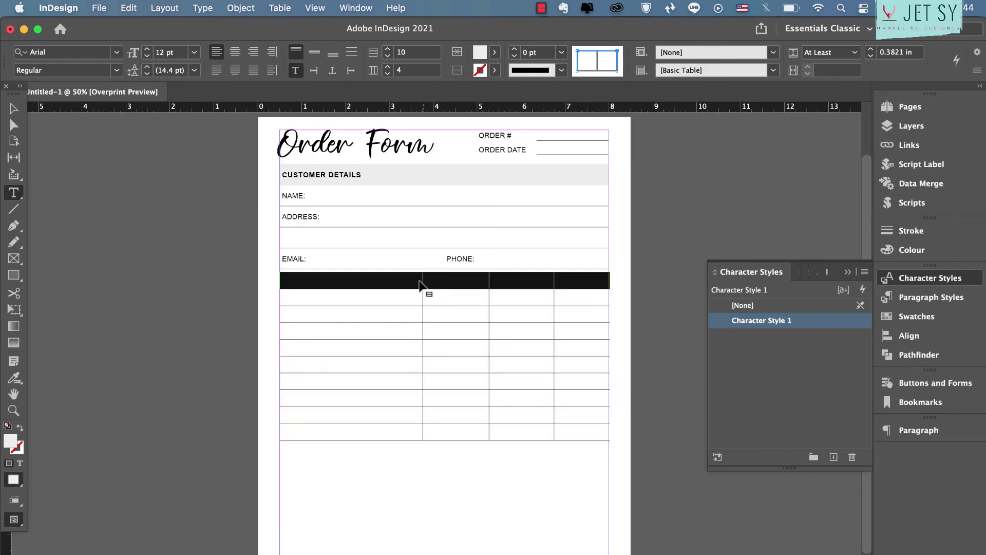
pyautogui.click(284, 287)
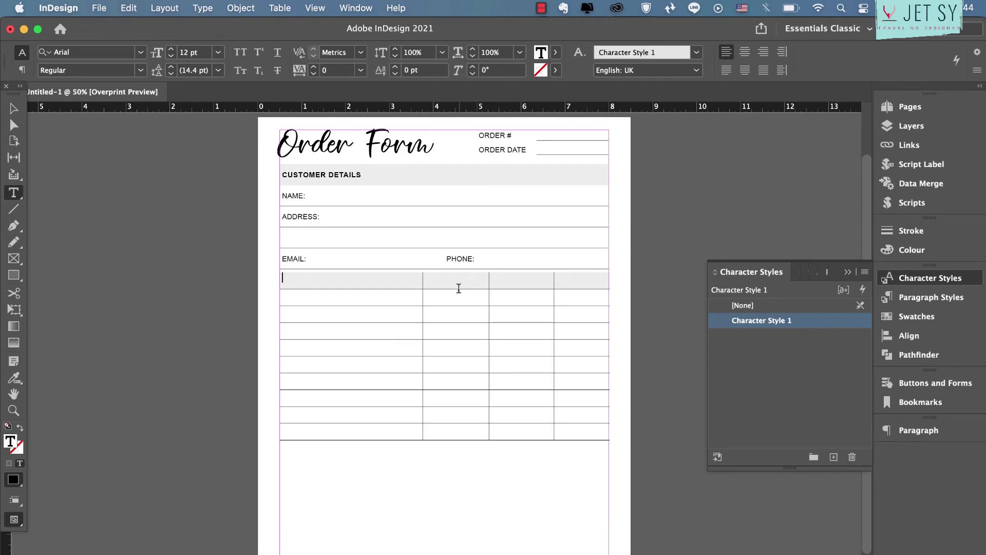
# Step: Centre the text of the shaded header row both horizontally and vertically
pyautogui.click(276, 280)
pyautogui.click(235, 52)
pyautogui.click(314, 52)
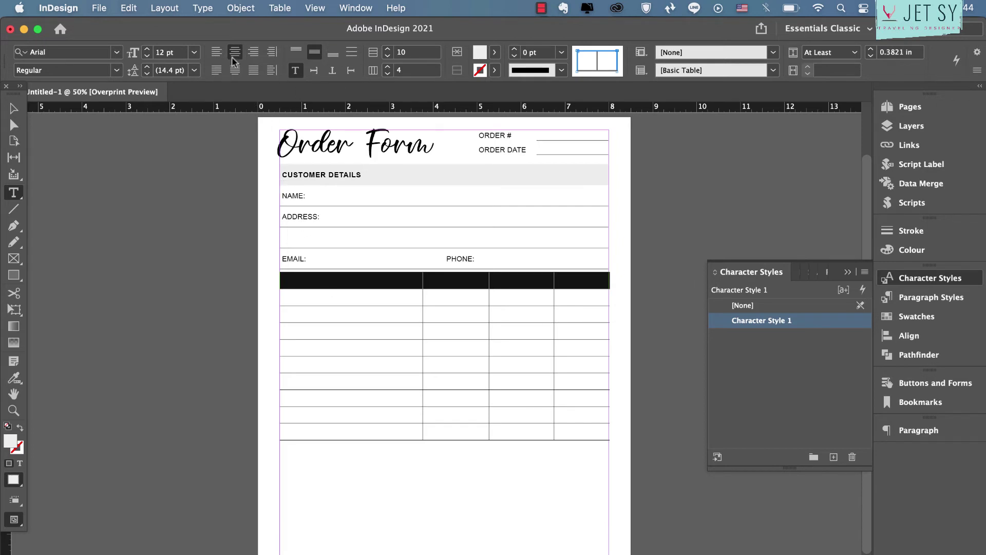
# Step: Label the four header cells ORDER DETAILS/DESCRIPTION, QTY, UNIT PRICE and TOTAL
pyautogui.click(299, 278)
pyautogui.write('ORD')
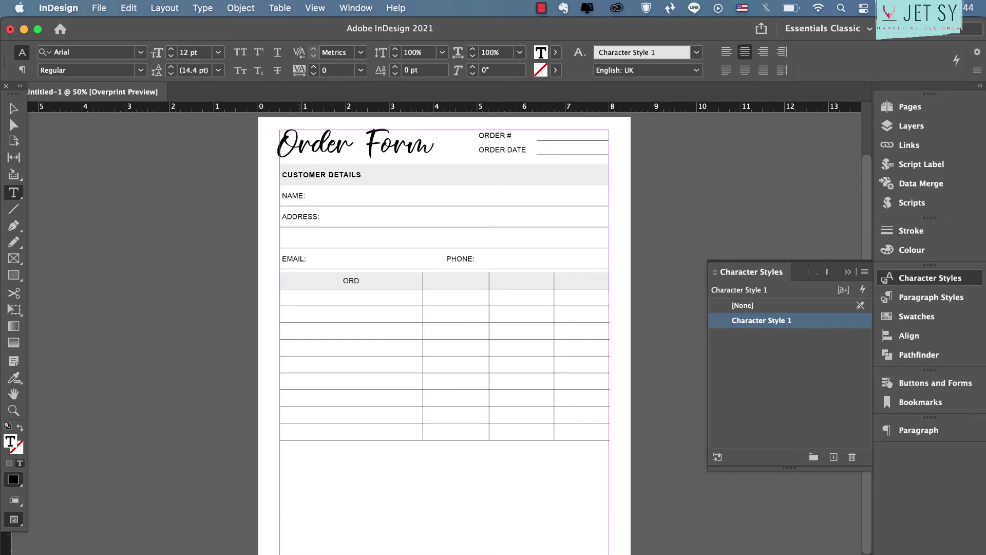
pyautogui.write('ER DETAILS /DESCRIPTION')
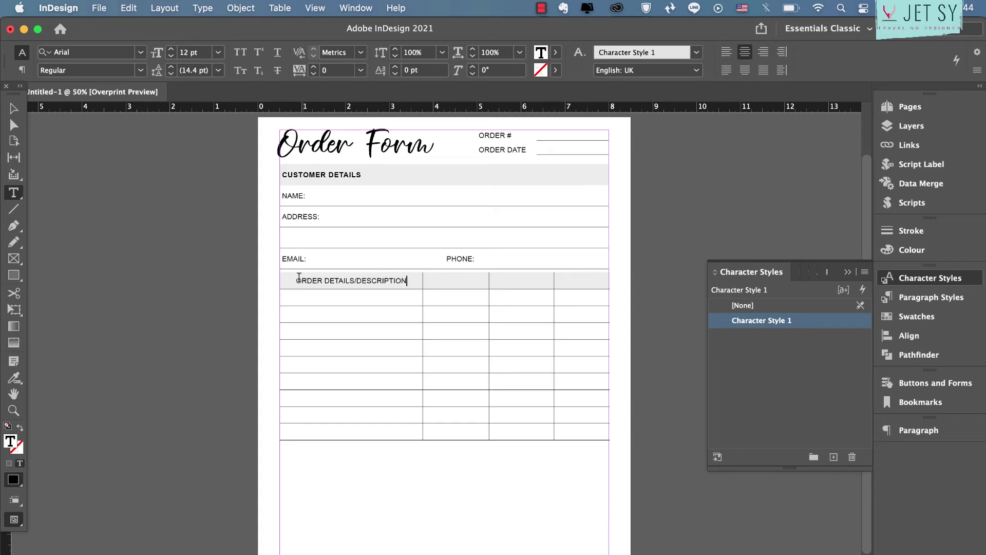
pyautogui.write('QUNTI PRICE')
pyautogui.press('Tab')
pyautogui.write('TOTAL')
# Step: Distribute the QTY, UNIT PRICE and TOTAL columns evenly
pyautogui.moveTo(590, 277); pyautogui.dragTo(481, 280)
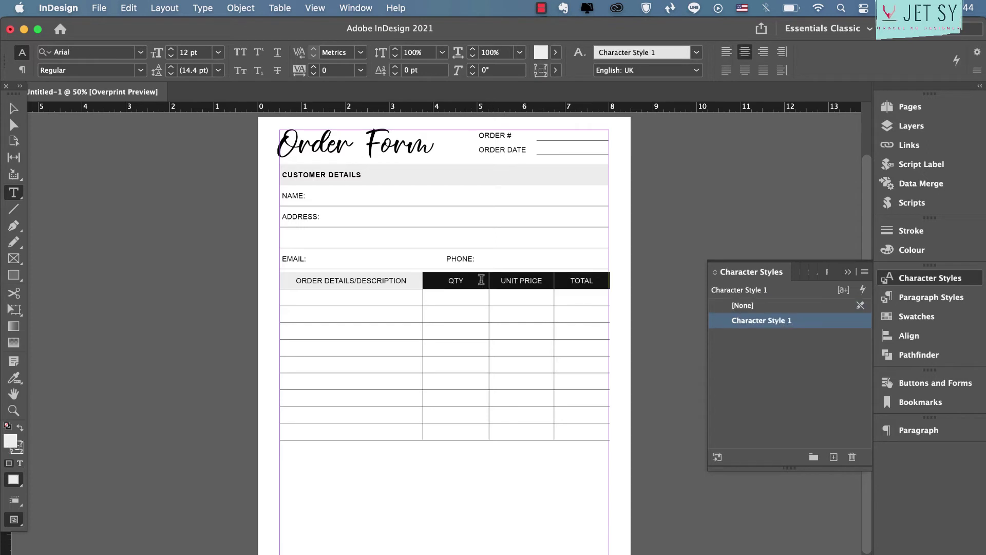
pyautogui.rightClick(481, 280)
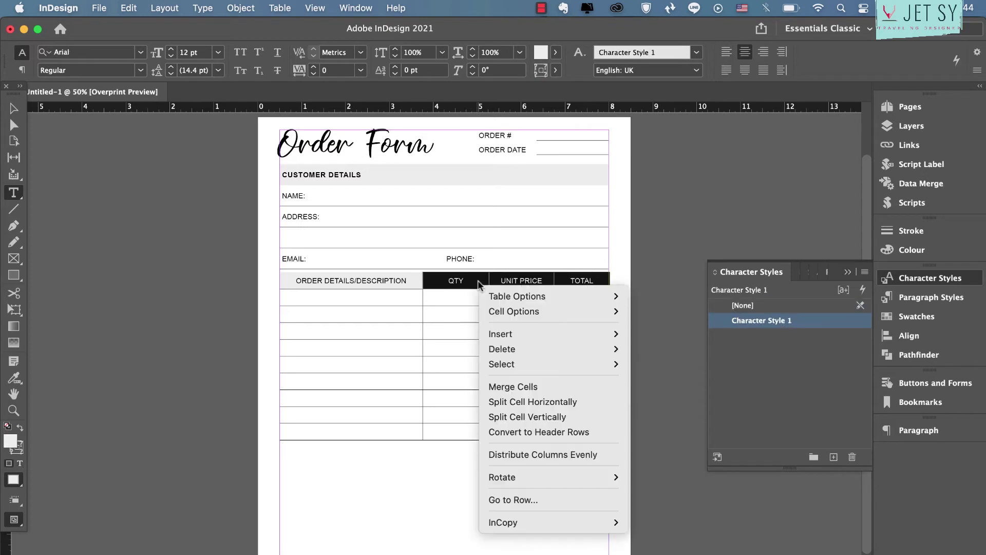
pyautogui.click(571, 455)
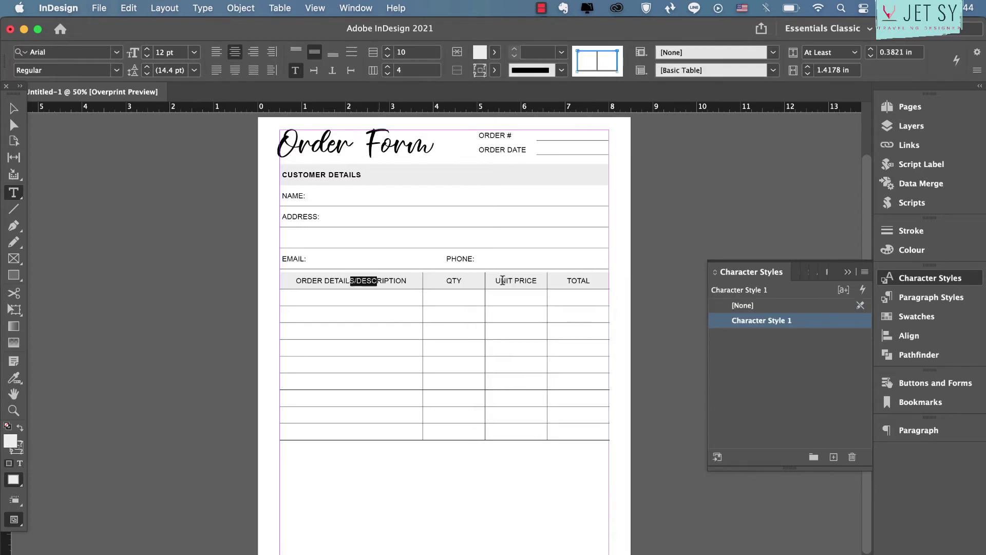
# Step: Set the stroke of the header row's bottom border to None
pyautogui.moveTo(502, 280); pyautogui.dragTo(581, 280)
pyautogui.click(587, 51)
pyautogui.click(578, 55)
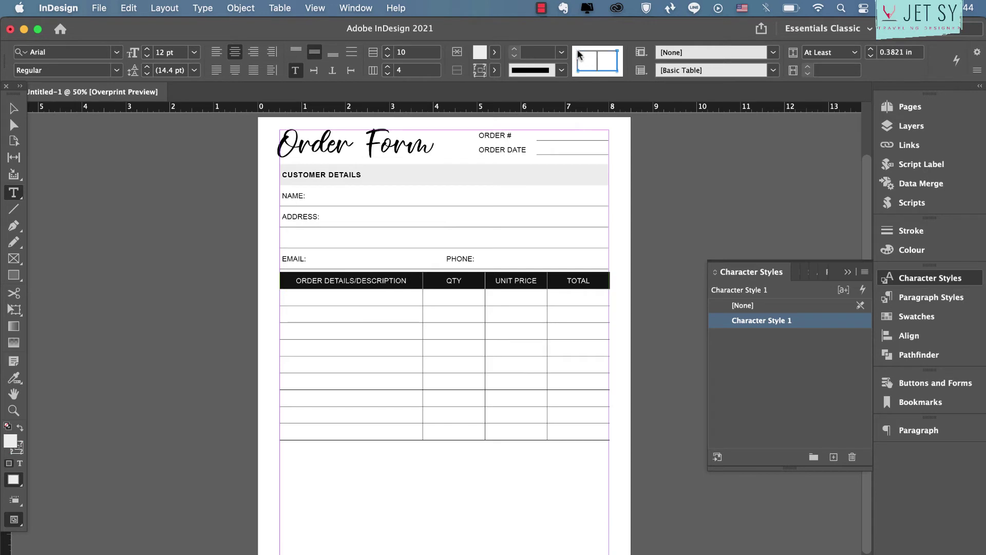
pyautogui.click(618, 61)
pyautogui.click(494, 71)
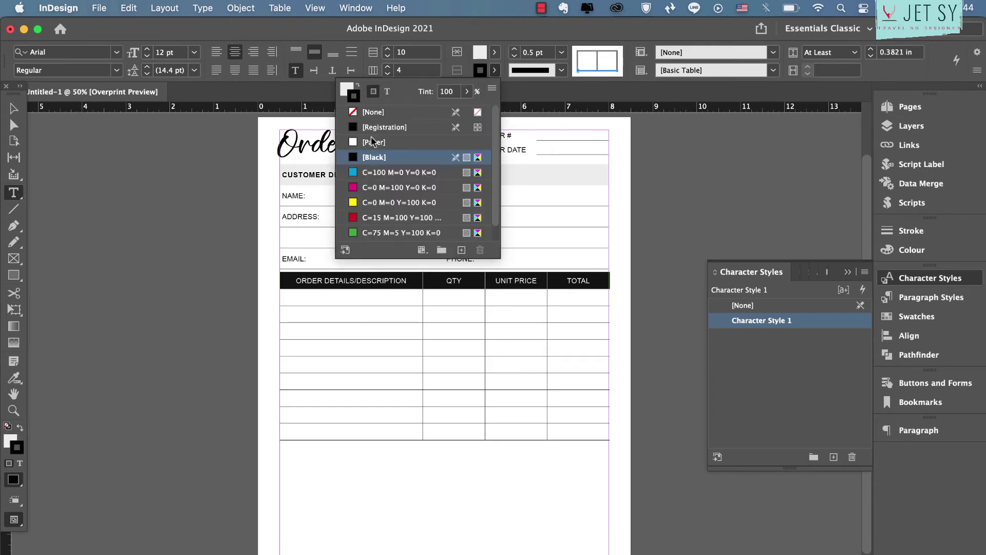
pyautogui.click(374, 112)
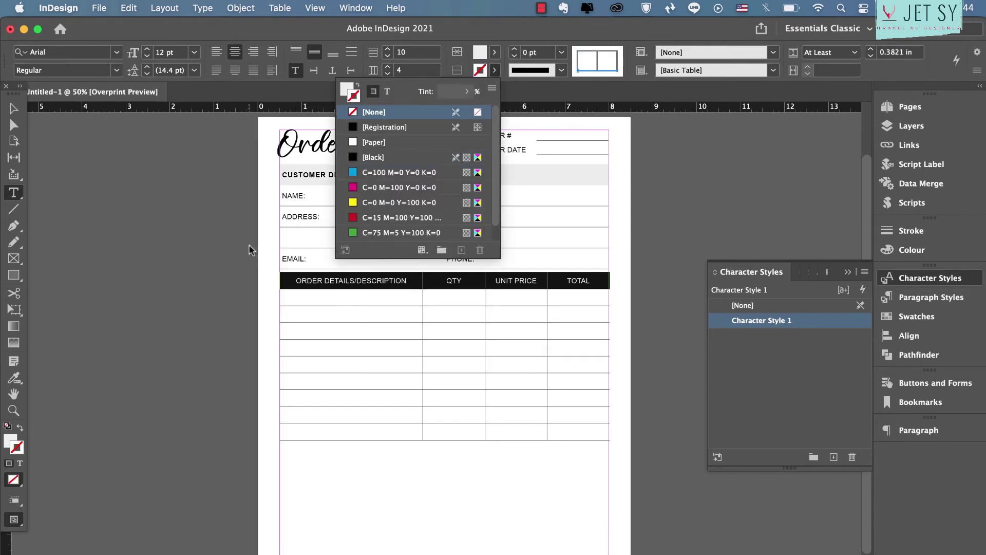
# Step: Set the text of the order table's header row to Bold
pyautogui.click(117, 70)
pyautogui.click(46, 114)
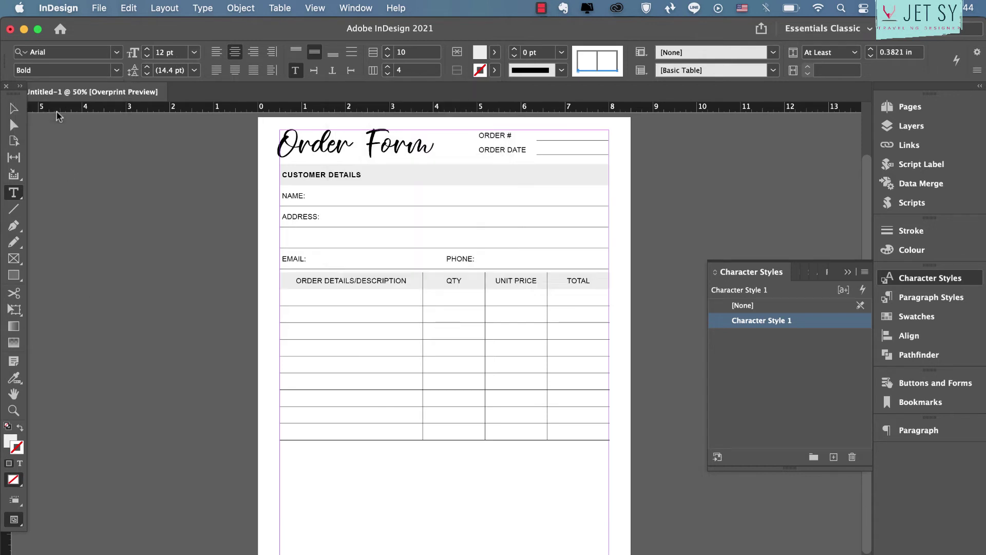
pyautogui.click(497, 316)
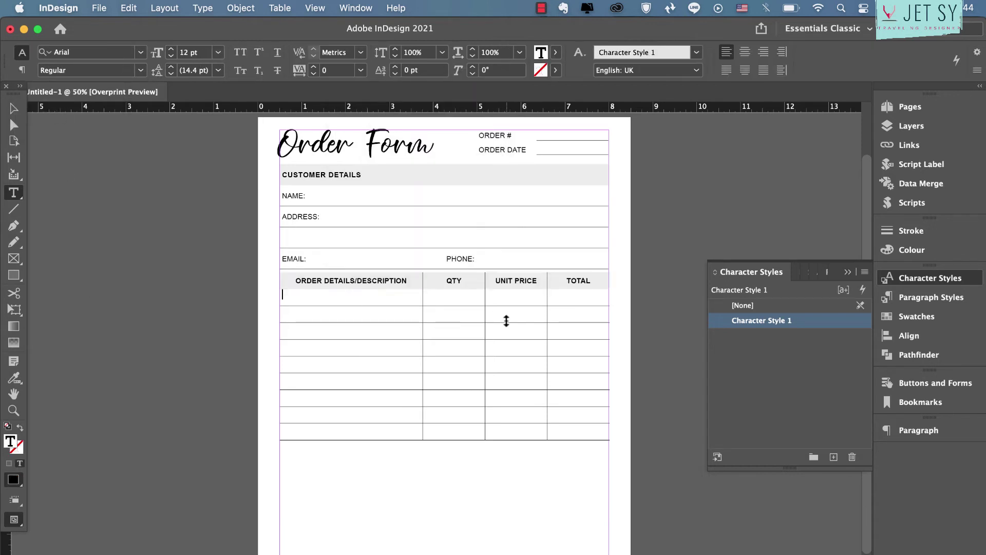
# Step: Create a one-row, one-column table about 7.5 in wide and 1.44 in high, spanning the margins below the order table
pyautogui.press('Escape')
pyautogui.scroll(-1, 280, 282)
pyautogui.click(280, 8)
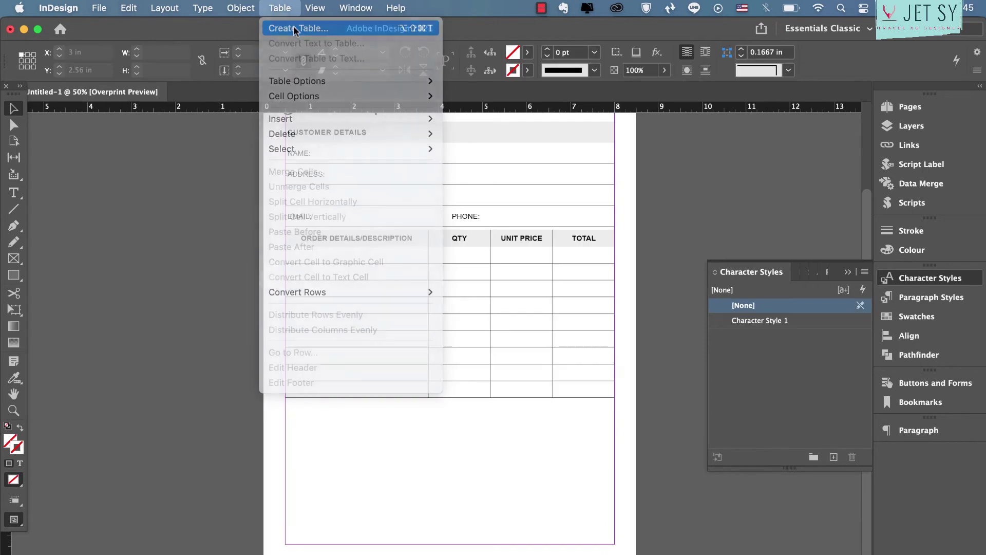
pyautogui.click(294, 29)
pyautogui.click(576, 267)
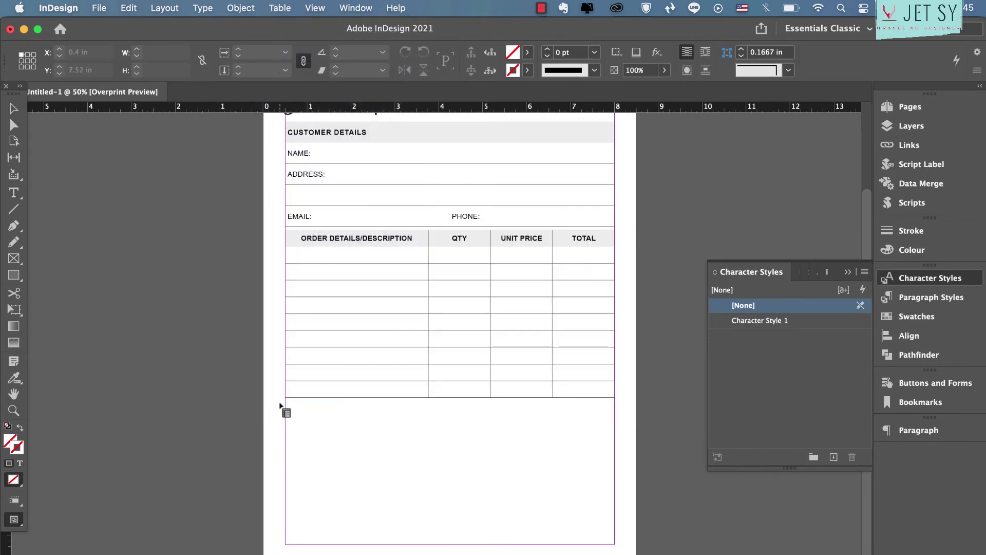
pyautogui.moveTo(286, 402); pyautogui.dragTo(614, 462)
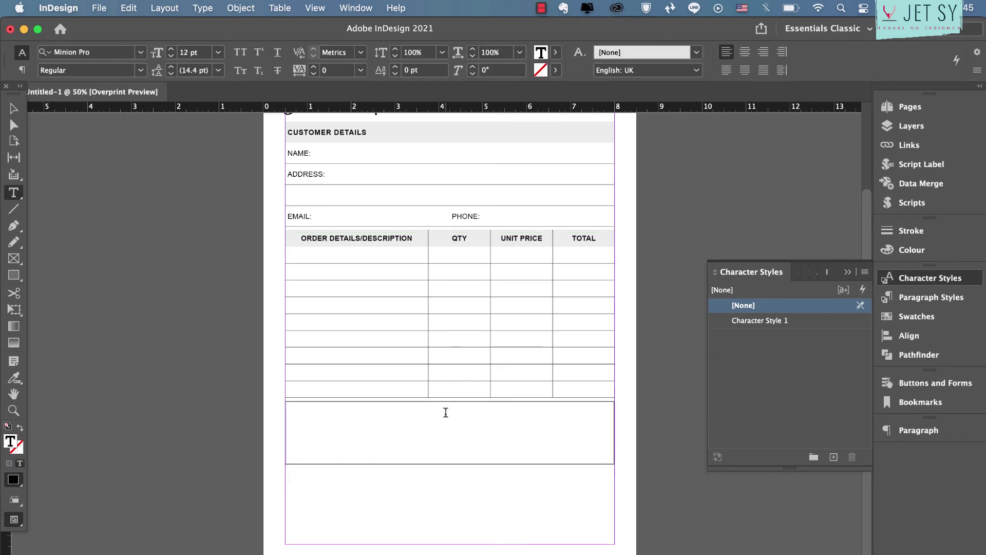
# Step: Enter the heading NOTES in the new table's cell using Character Style 1
pyautogui.click(803, 322)
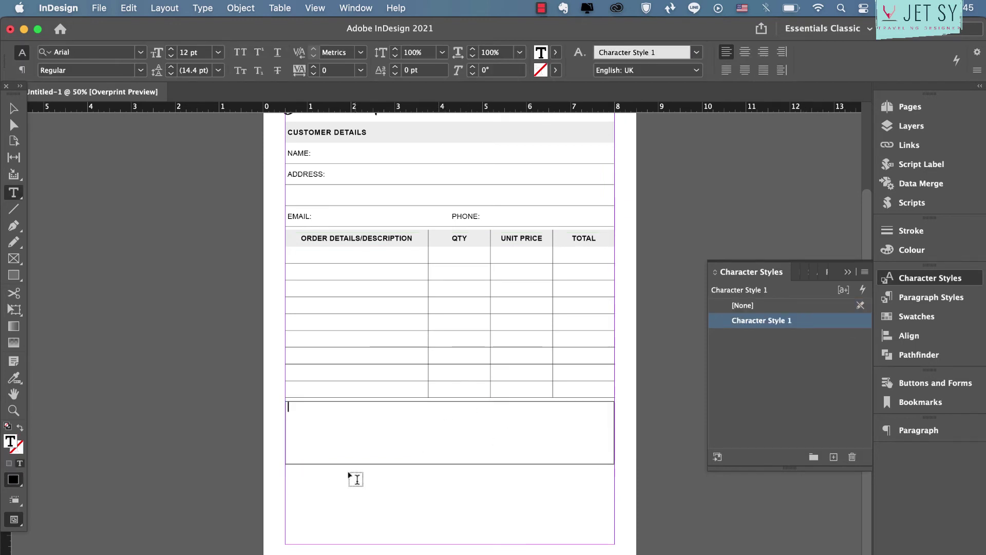
pyautogui.write('NOTES')
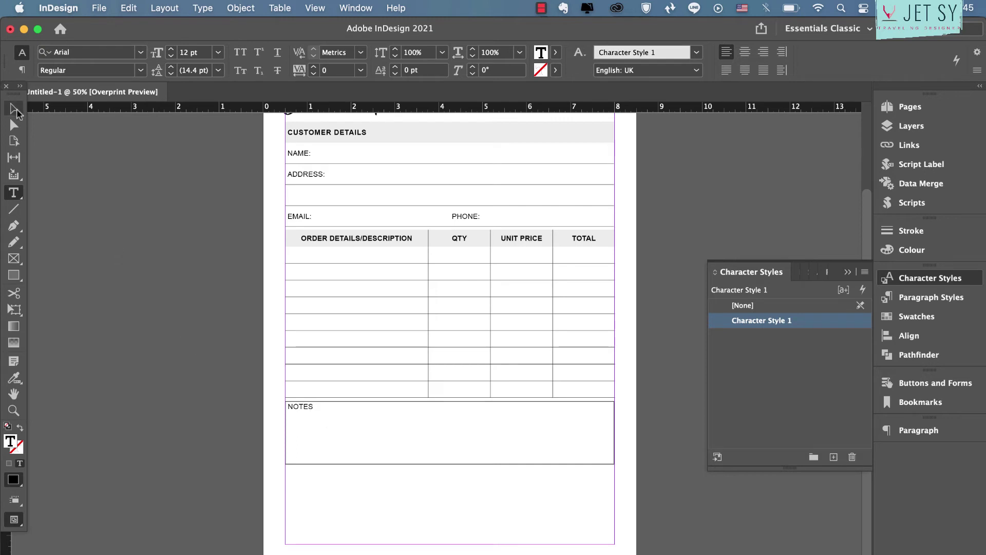
pyautogui.press('Escape')
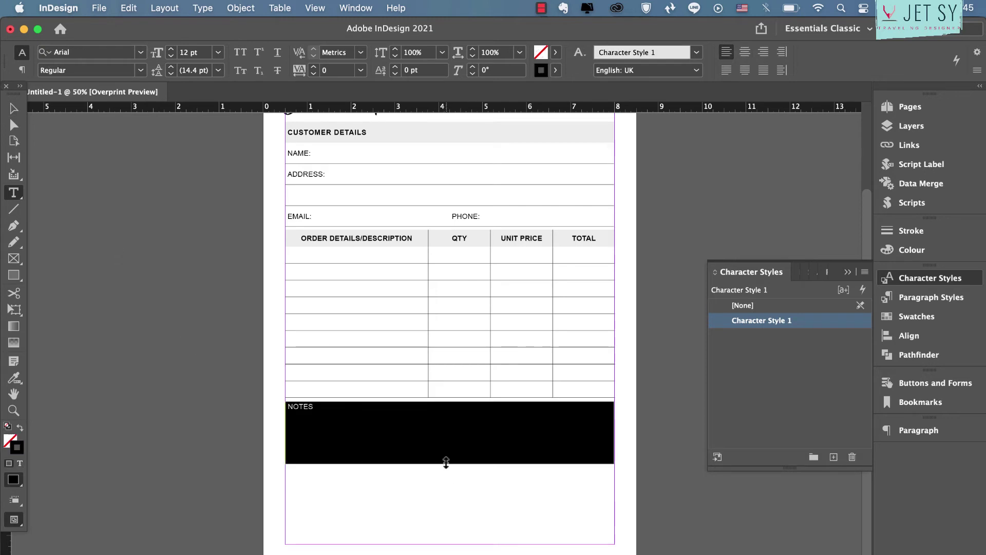
# Step: Fill the NOTES cell with a light grey tint of Black
pyautogui.click(280, 8)
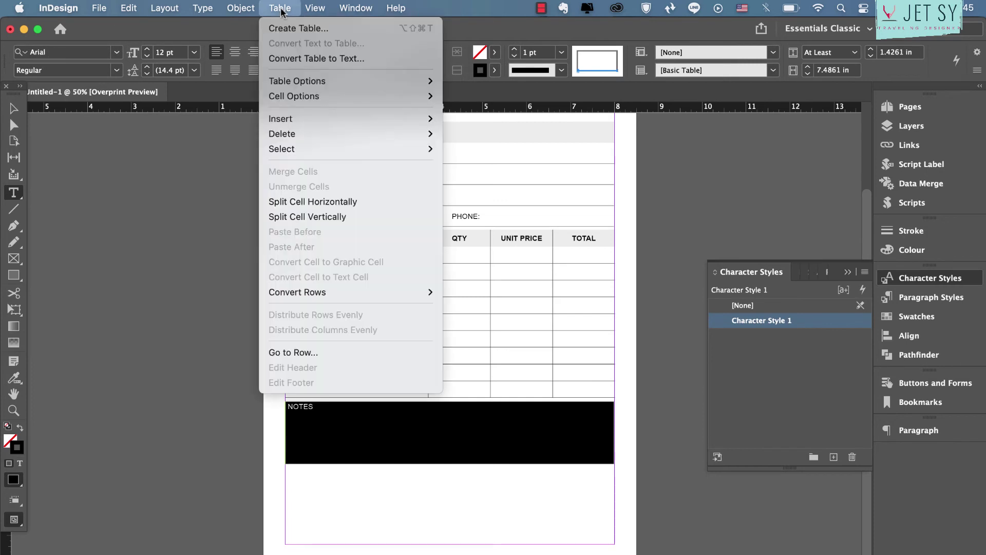
pyautogui.click(282, 9)
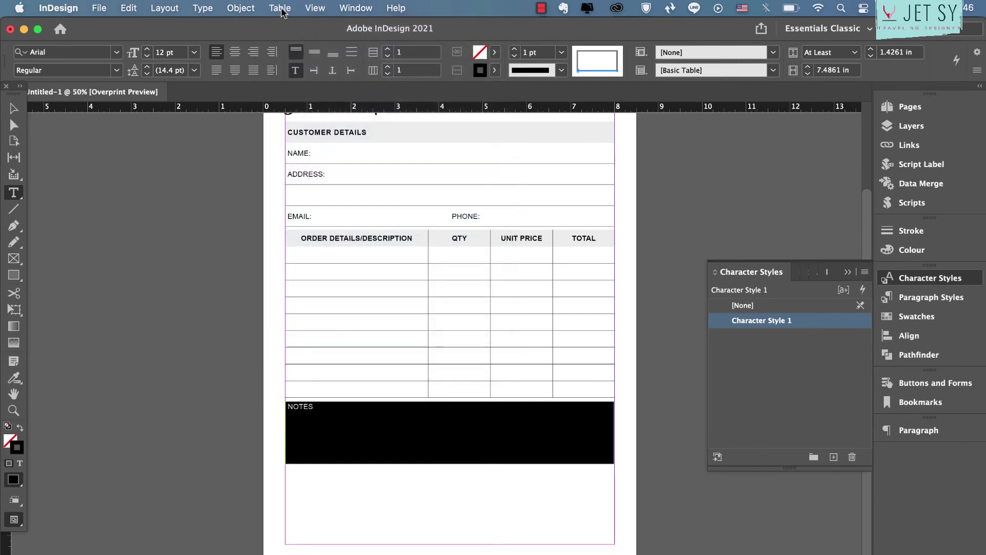
pyautogui.click(495, 53)
pyautogui.click(390, 140)
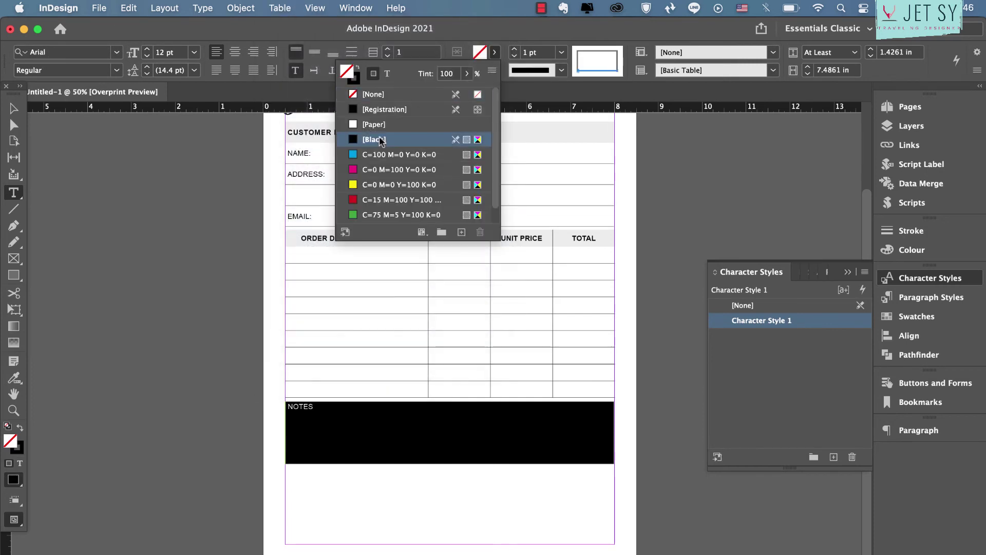
pyautogui.click(453, 76)
pyautogui.press('BackSpace')
pyautogui.press('Return')
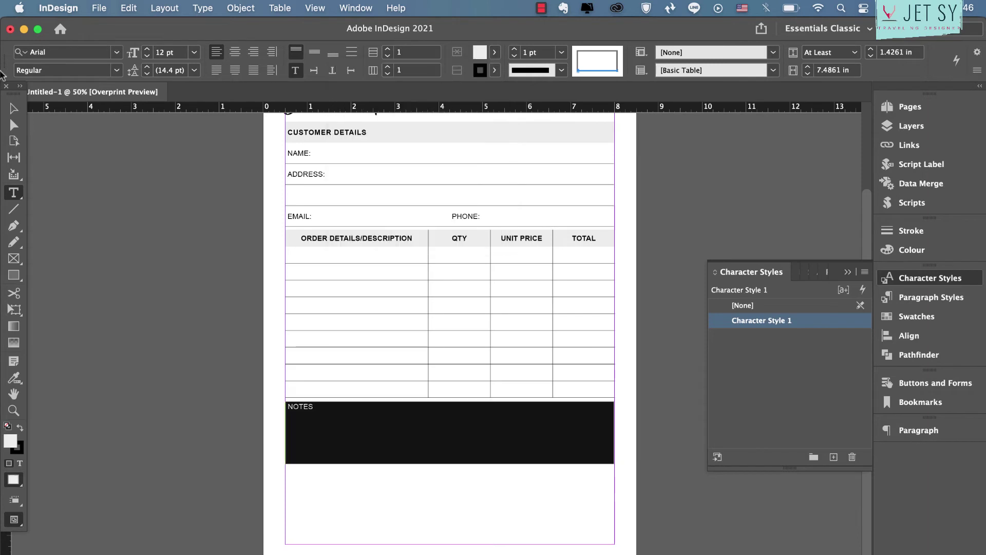
pyautogui.click(14, 108)
pyautogui.click(525, 483)
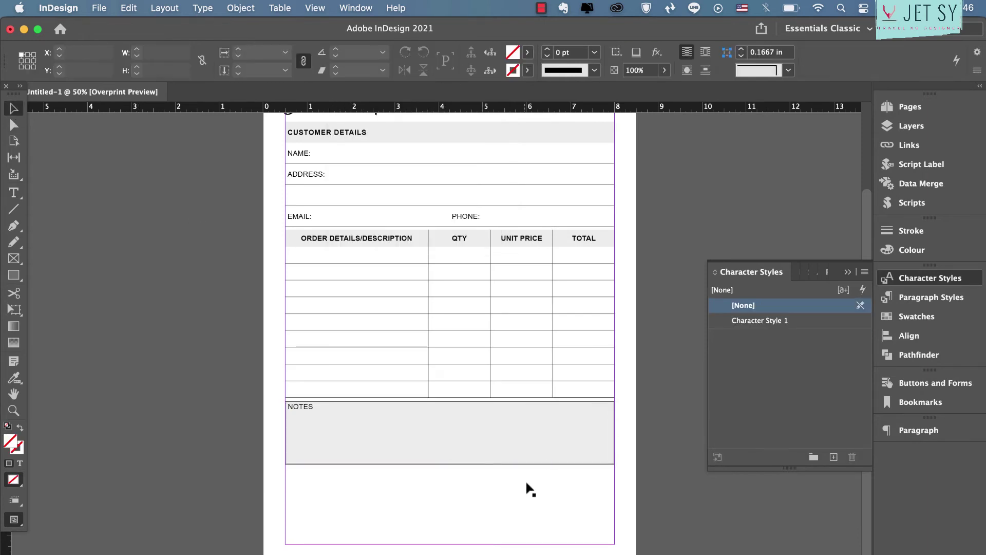
# Step: Set the stroke of all four NOTES cell borders to 0.5 pt
pyautogui.doubleClick(562, 446)
pyautogui.moveTo(563, 445); pyautogui.dragTo(562, 463)
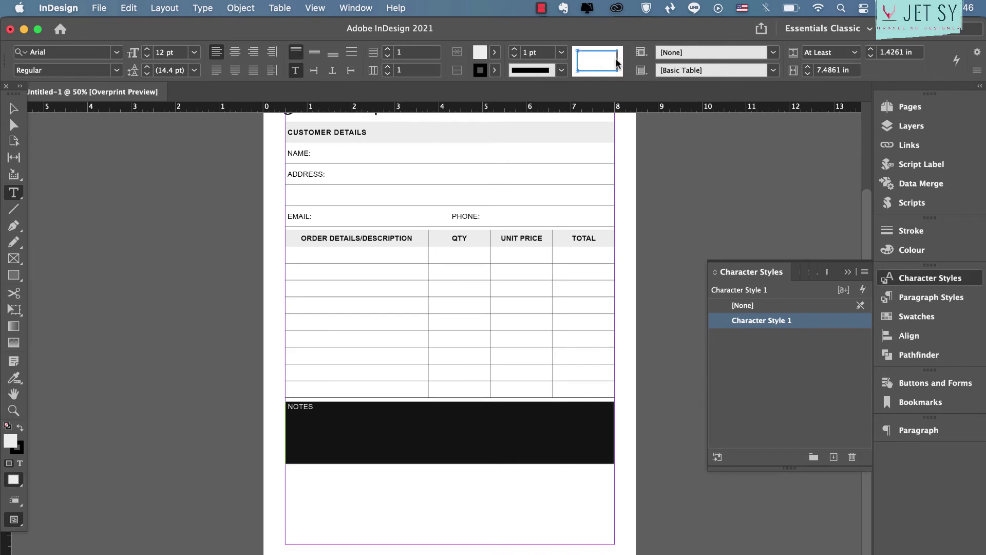
pyautogui.click(562, 52)
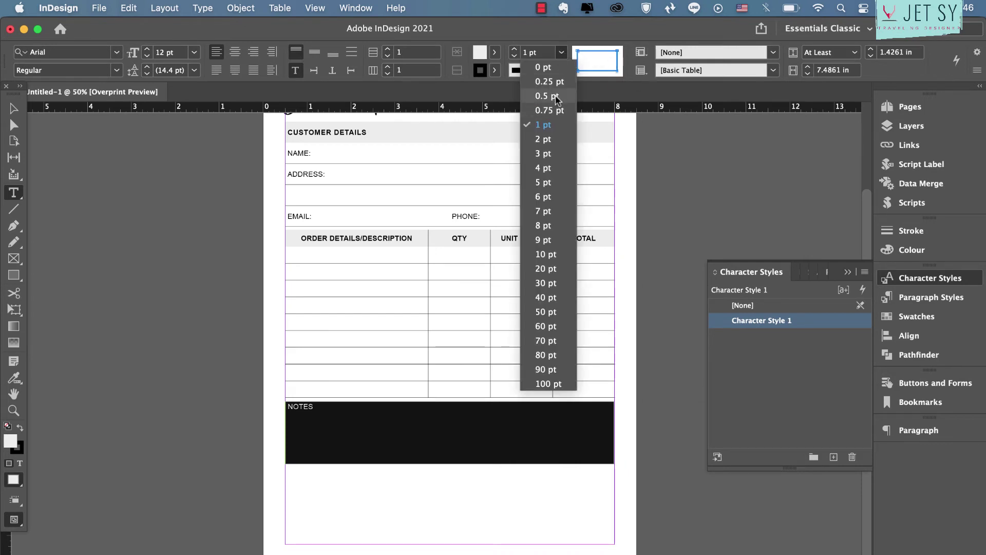
pyautogui.click(554, 96)
pyautogui.click(16, 108)
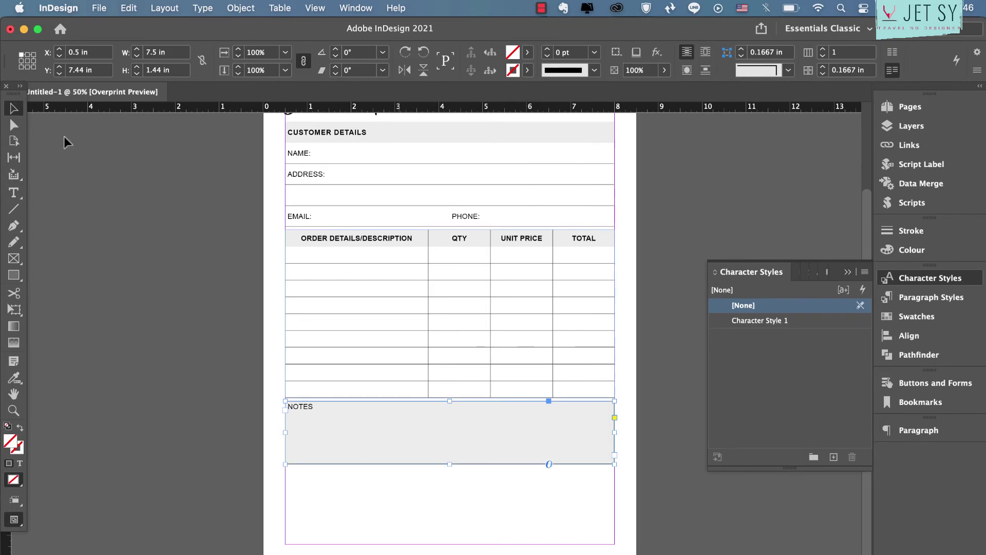
# Step: Set the NOTES heading to Bold
pyautogui.scroll(-1, 375, 488)
pyautogui.doubleClick(312, 383)
pyautogui.doubleClick(311, 385)
pyautogui.click(760, 321)
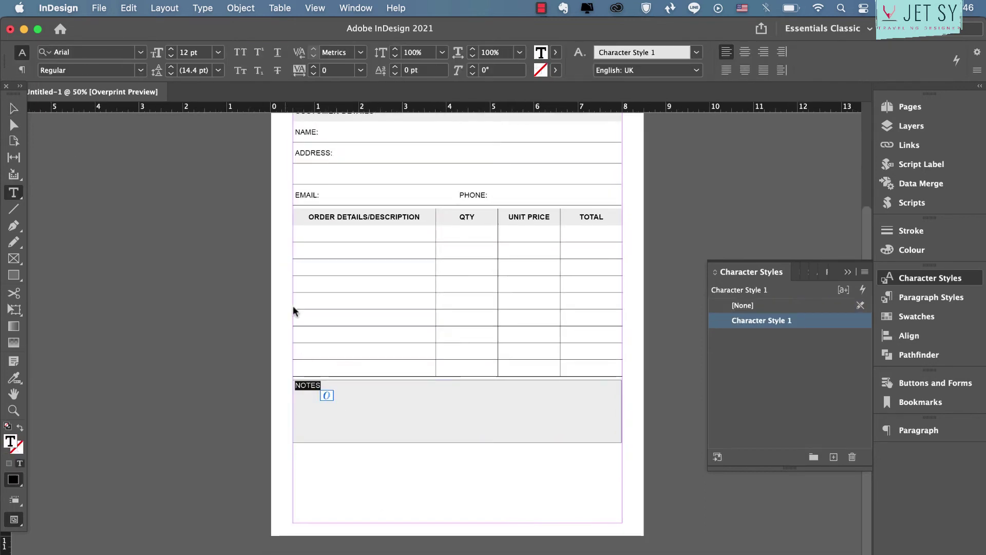
pyautogui.click(14, 108)
pyautogui.click(337, 464)
# Step: Create a table with five body rows and one column, about 3.37 in wide, directly below the NOTES box at the left margin
pyautogui.click(291, 5)
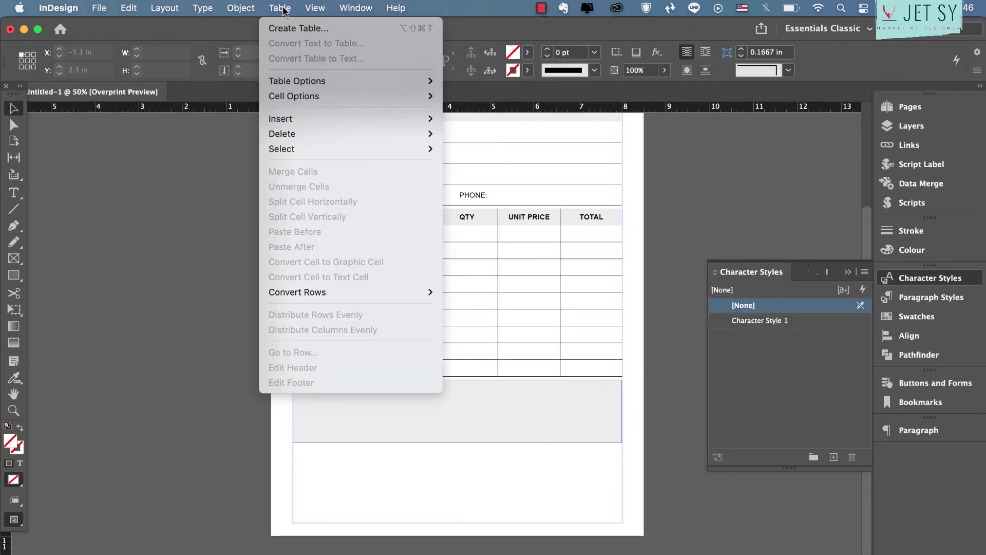
pyautogui.click(329, 26)
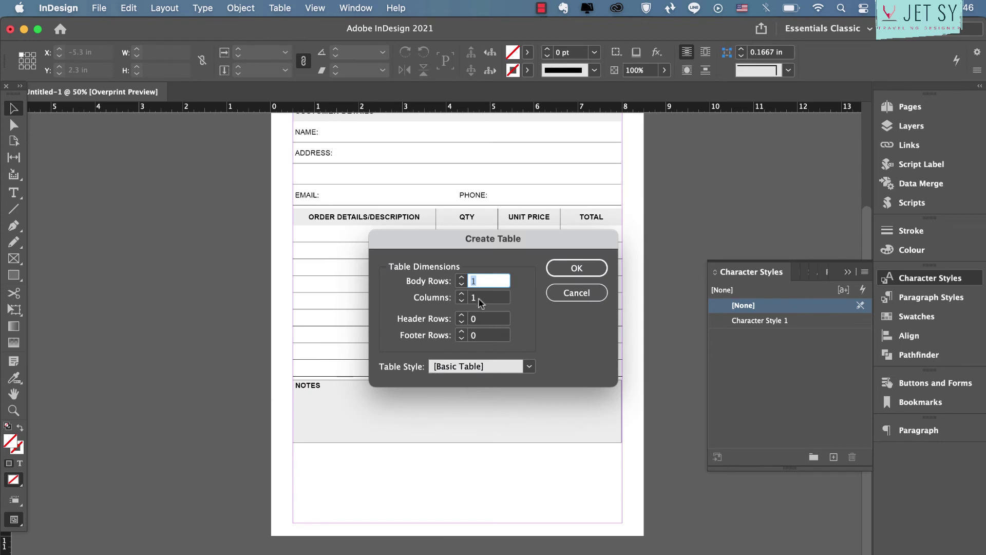
pyautogui.write('5')
pyautogui.click(565, 272)
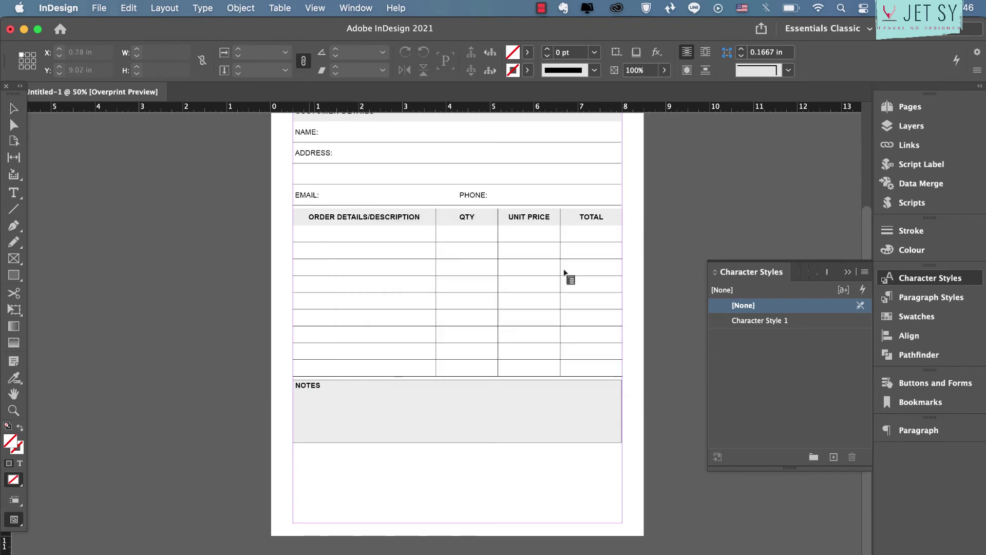
pyautogui.moveTo(293, 442); pyautogui.dragTo(441, 525)
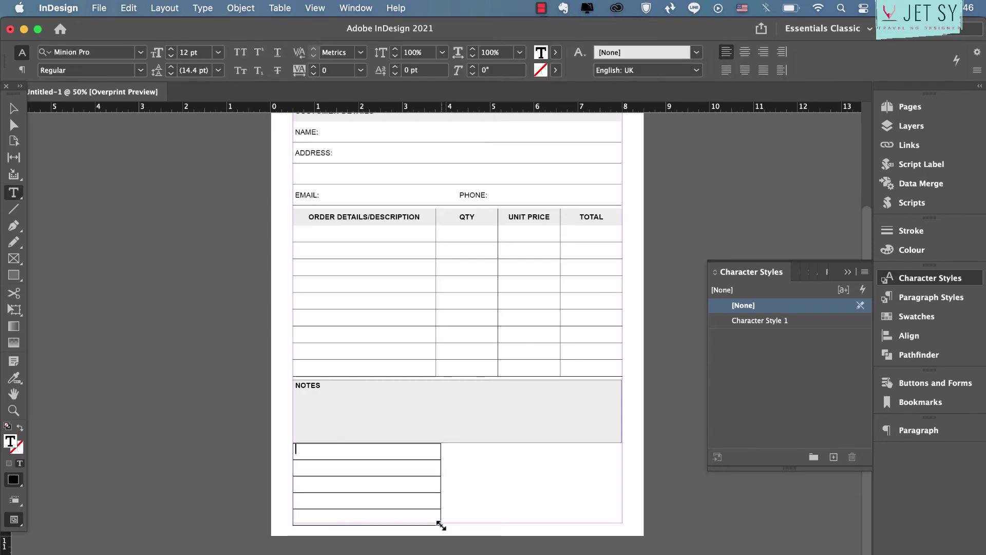
# Step: Format all cells of the five-row table with Character Style 1 at 10 pt, bottom alignment and 0.5 pt strokes
pyautogui.click(339, 440)
pyautogui.click(822, 320)
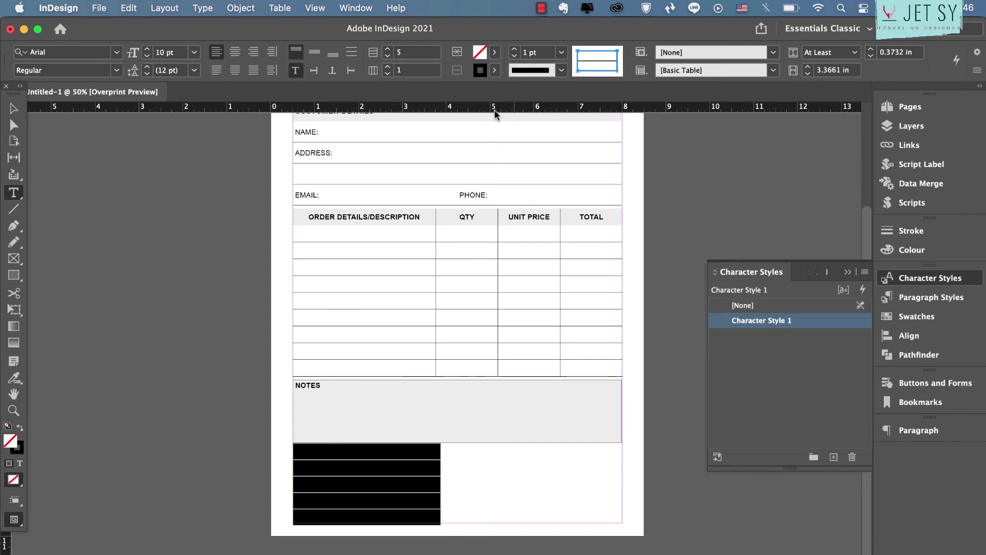
pyautogui.click(333, 52)
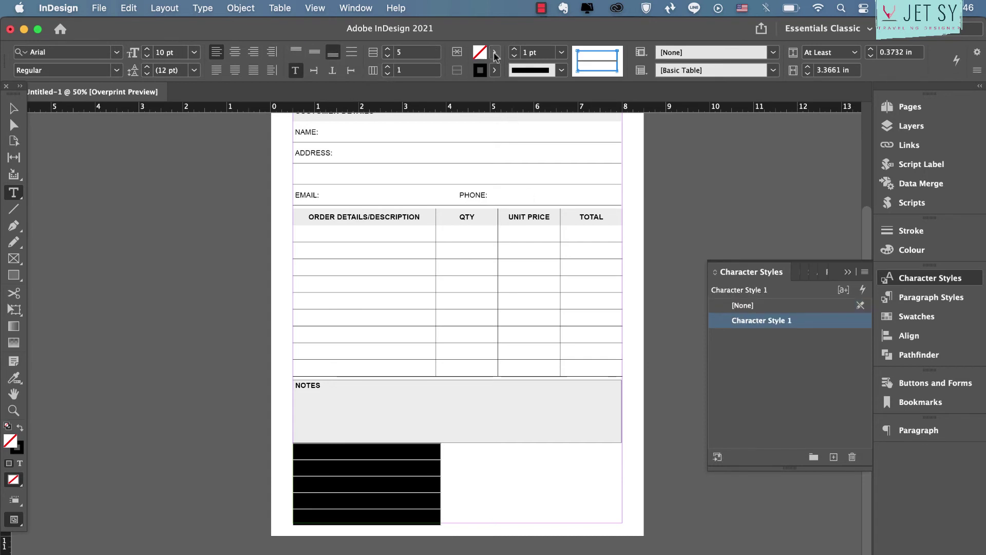
pyautogui.click(562, 53)
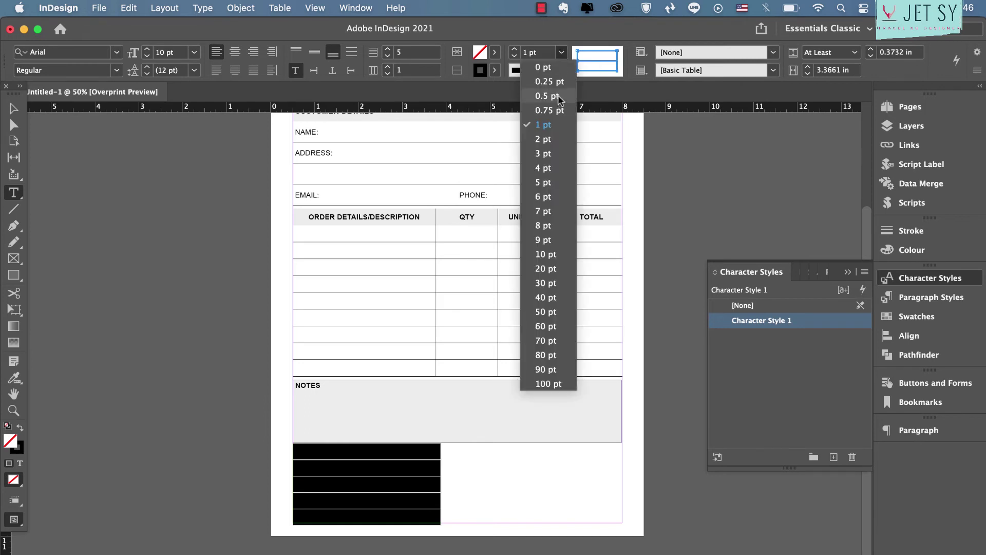
pyautogui.click(558, 95)
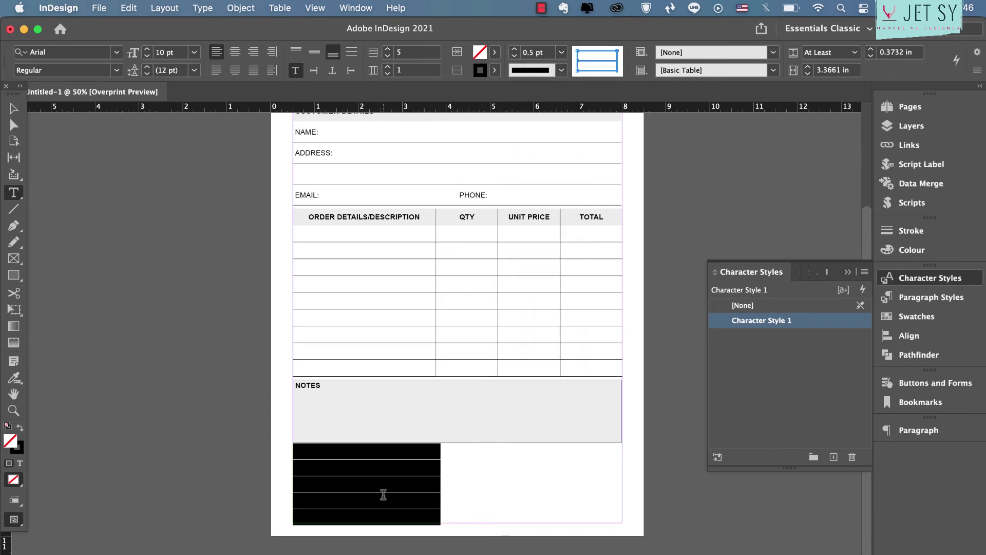
# Step: Label the five rows SHIPPING DETAILS, SHIPPING METHOD:, DATE SHIPPED:, TRACKING #: and DATE:
pyautogui.click(353, 449)
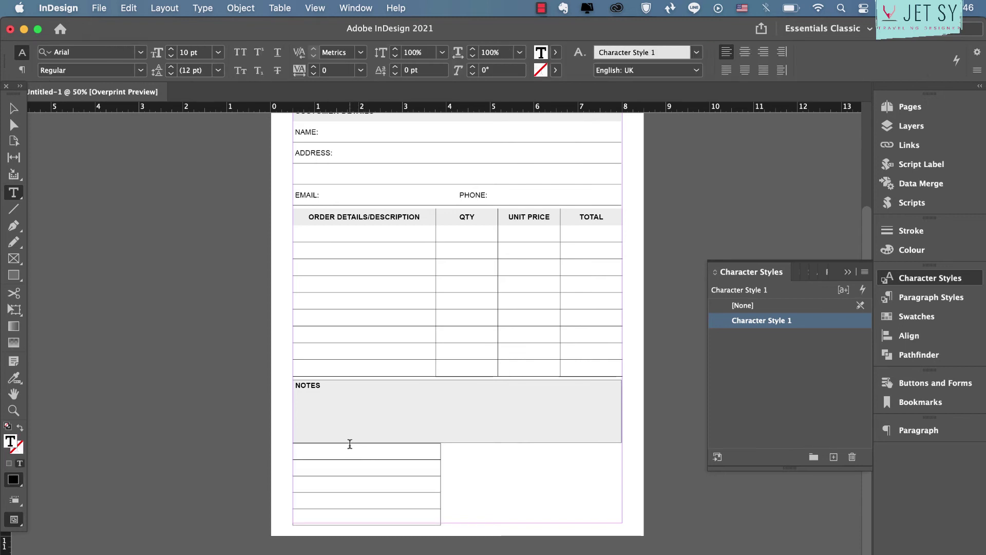
pyautogui.write('SHIPPING DET')
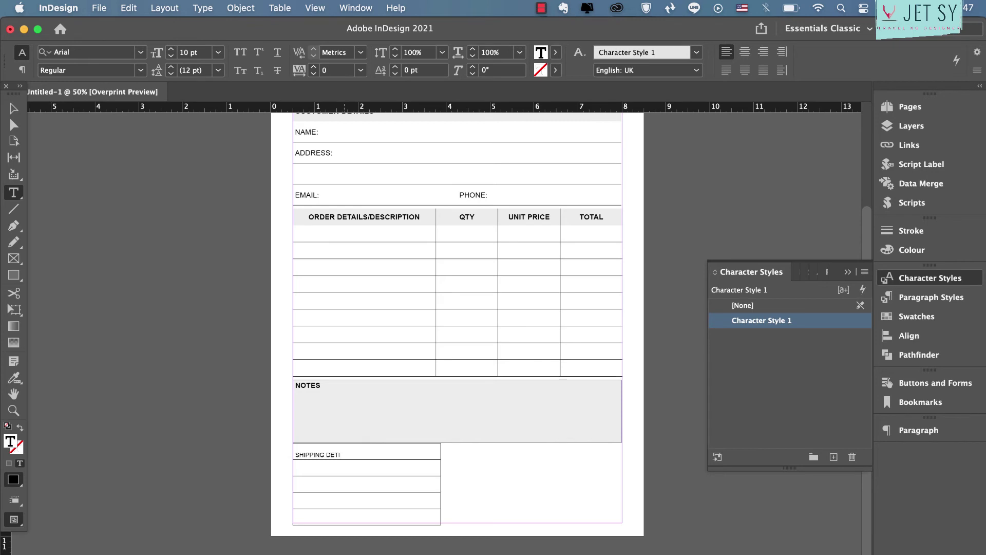
pyautogui.write('AILS')
pyautogui.click(328, 467)
pyautogui.write('SHIPP')
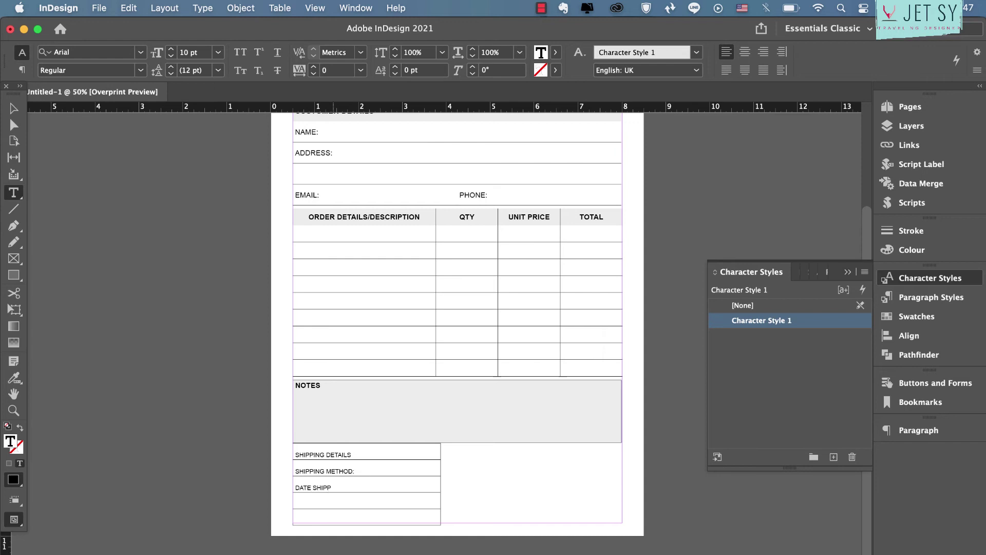
pyautogui.write('ED:')
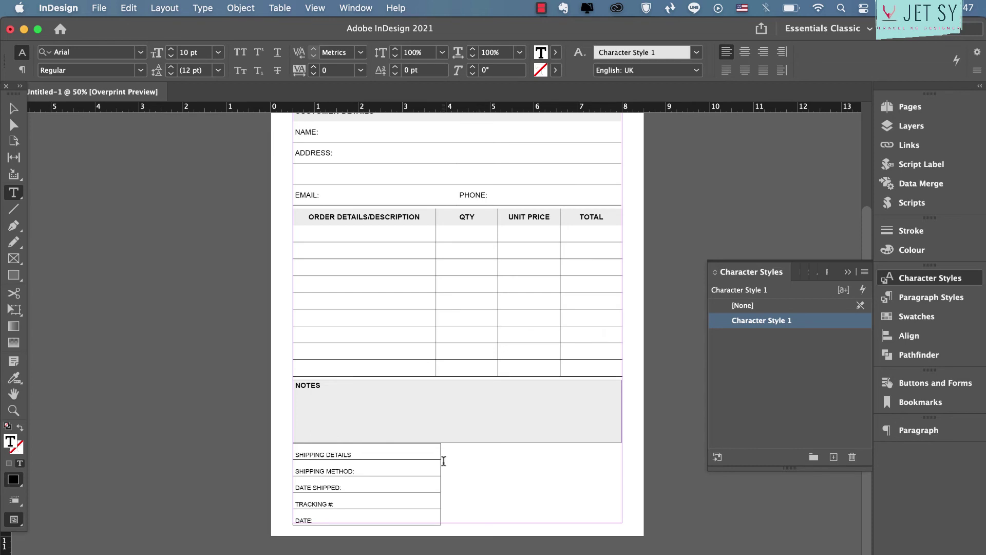
# Step: Widen the shipping table to about 4.47 in and set the stroke of its left and right outer borders to None
pyautogui.moveTo(441, 463); pyautogui.dragTo(491, 465)
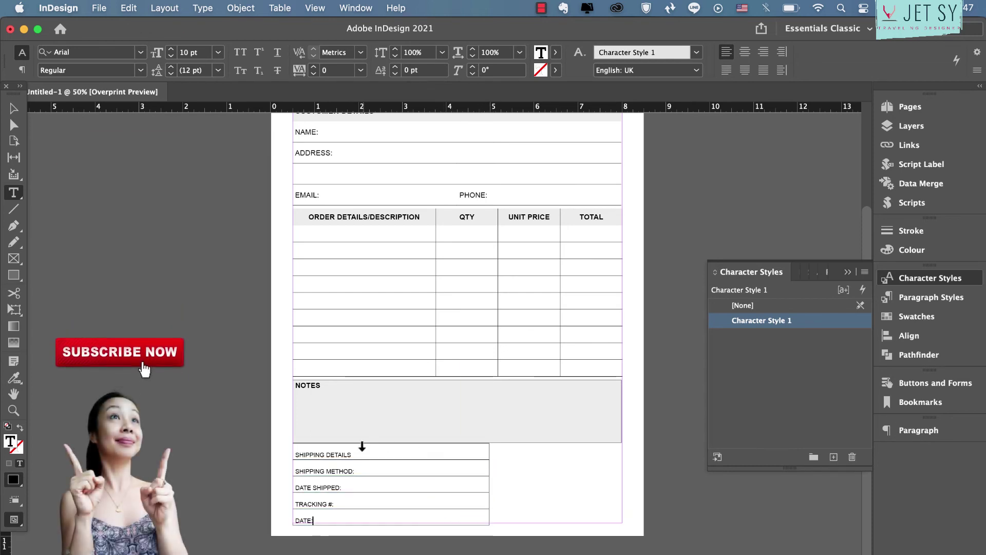
pyautogui.click(364, 440)
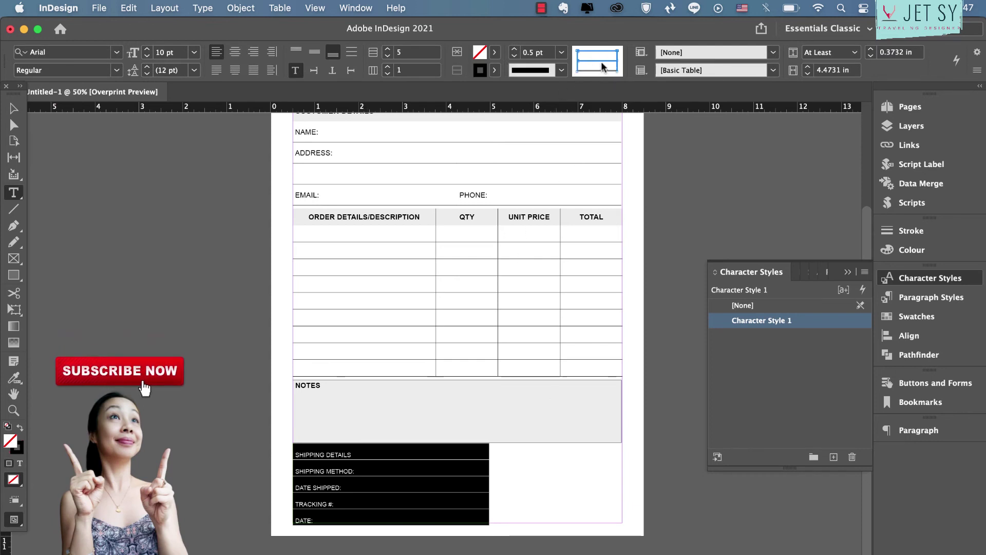
pyautogui.click(495, 70)
pyautogui.click(368, 113)
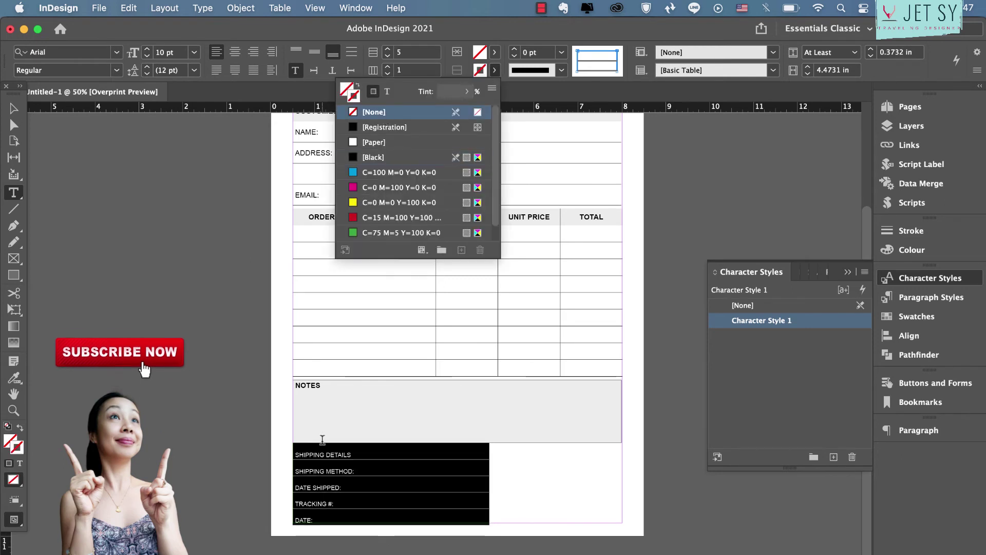
# Step: Set the stroke of the SHIPPING DETAILS row's bottom border to None
pyautogui.click(286, 451)
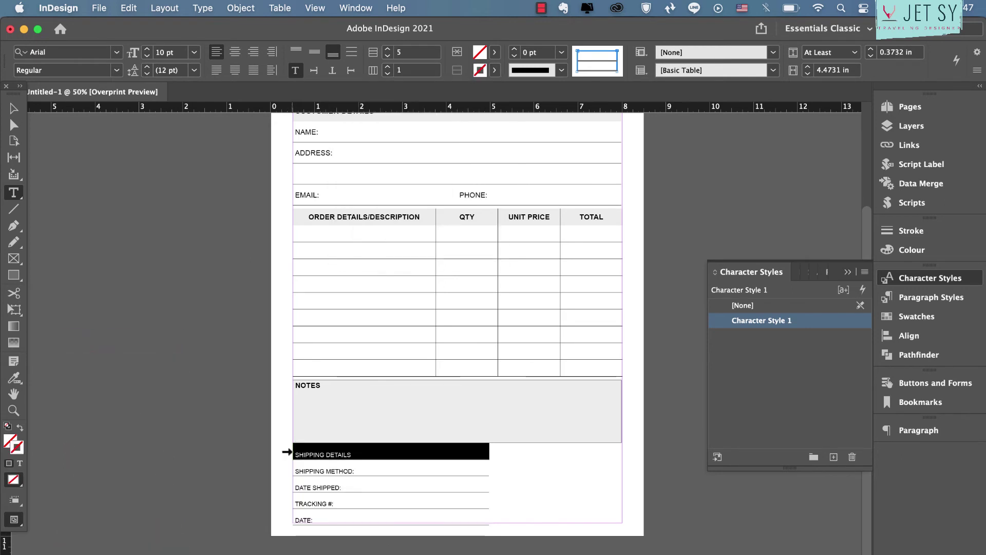
pyautogui.click(618, 51)
pyautogui.click(577, 61)
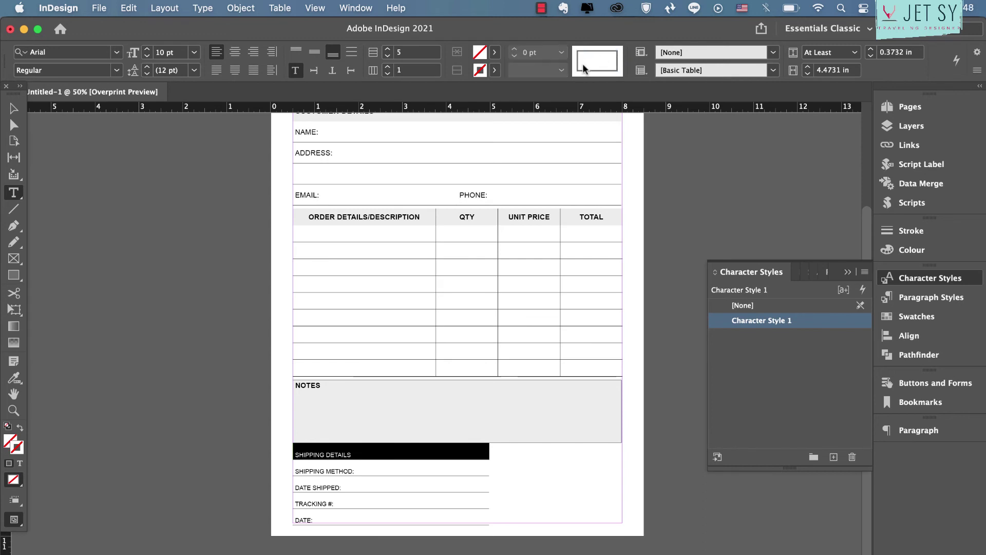
pyautogui.click(589, 71)
pyautogui.click(495, 71)
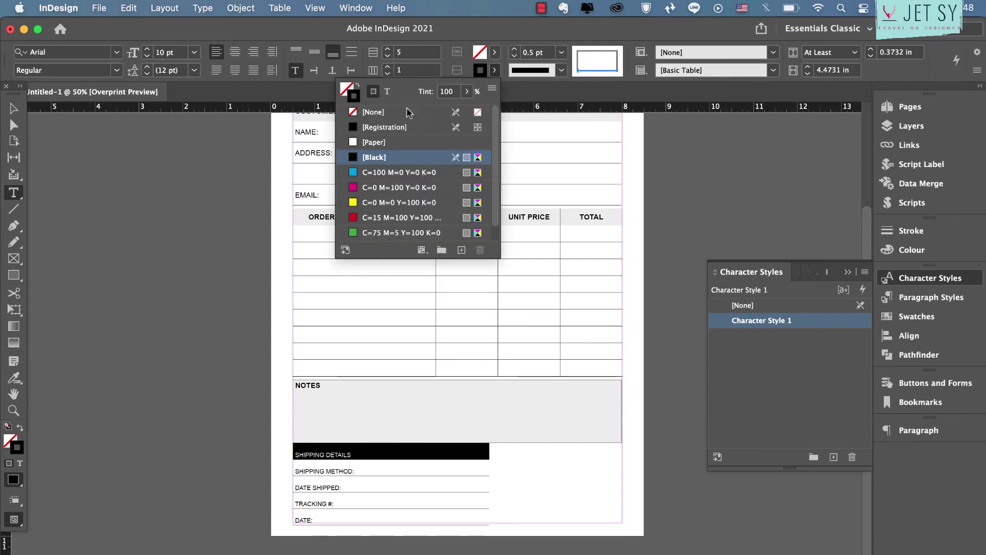
pyautogui.click(407, 112)
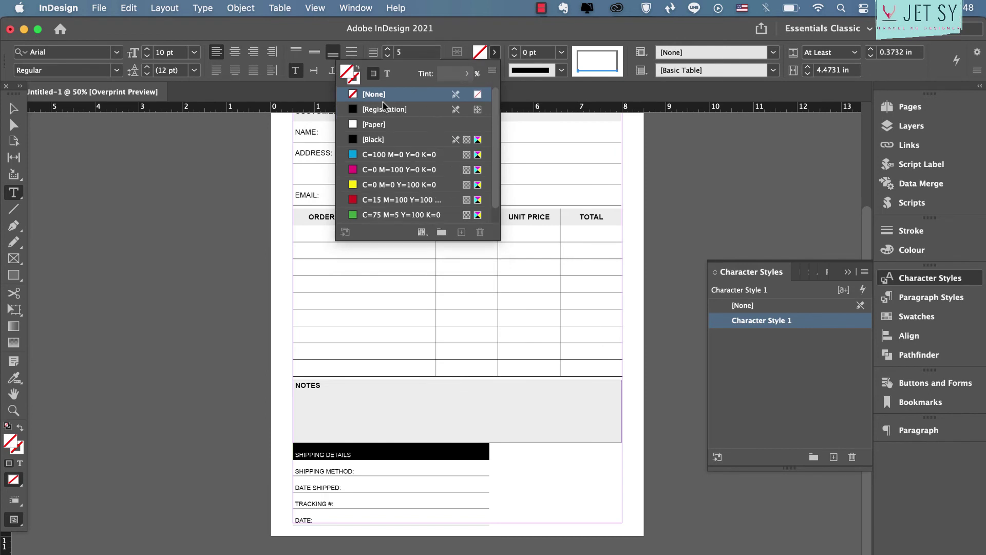
# Step: Fill the SHIPPING DETAILS row with a light tint of Black
pyautogui.click(366, 139)
pyautogui.click(450, 75)
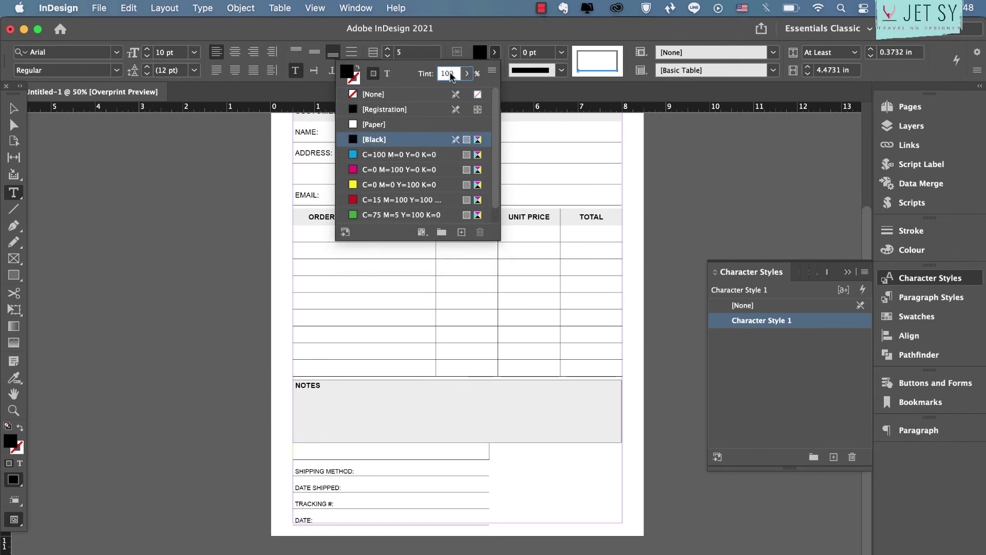
pyautogui.press('Return')
pyautogui.click(140, 138)
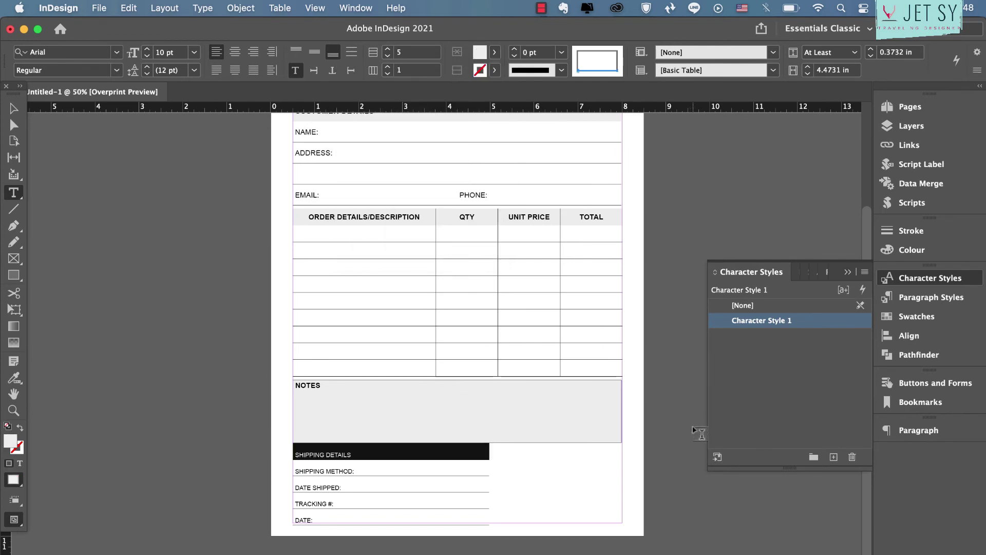
# Step: Format the SHIPPING DETAILS heading as 12 pt Bold, left-aligned and vertically centred in its cell
pyautogui.click(236, 52)
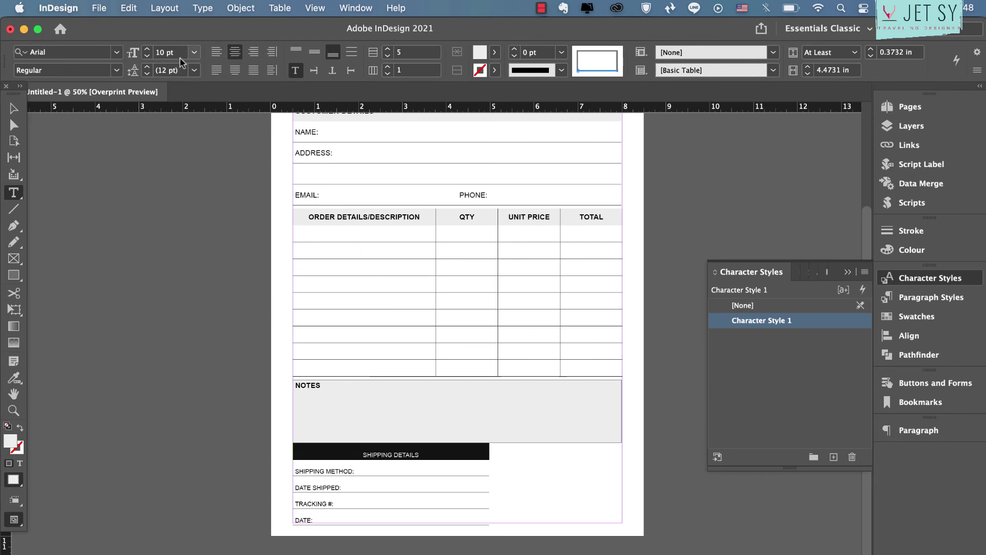
pyautogui.click(148, 49)
pyautogui.click(148, 49)
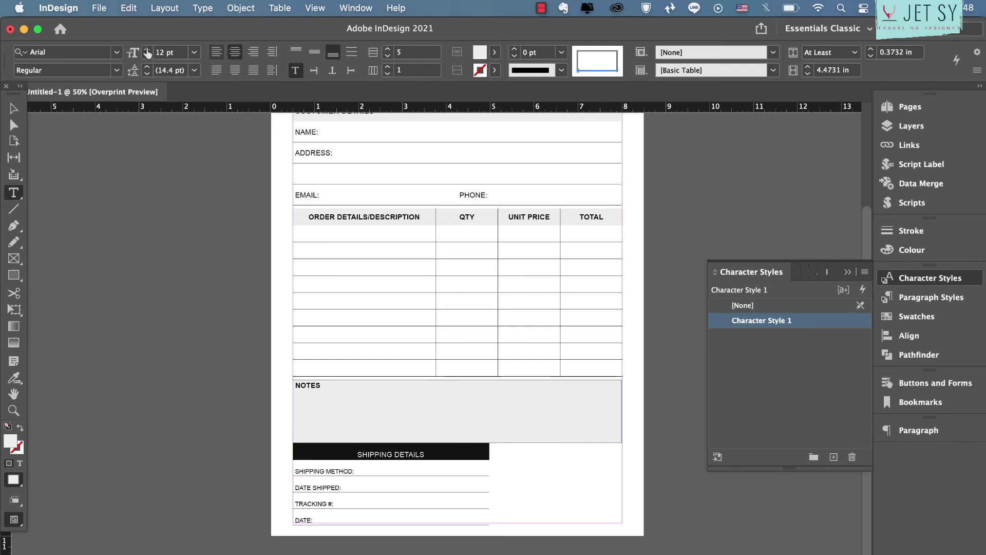
pyautogui.click(216, 52)
pyautogui.click(314, 52)
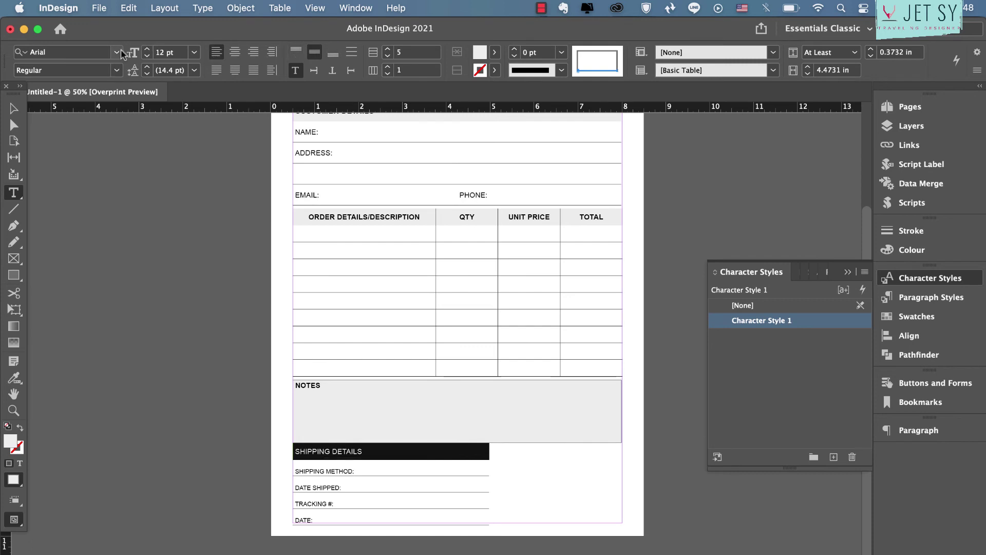
pyautogui.click(117, 70)
pyautogui.click(31, 113)
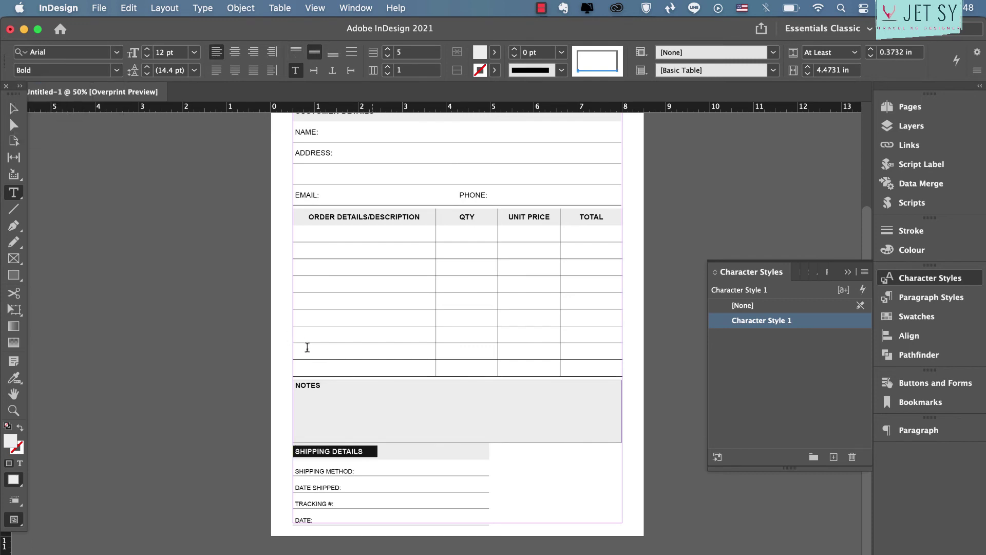
pyautogui.click(482, 422)
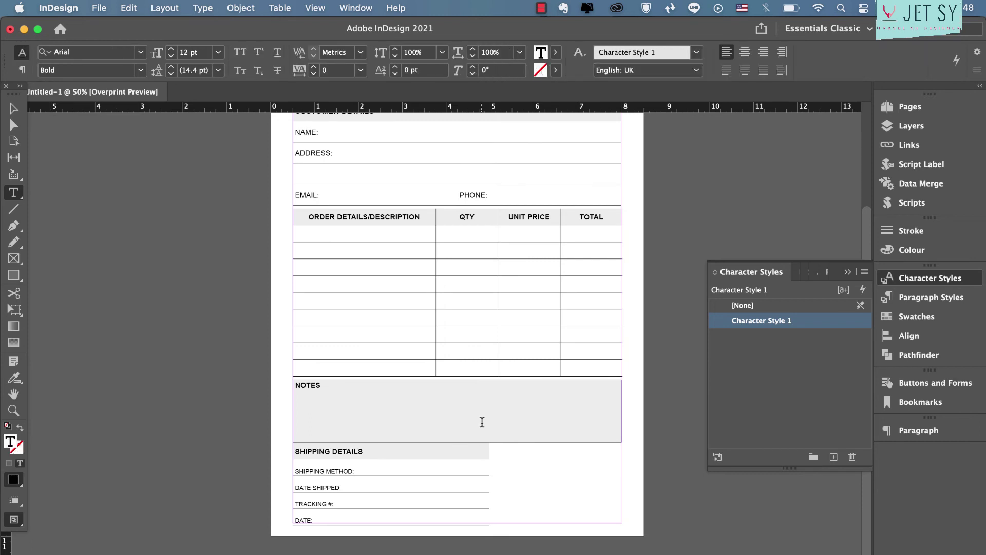
# Step: Shorten the customer details rows from NAME: to EMAIL: and distribute their heights evenly
pyautogui.moveTo(420, 181); pyautogui.dragTo(425, 136)
pyautogui.click(424, 158)
pyautogui.moveTo(409, 192); pyautogui.dragTo(409, 189)
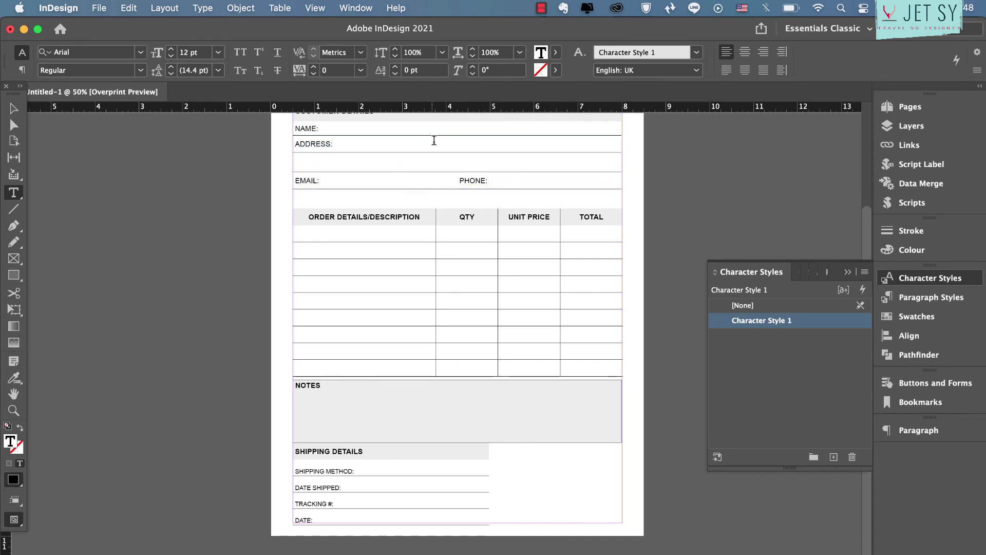
pyautogui.moveTo(418, 149); pyautogui.dragTo(418, 185)
pyautogui.rightClick(440, 193)
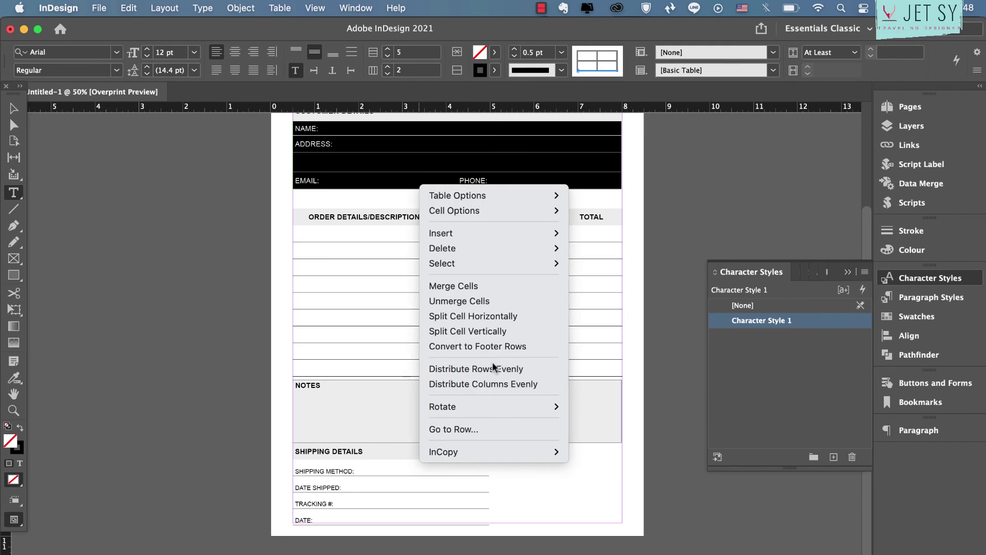
pyautogui.click(493, 369)
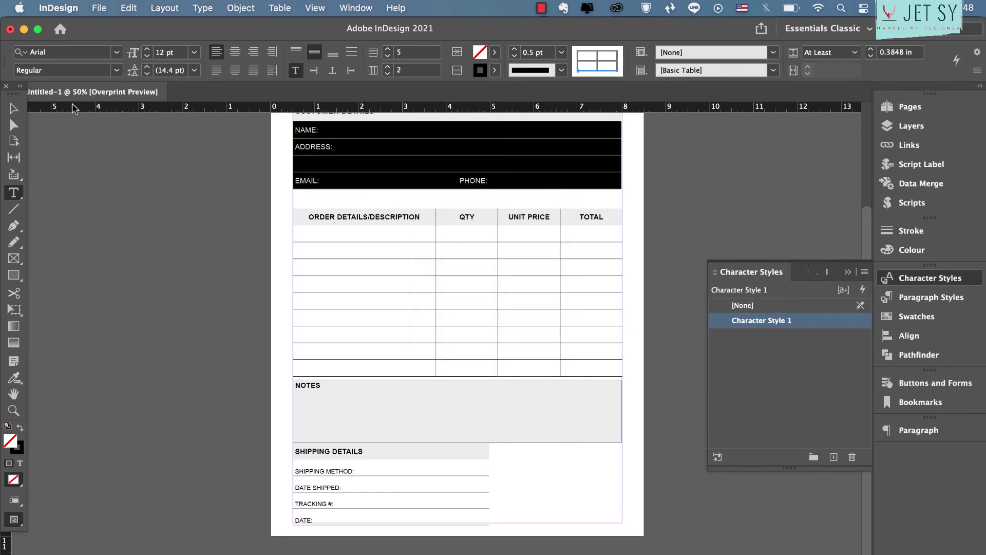
# Step: Shorten the customer details frame to about 2.02 in, then move the order table up to Y 3.2 in and the NOTES box to Y 7.135 in
pyautogui.click(14, 109)
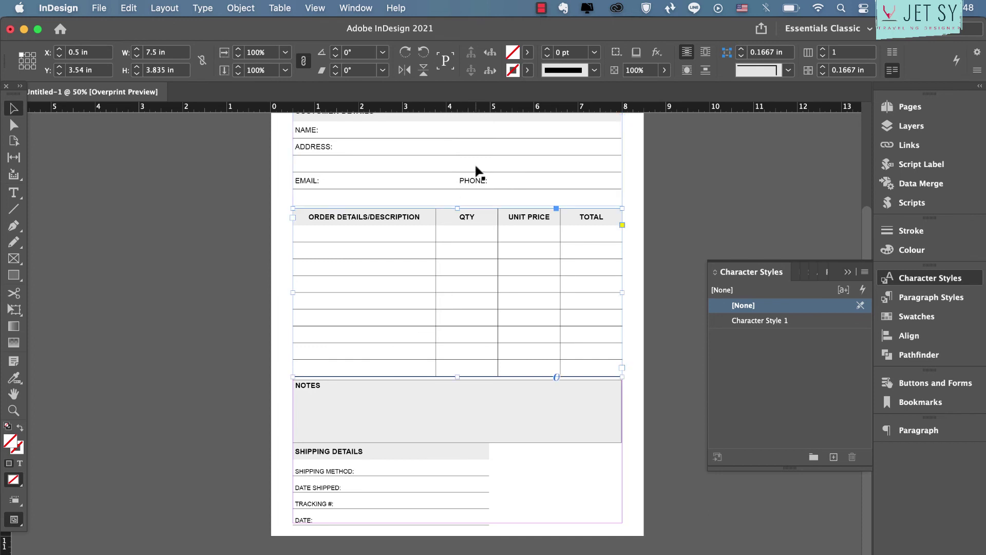
pyautogui.moveTo(460, 205); pyautogui.dragTo(460, 189)
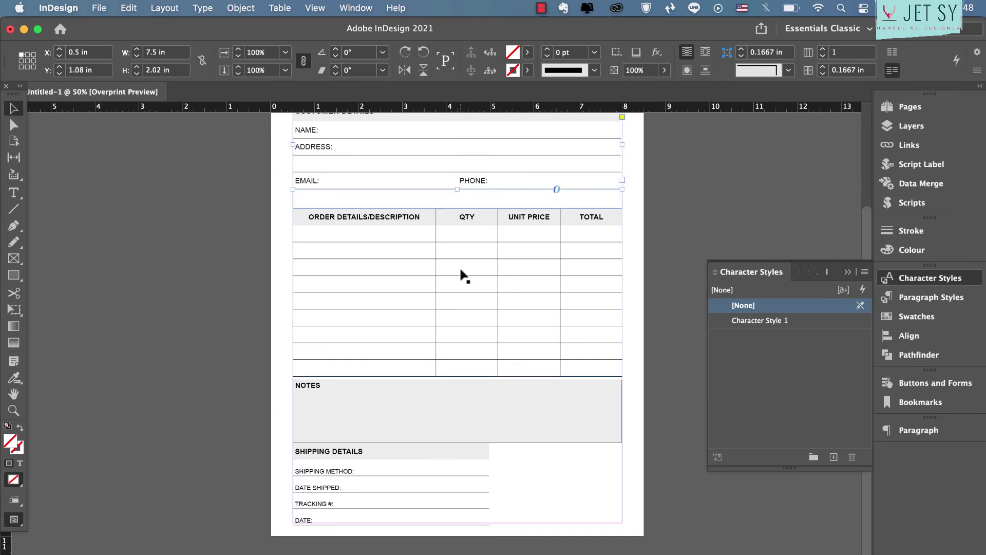
pyautogui.moveTo(460, 269); pyautogui.dragTo(461, 260)
pyautogui.click(446, 425)
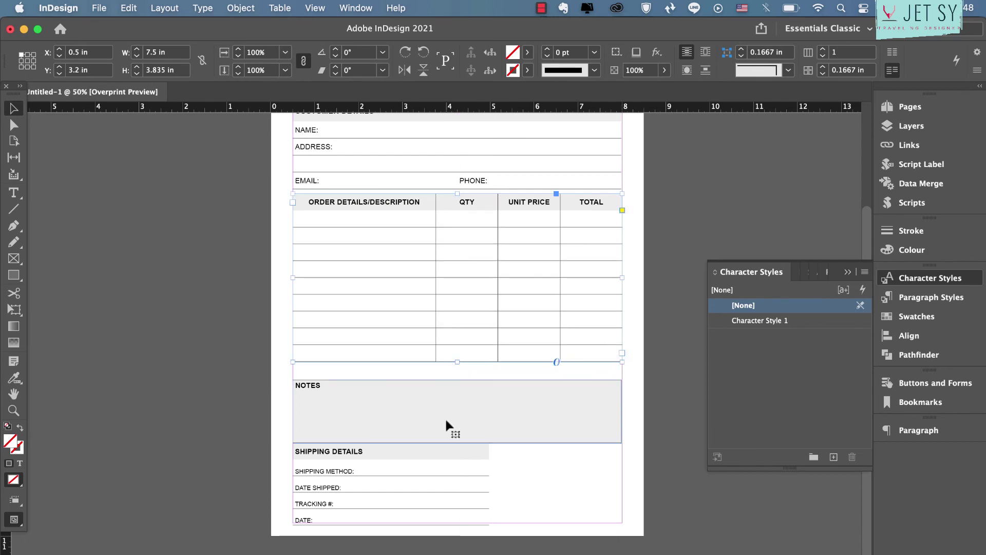
pyautogui.moveTo(446, 425); pyautogui.dragTo(446, 411)
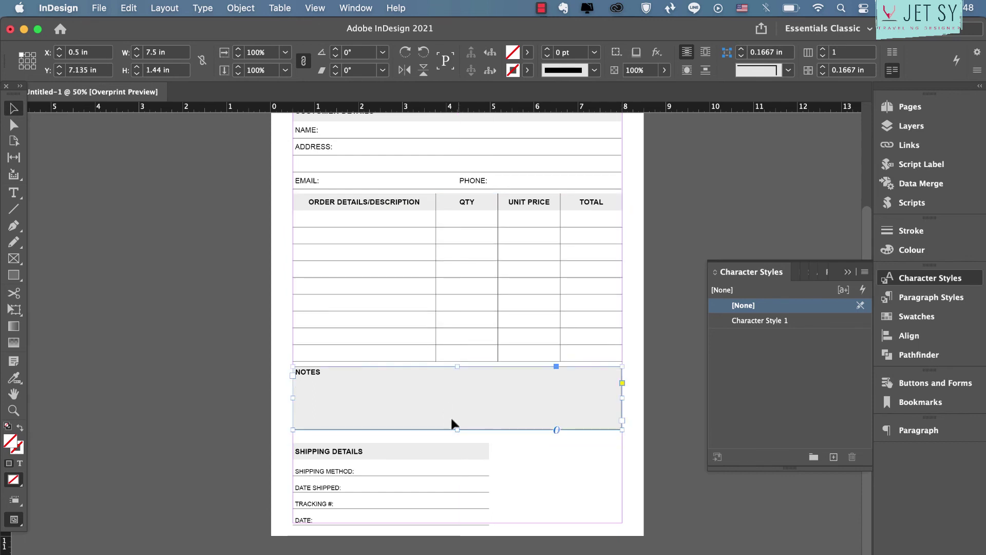
# Step: Move the shipping details frame up to about Y 8.79 in and widen it to about 4.52 in
pyautogui.click(506, 478)
pyautogui.moveTo(433, 463); pyautogui.dragTo(432, 460)
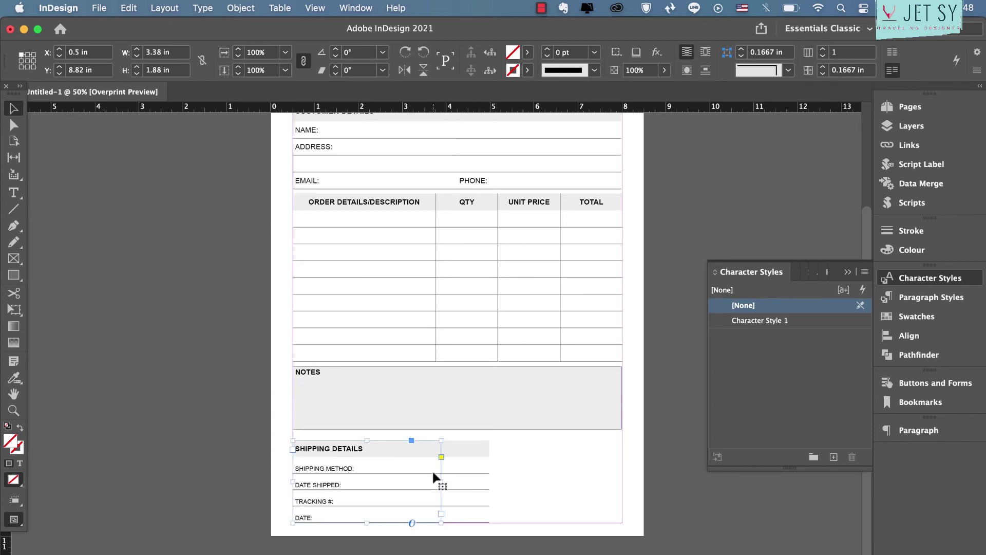
pyautogui.press('Up')
pyautogui.press('Up')
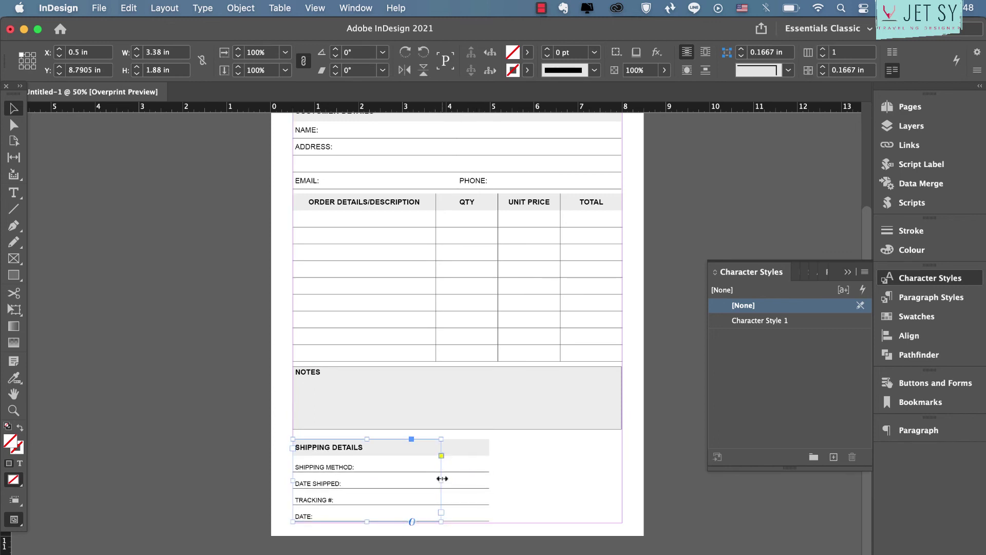
pyautogui.moveTo(442, 480); pyautogui.dragTo(492, 478)
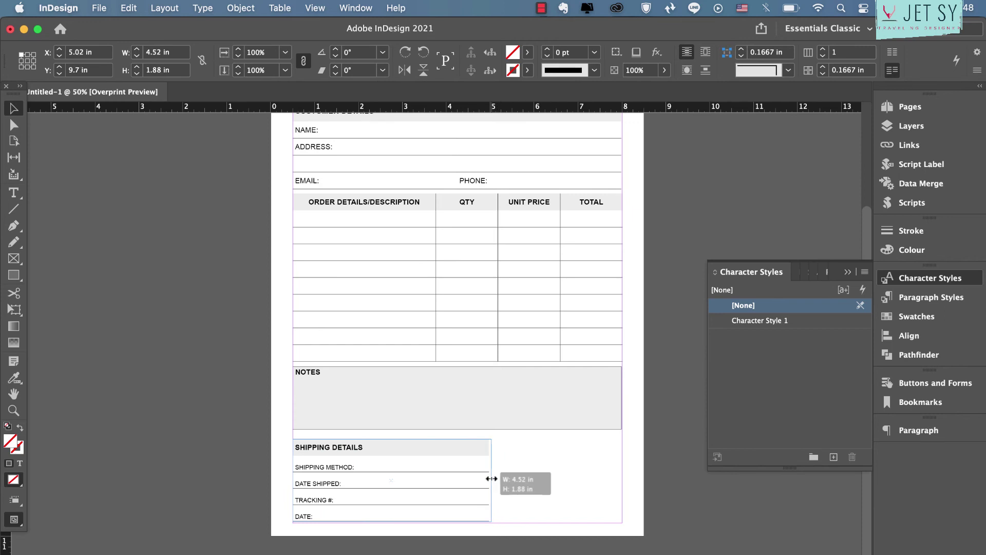
# Step: Extend the lower edge of the NOTES box slightly towards the shipping details table
pyautogui.click(473, 422)
pyautogui.moveTo(457, 433); pyautogui.dragTo(454, 432)
pyautogui.press('t')
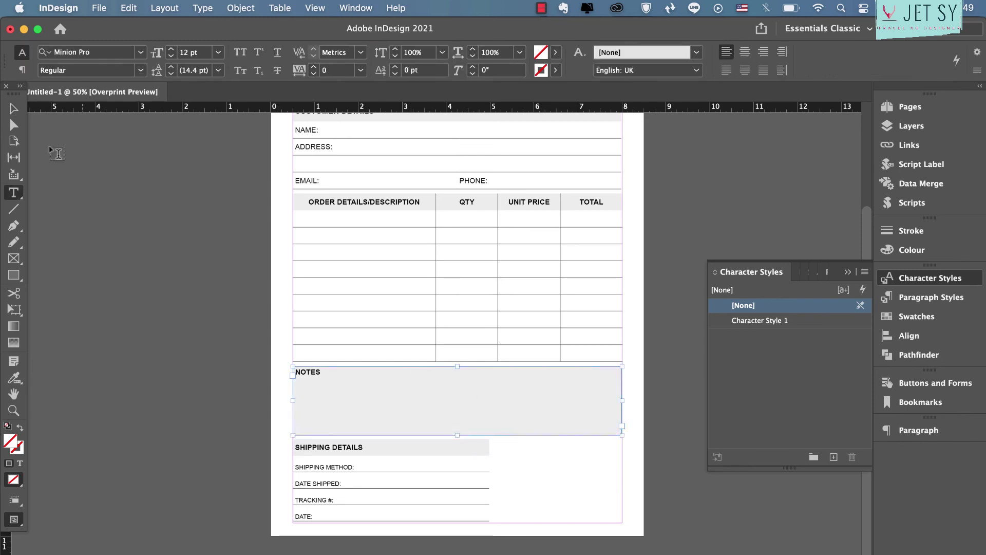
# Step: Duplicate the shipping details table beside the original at X 5.14 in and narrow the copy's column to 2.86 in, ending at the page margin
pyautogui.click(11, 109)
pyautogui.click(437, 485)
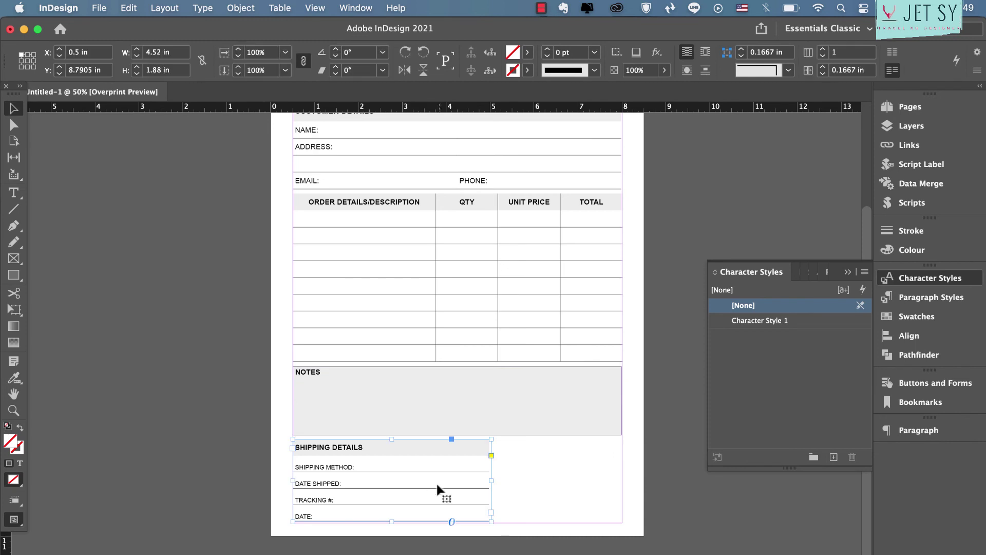
pyautogui.doubleClick(458, 483)
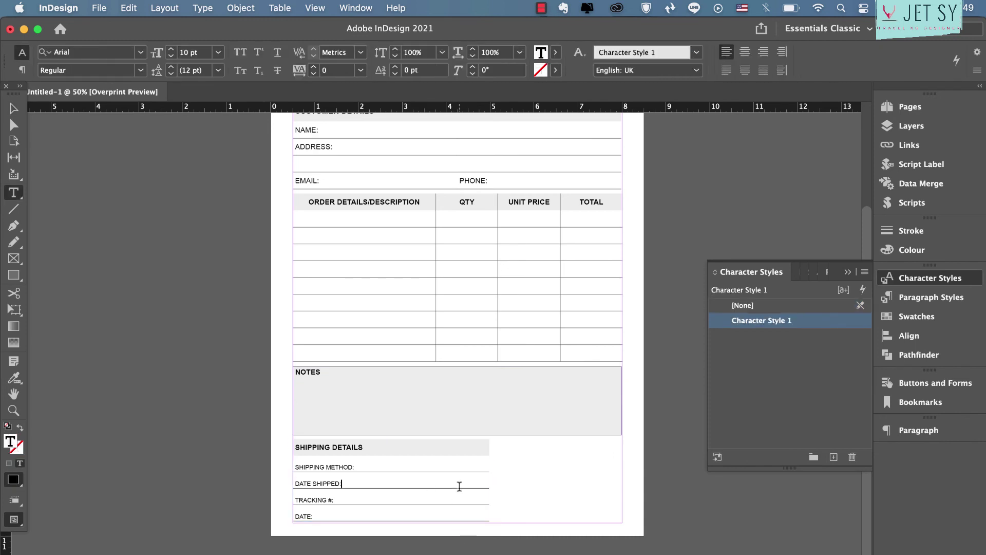
pyautogui.moveTo(458, 485); pyautogui.dragTo(459, 520)
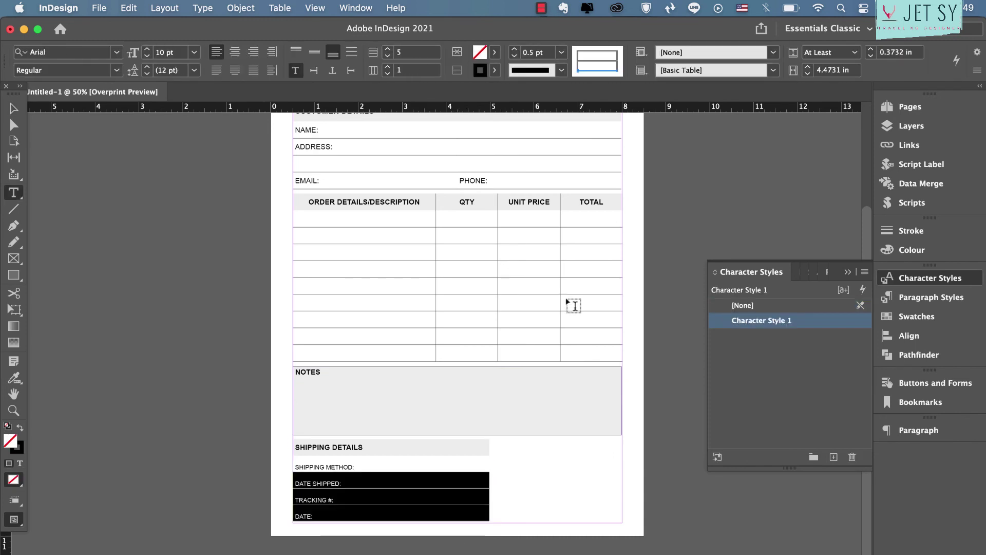
pyautogui.click(519, 500)
pyautogui.press('Escape')
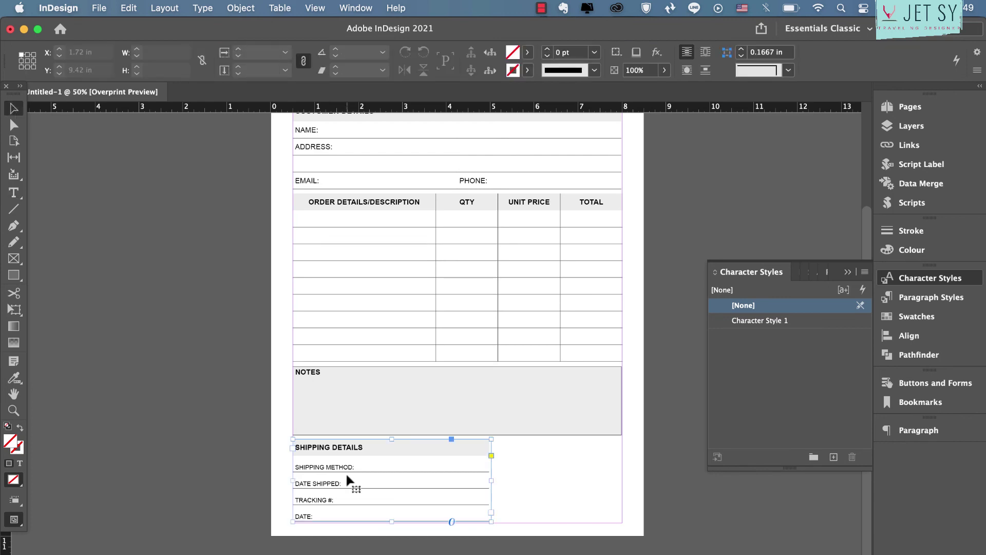
pyautogui.moveTo(346, 472); pyautogui.dragTo(571, 484)
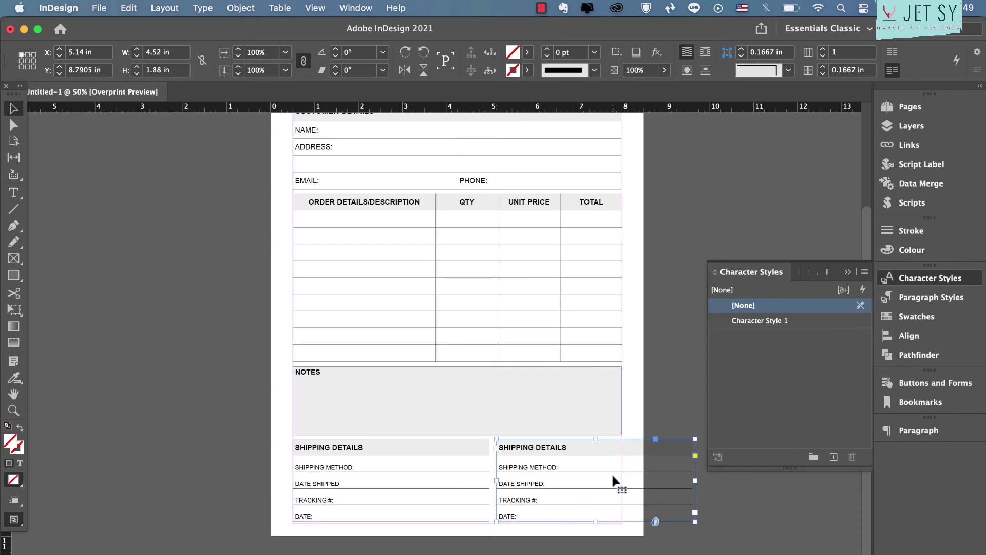
pyautogui.press('t')
pyautogui.moveTo(691, 476); pyautogui.dragTo(621, 474)
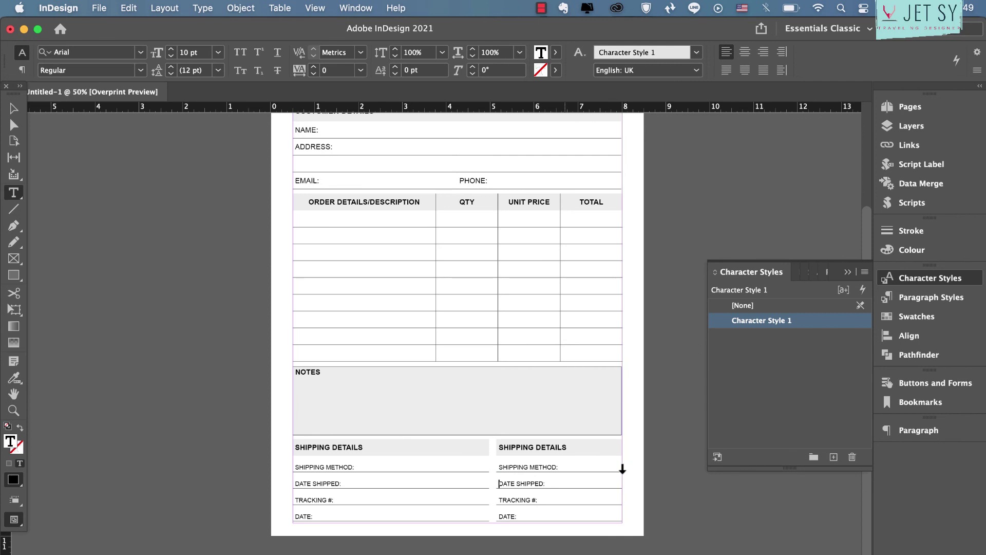
# Step: Relabel the copied table's rows PRICE, SUBTOTAL:, TAX:, SHIPPING: and DISCOUNT:
pyautogui.tripleClick(566, 444)
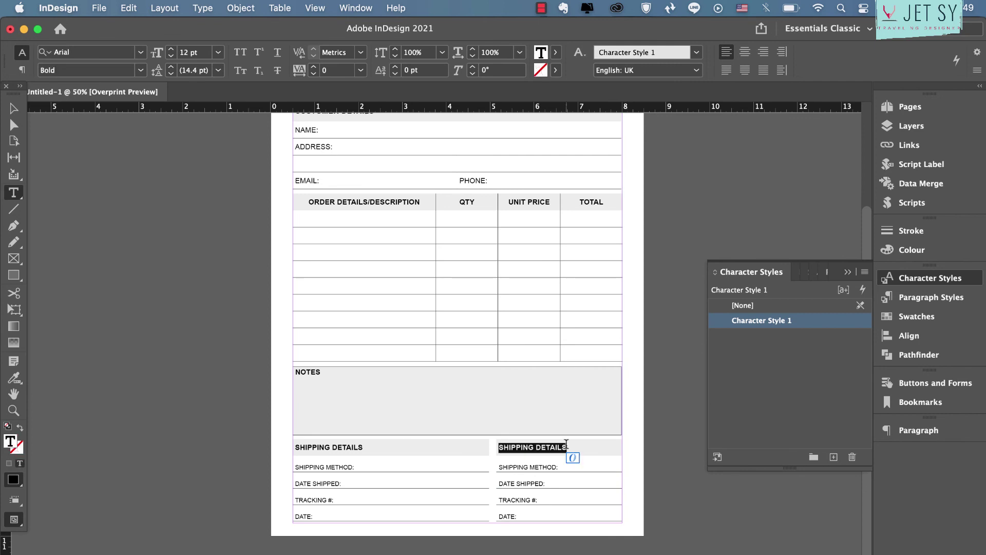
pyautogui.write('PRICE')
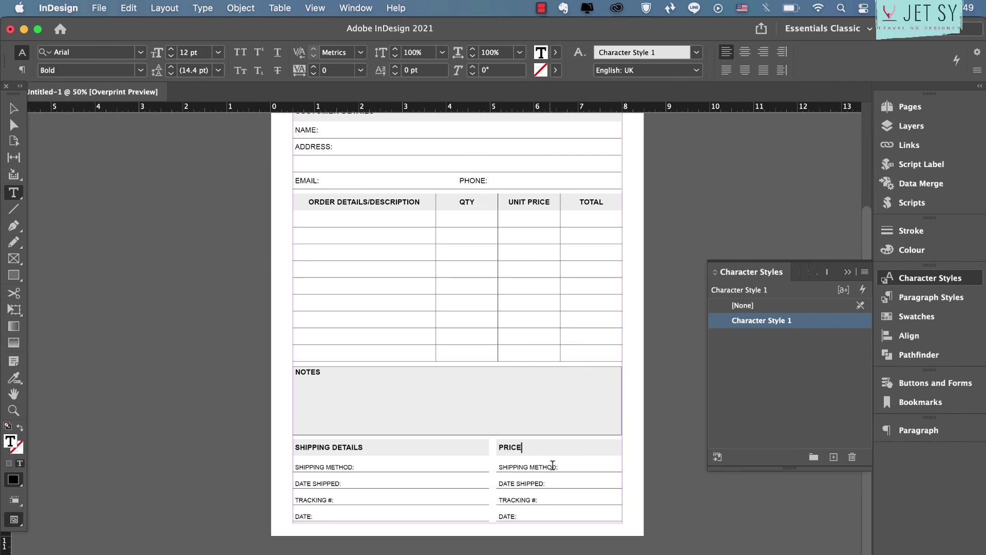
pyautogui.tripleClick(552, 465)
pyautogui.write('SUB')
pyautogui.tripleClick(536, 483)
pyautogui.write('TAX:')
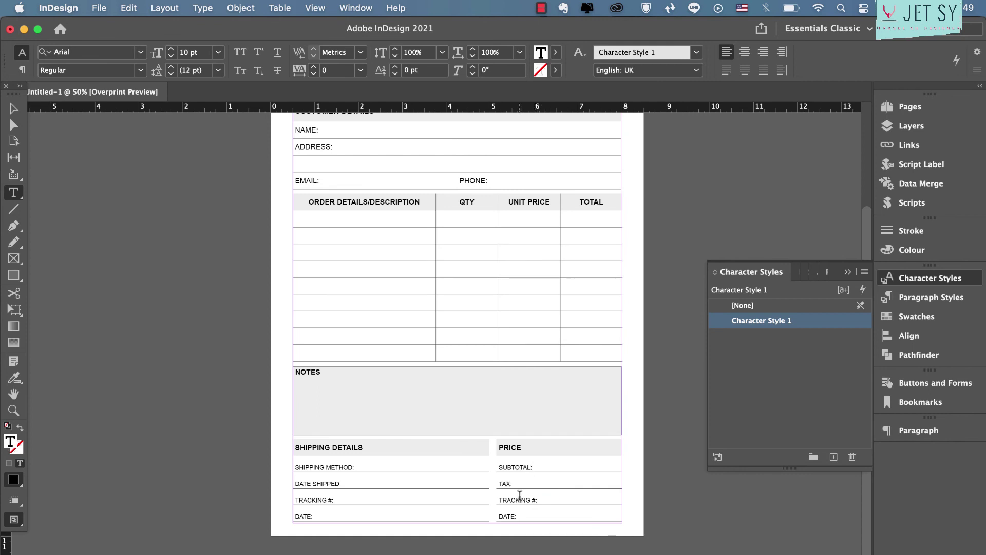
pyautogui.tripleClick(520, 495)
pyautogui.write('SHIPPING:')
pyautogui.tripleClick(530, 514)
pyautogui.write('DISCOUN')
# Step: Reduce the PRICE table's row heights and insert one row below DISCOUNT:, labelled TOTAL:
pyautogui.moveTo(548, 471); pyautogui.dragTo(542, 501)
pyautogui.click(556, 494)
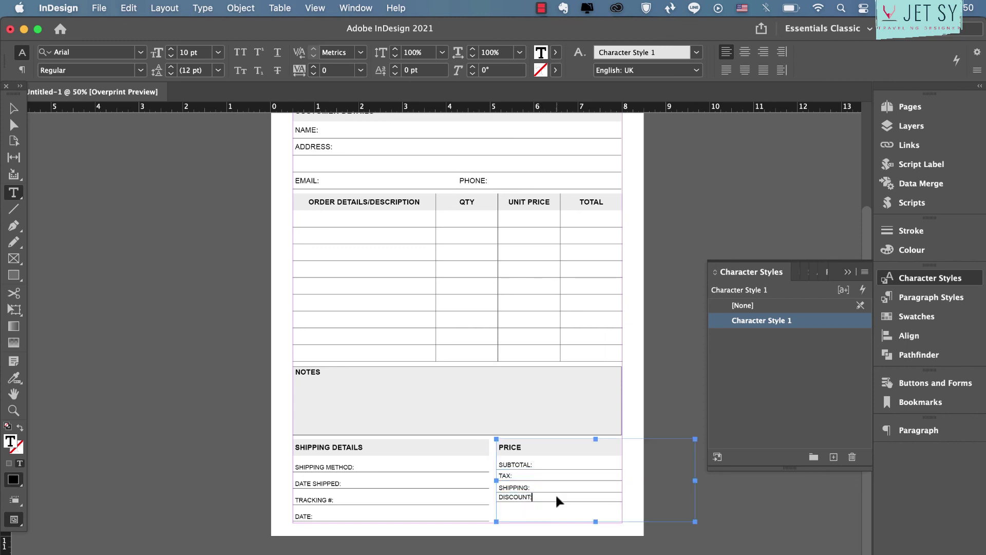
pyautogui.press('super+9')
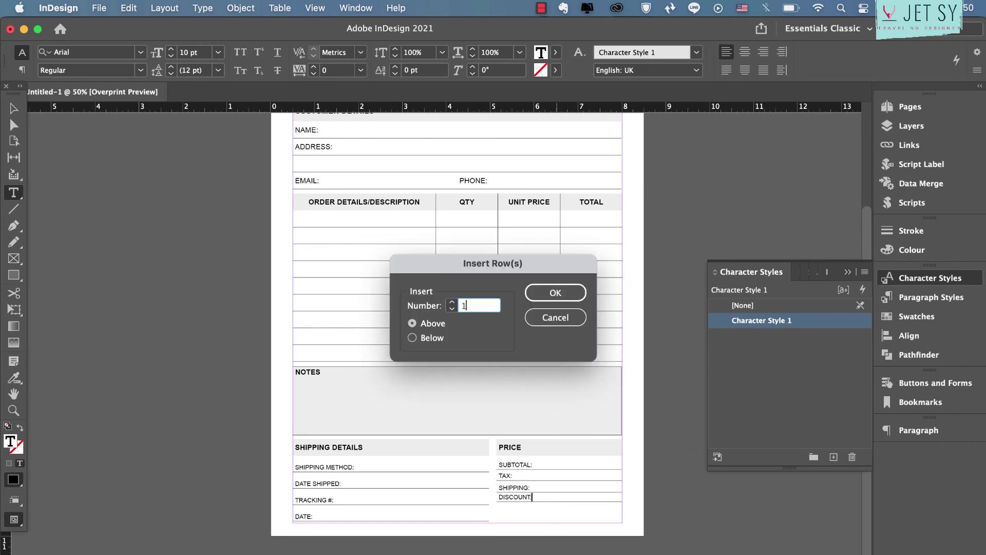
pyautogui.click(436, 338)
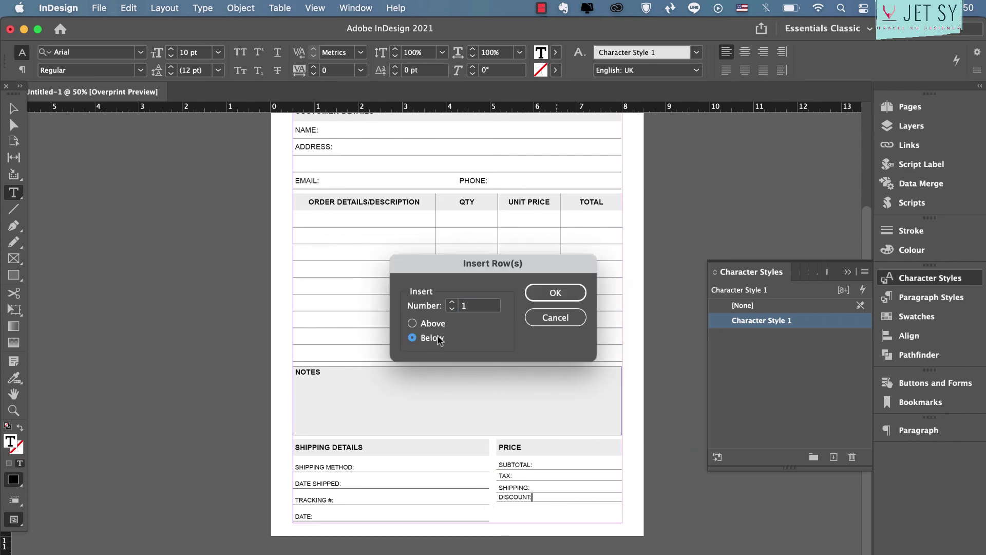
pyautogui.click(556, 293)
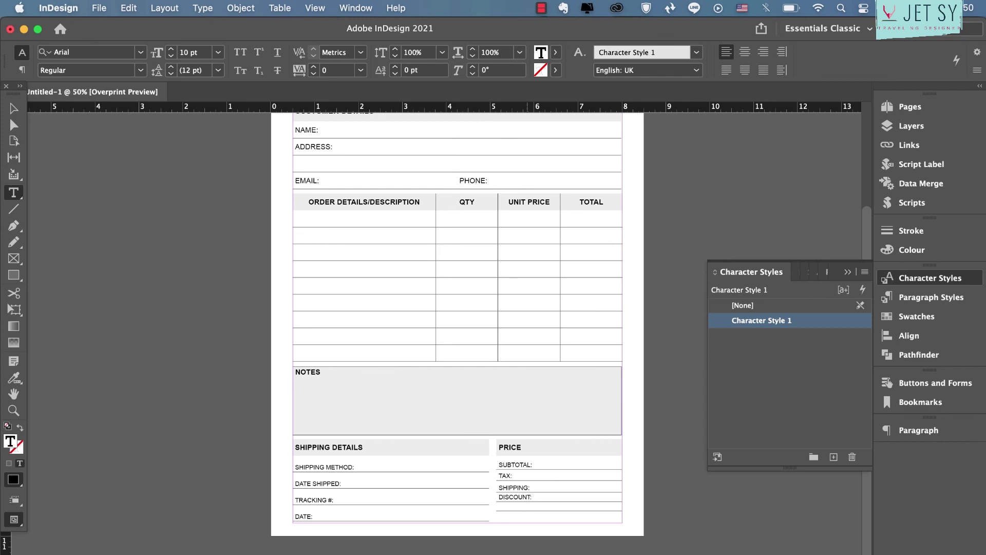
pyautogui.moveTo(537, 505); pyautogui.dragTo(546, 520)
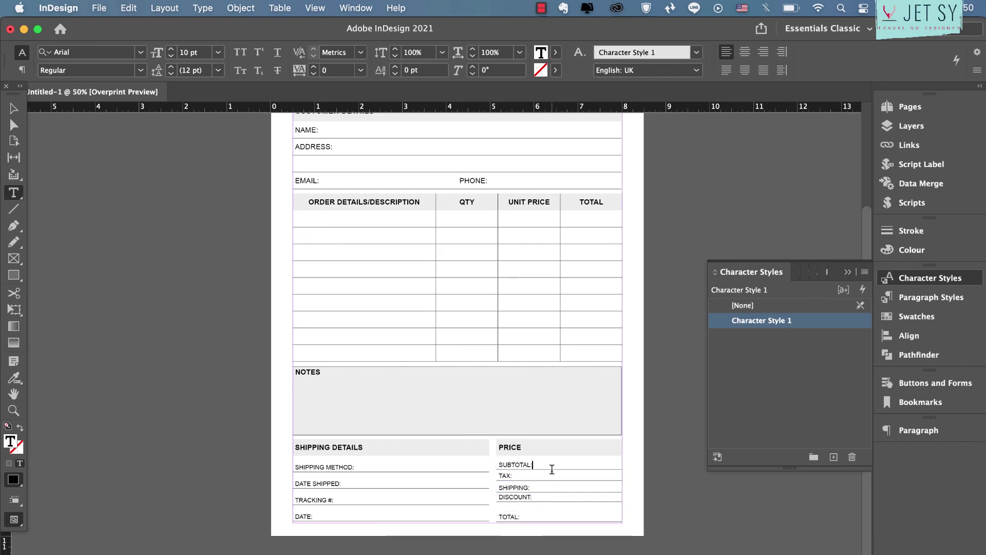
# Step: Distribute the PRICE table's rows from SUBTOTAL: to TOTAL: evenly
pyautogui.moveTo(552, 465); pyautogui.dragTo(553, 518)
pyautogui.rightClick(554, 518)
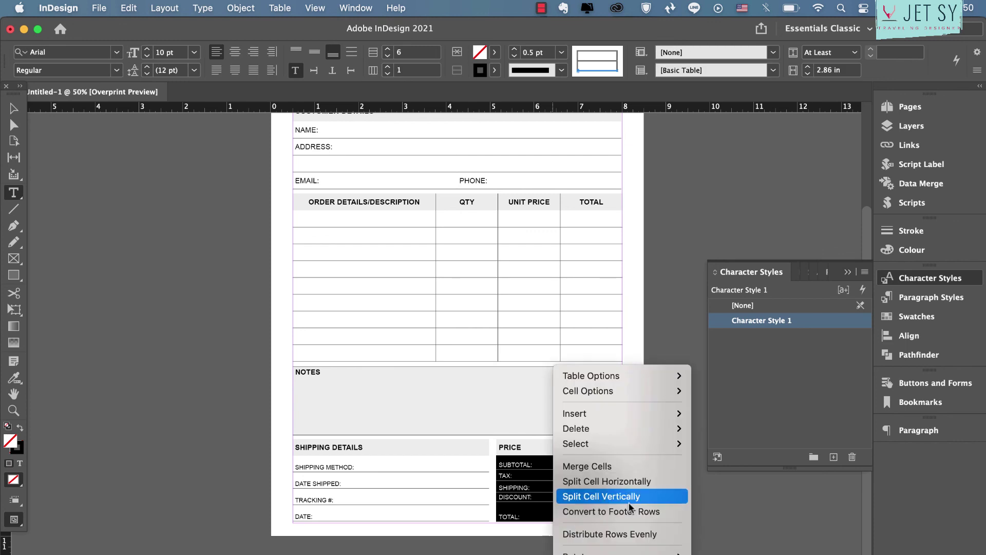
pyautogui.click(637, 534)
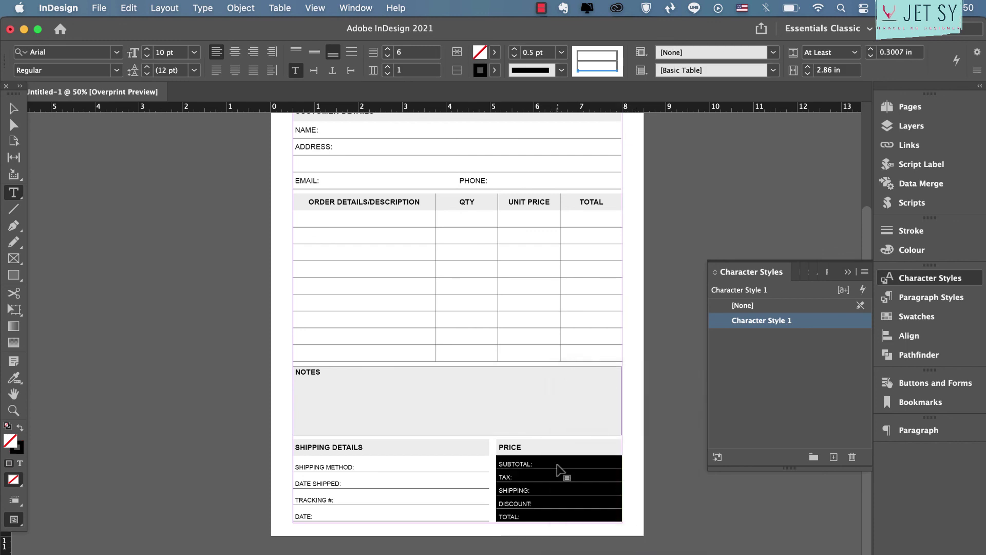
pyautogui.click(564, 469)
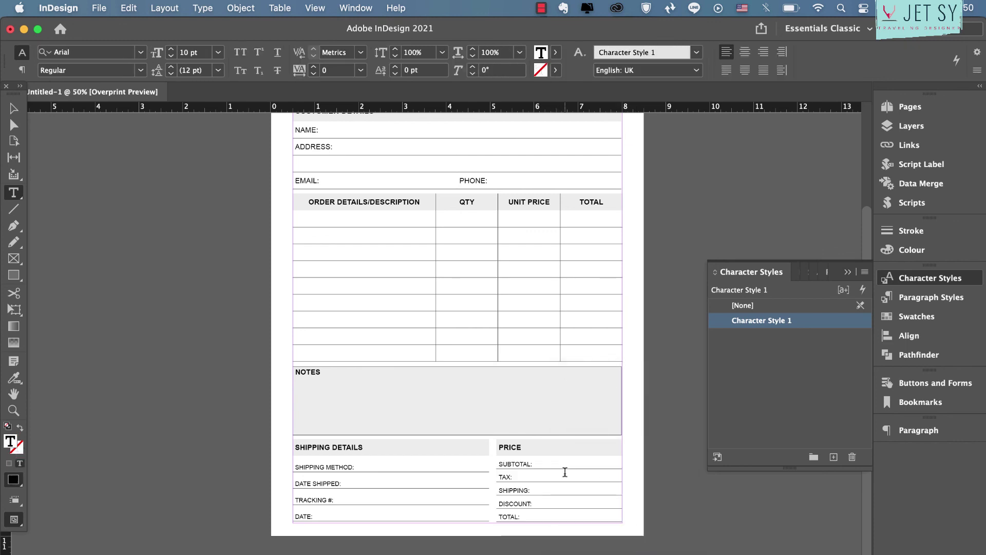
# Step: Remove the row lines from the PRICE table's TAX: to TOTAL: rows by setting their stroke colour to [None]
pyautogui.moveTo(565, 473); pyautogui.dragTo(566, 521)
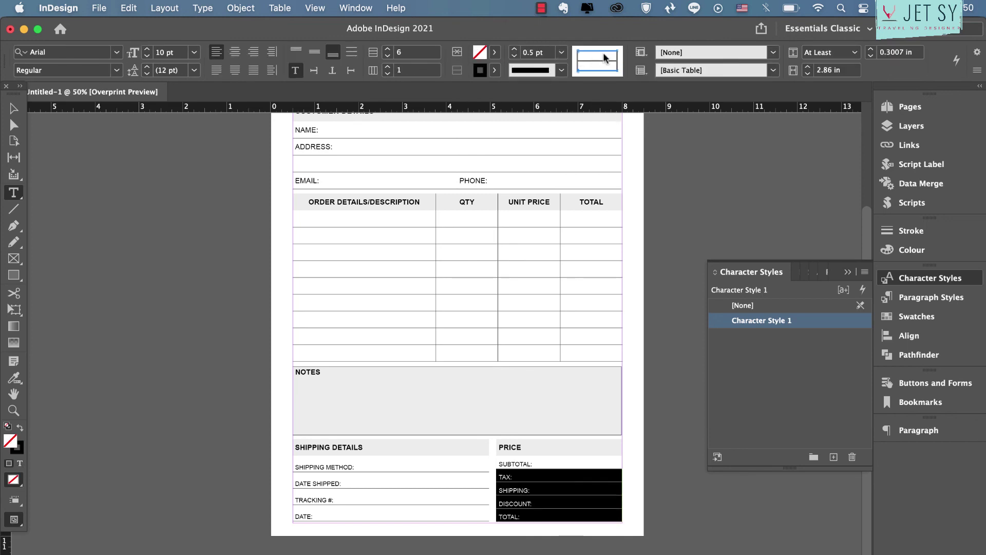
pyautogui.click(495, 70)
pyautogui.click(374, 112)
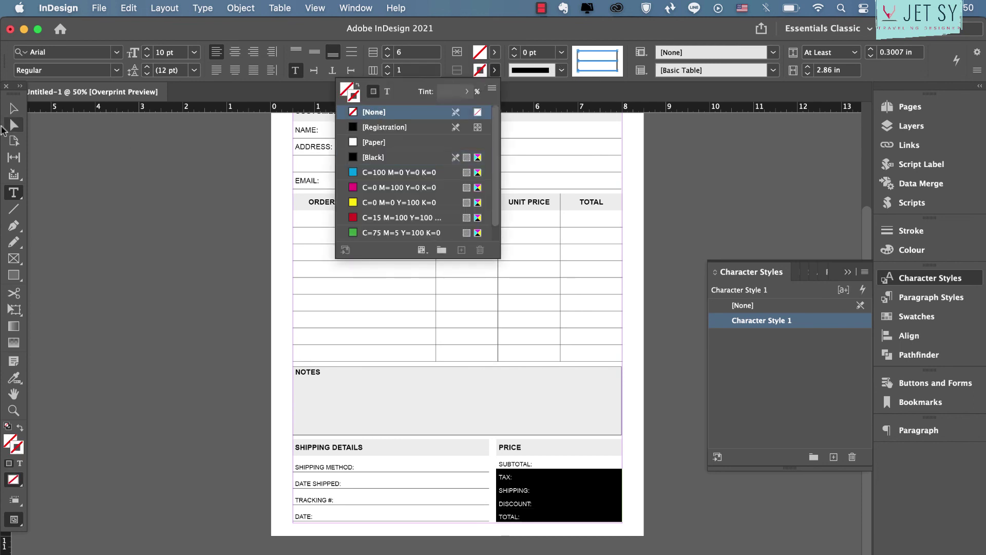
pyautogui.click(16, 113)
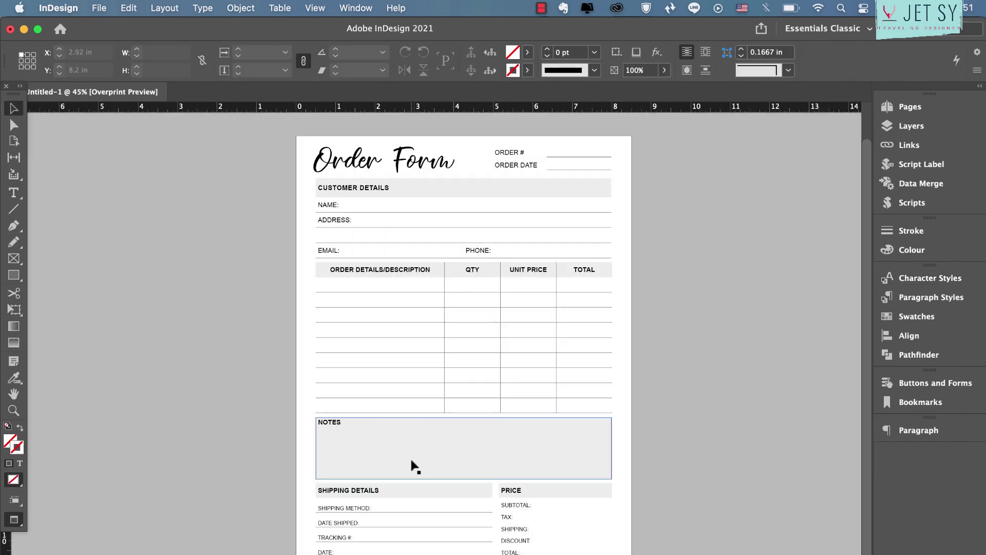
# Step: Left-align the ORDER DETAILS/DESCRIPTION heading in the order lines table
pyautogui.doubleClick(376, 270)
pyautogui.tripleClick(377, 270)
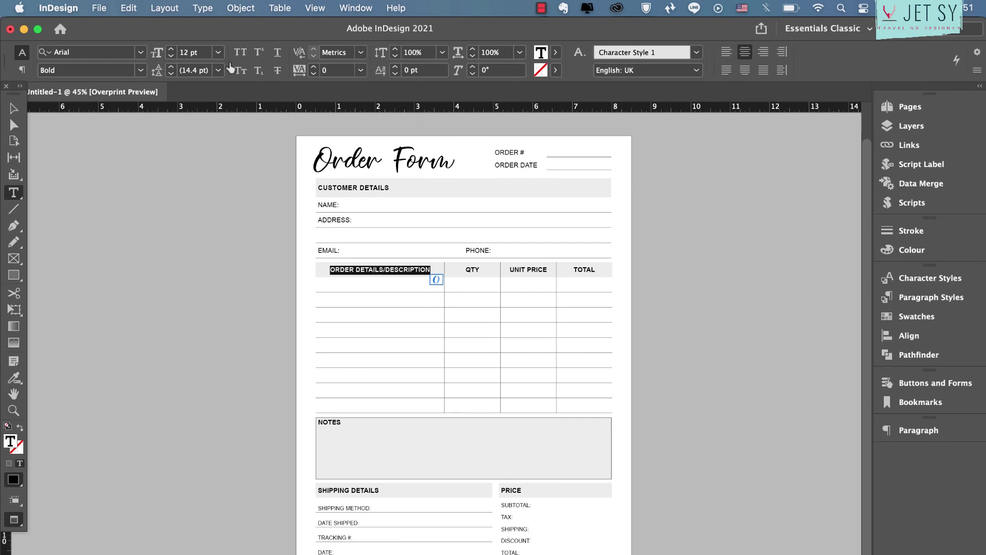
pyautogui.click(727, 53)
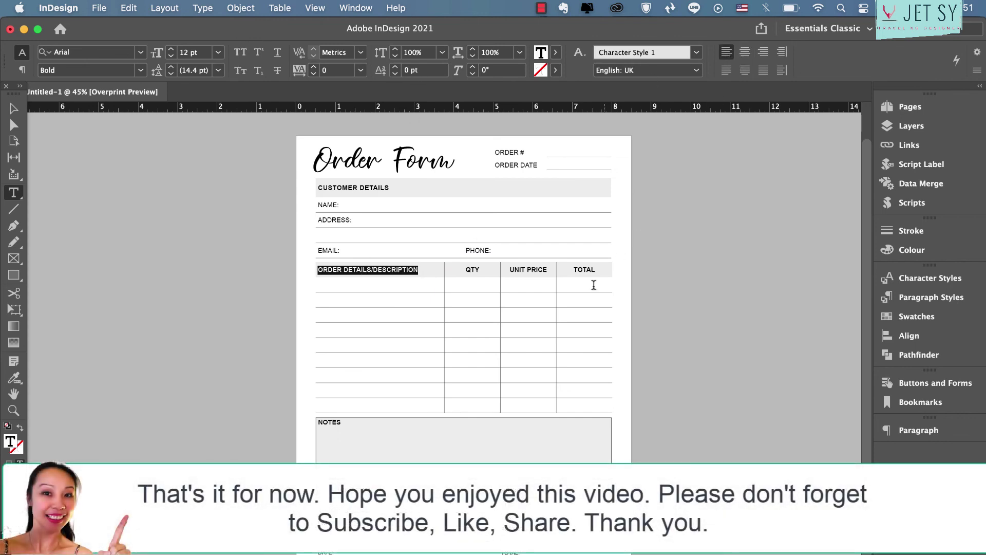
pyautogui.click(527, 341)
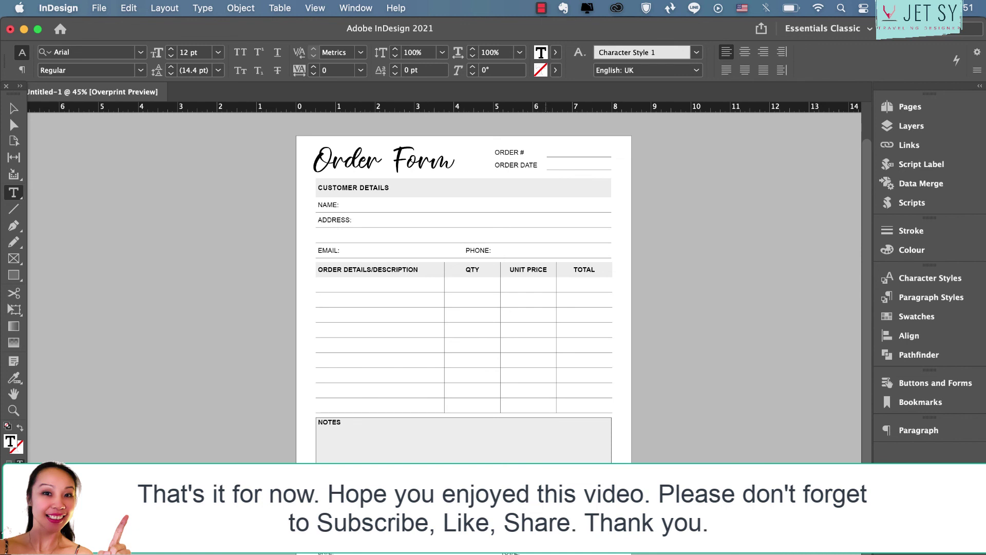
# Step: Set the text size of the customer details rows from NAME: to EMAIL: and PHONE: to 10 pt
pyautogui.moveTo(338, 204); pyautogui.dragTo(483, 258)
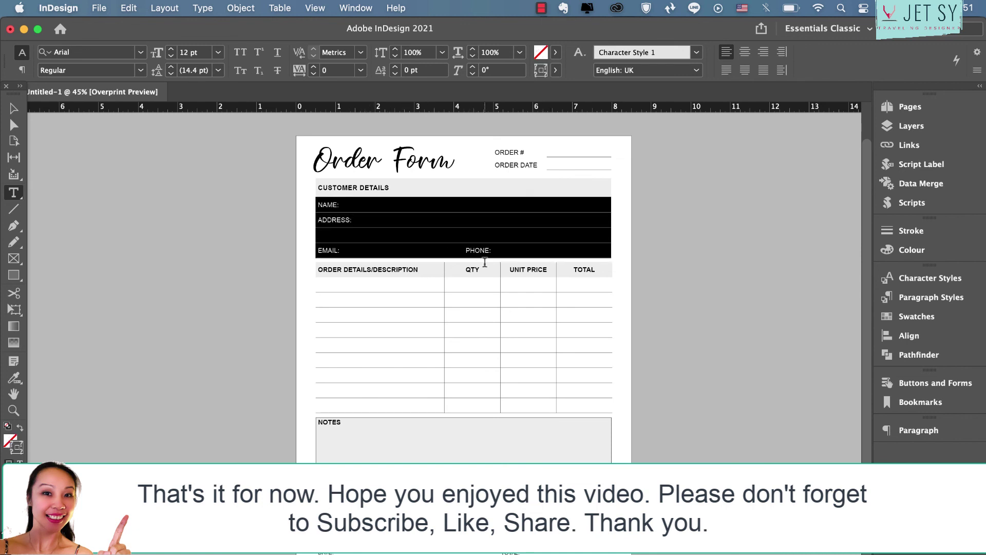
pyautogui.click(147, 58)
pyautogui.click(147, 58)
pyautogui.click(425, 253)
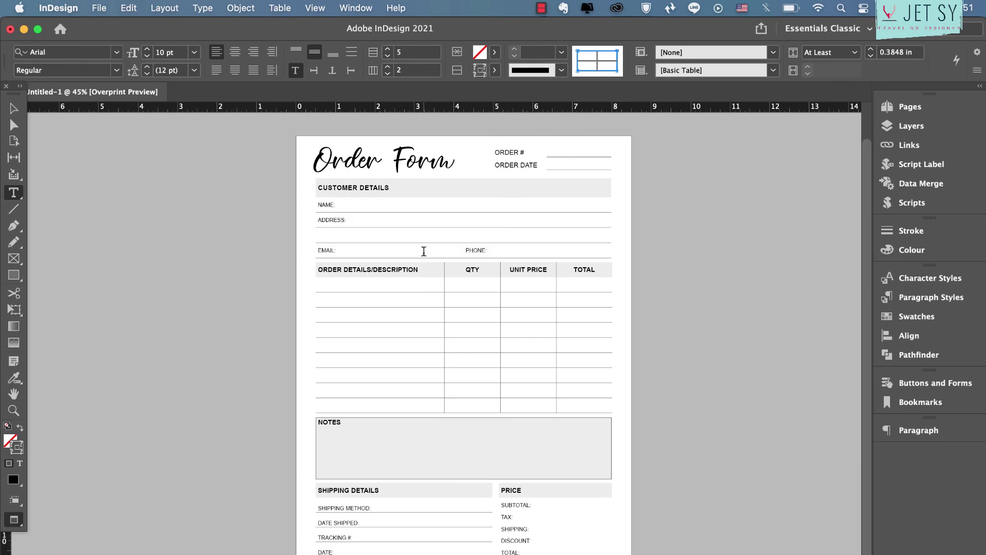